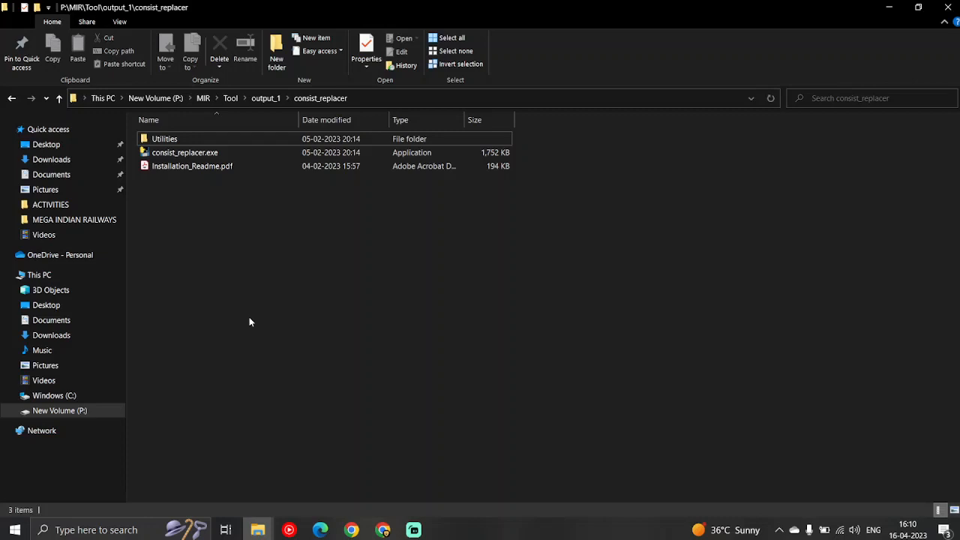
Extract consist_replacer.zip in the Downloads folder to the suggested consist_replacer destination
mouse_move(257, 530)
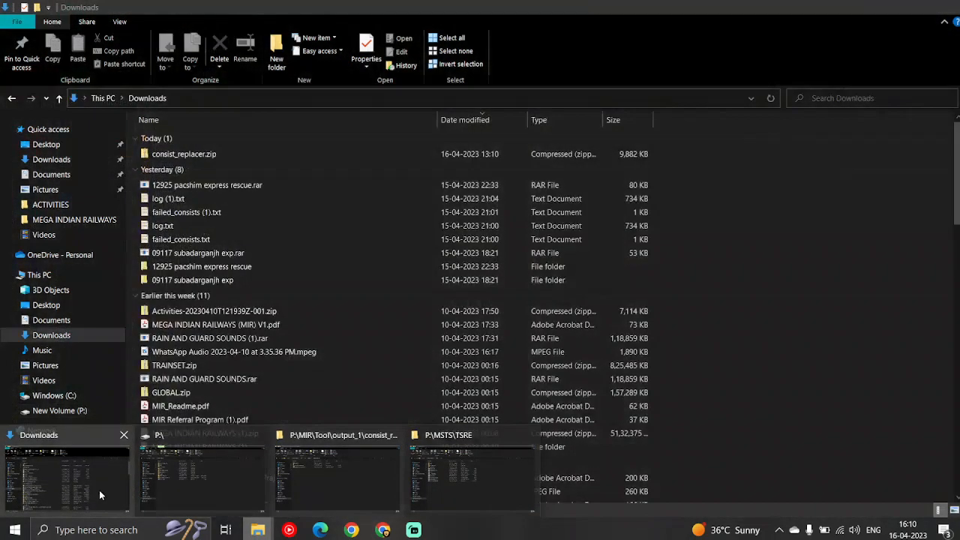
left_click(99, 490)
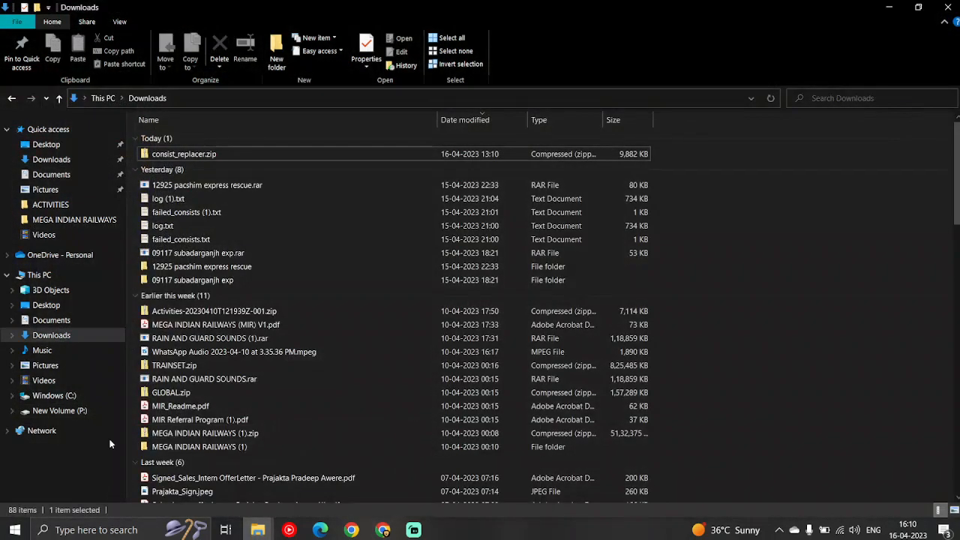
left_click(206, 157)
right_click(207, 157)
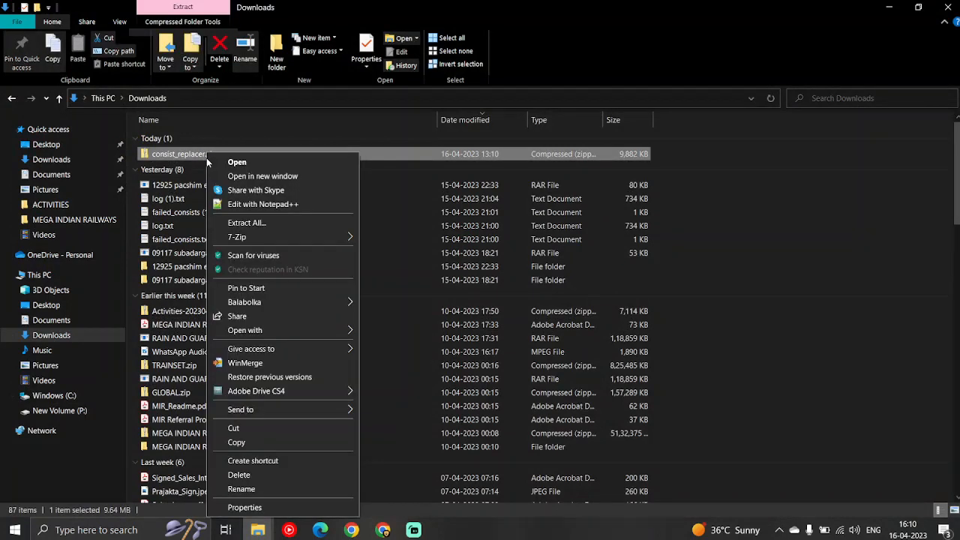
left_click(261, 228)
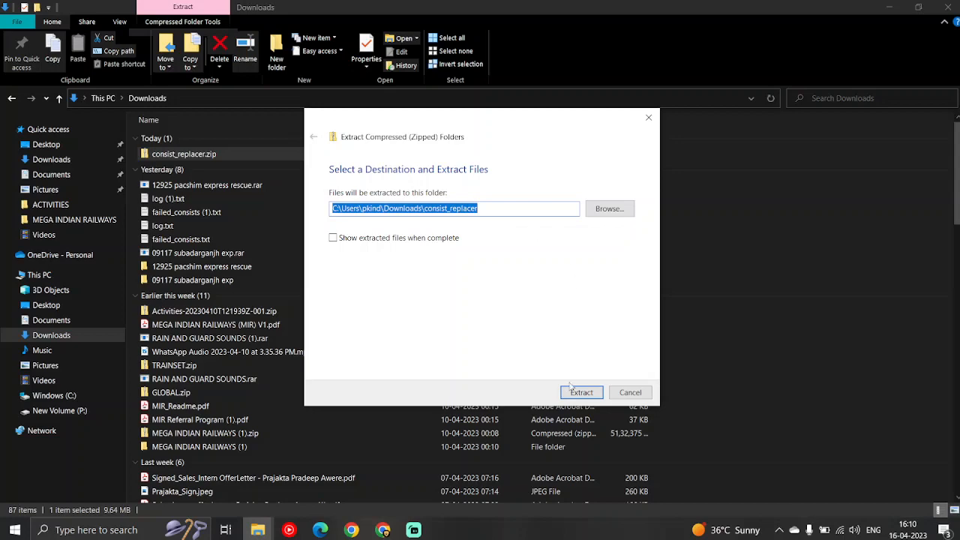
left_click(581, 393)
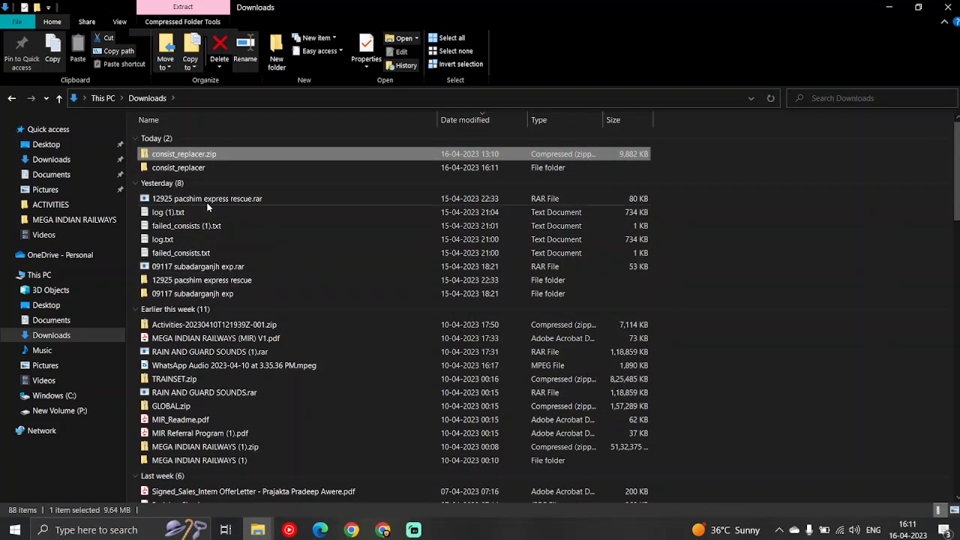
Open the Utilities folder inside the nested consist_replacer folder of the extracted files
double_click(169, 168)
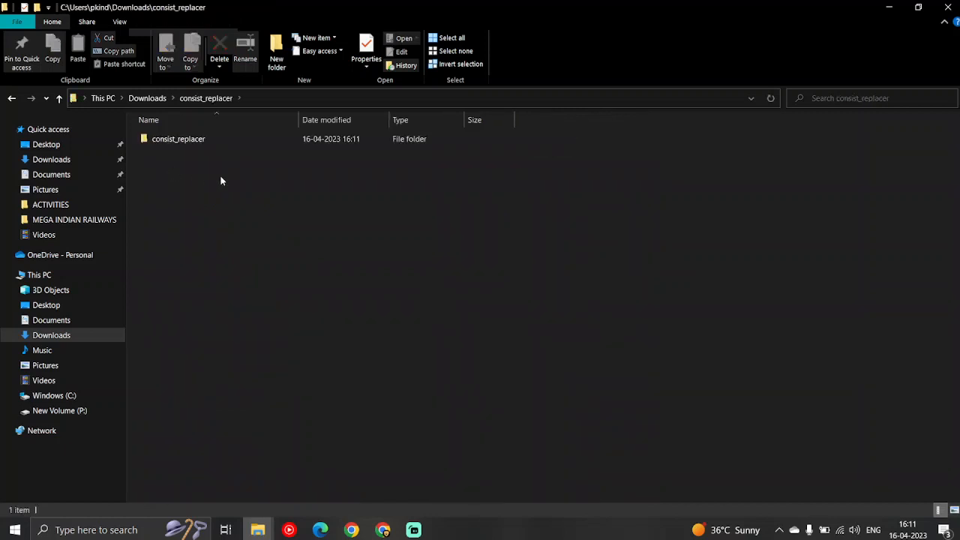
double_click(167, 143)
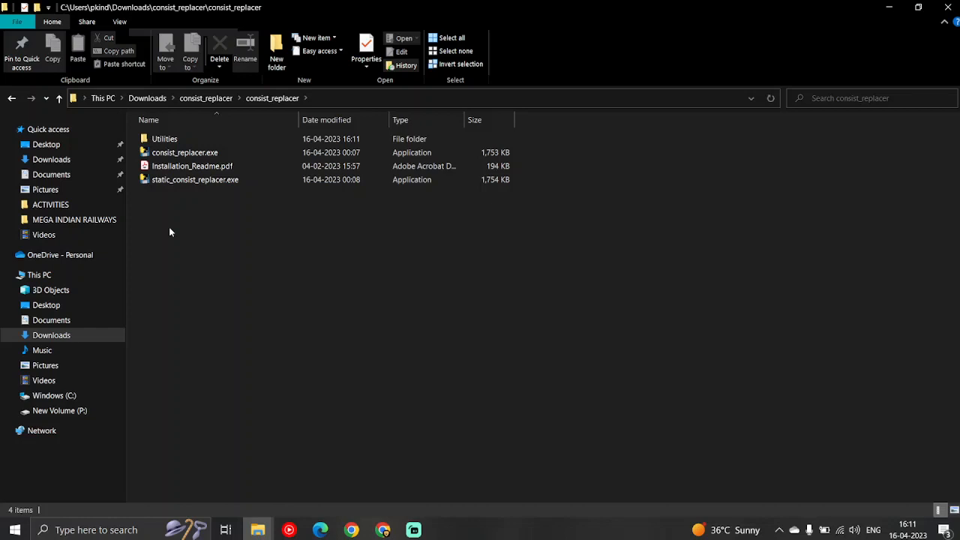
left_click(171, 141)
double_click(171, 141)
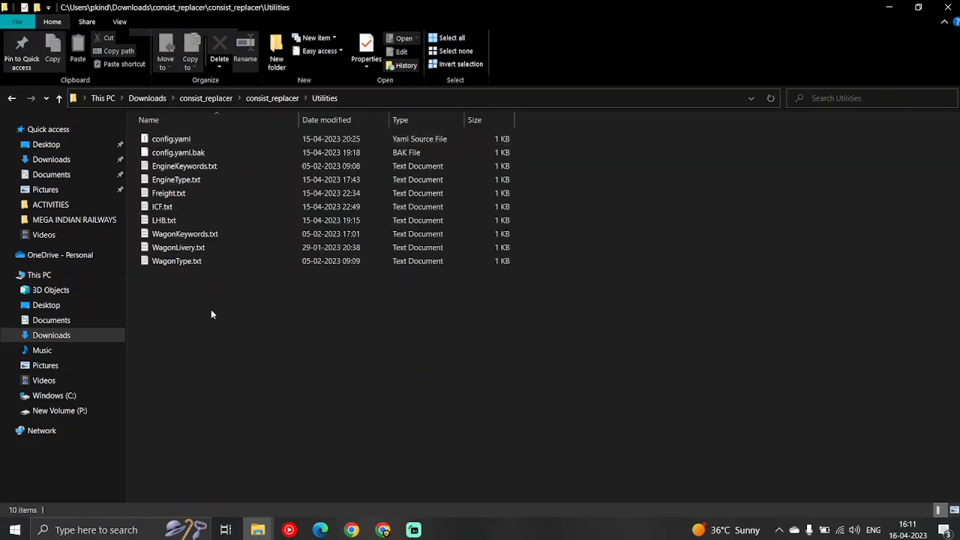
Open config.yaml in Notepad and reposition its window so the Utilities file list stays visible
left_click(182, 142)
right_click(182, 142)
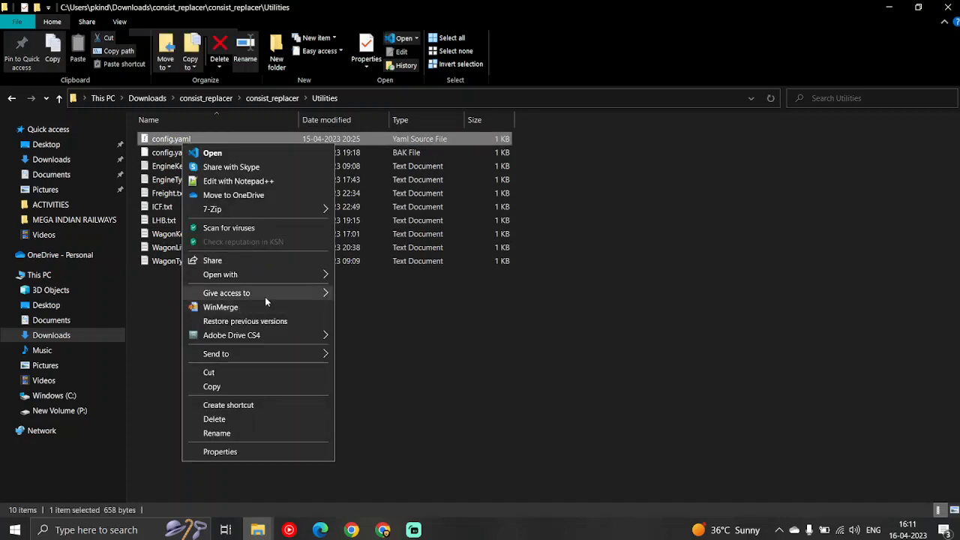
mouse_move(265, 298)
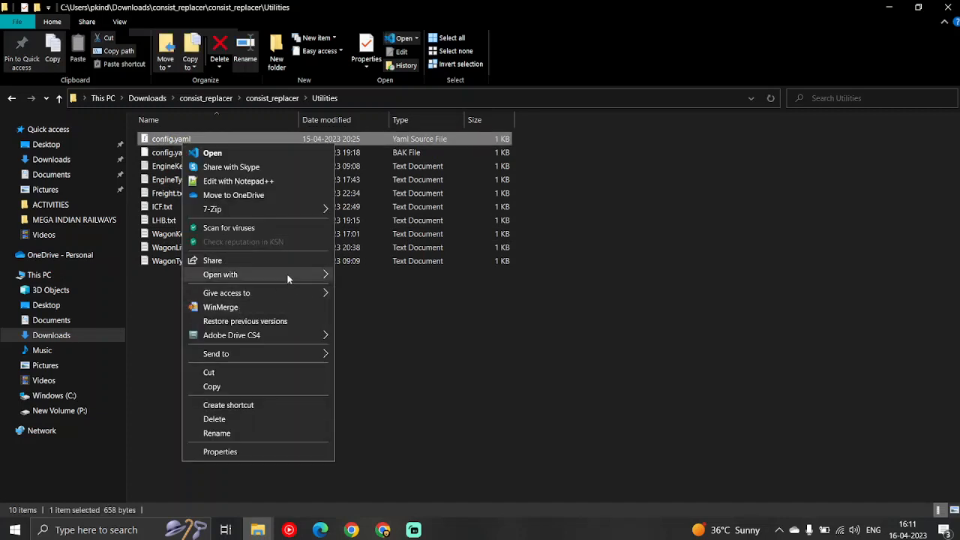
mouse_move(255, 275)
left_click(368, 276)
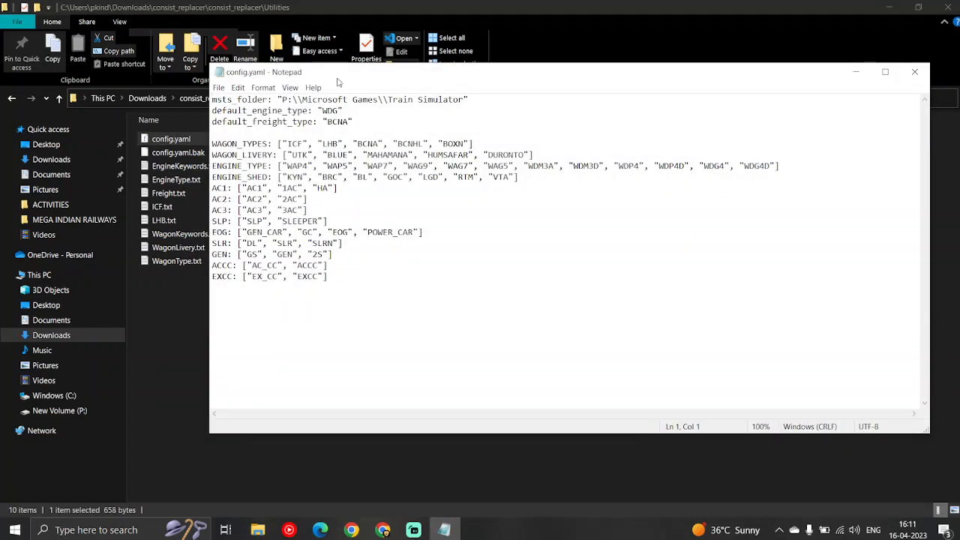
left_click_drag(335, 81, 391, 130)
Review the wagon, engine and coach keyword lists in config.yaml, from WAGON_TYPES to EXCC
left_click(349, 215)
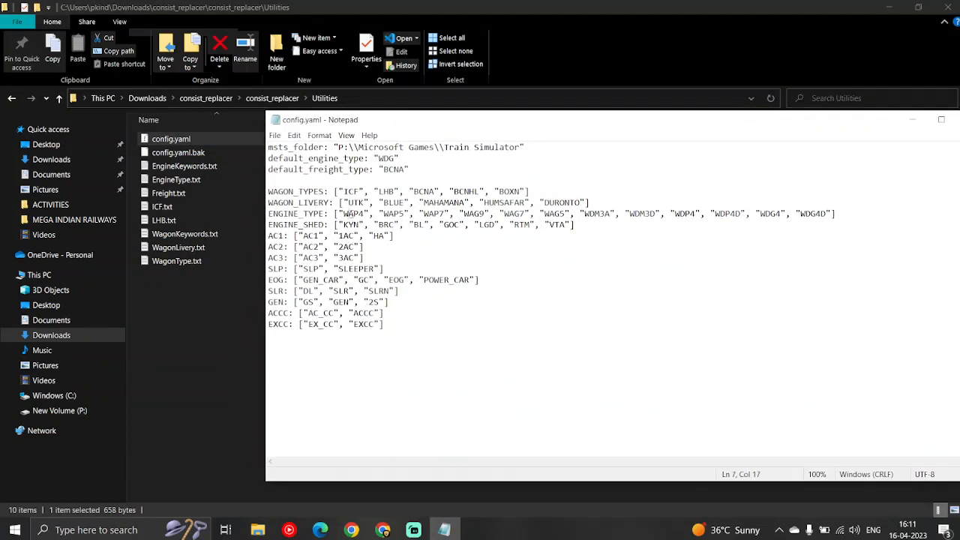
left_click_drag(406, 323, 268, 189)
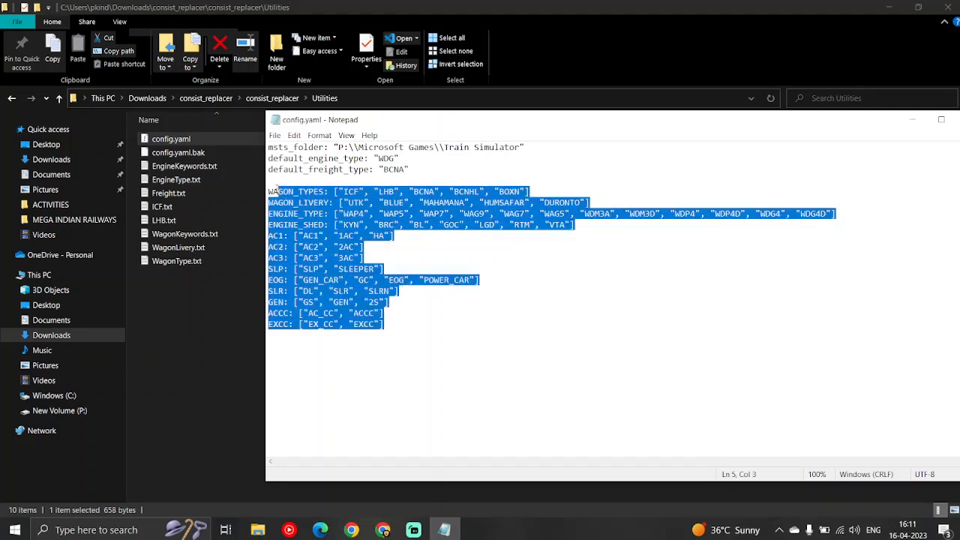
left_click(334, 258)
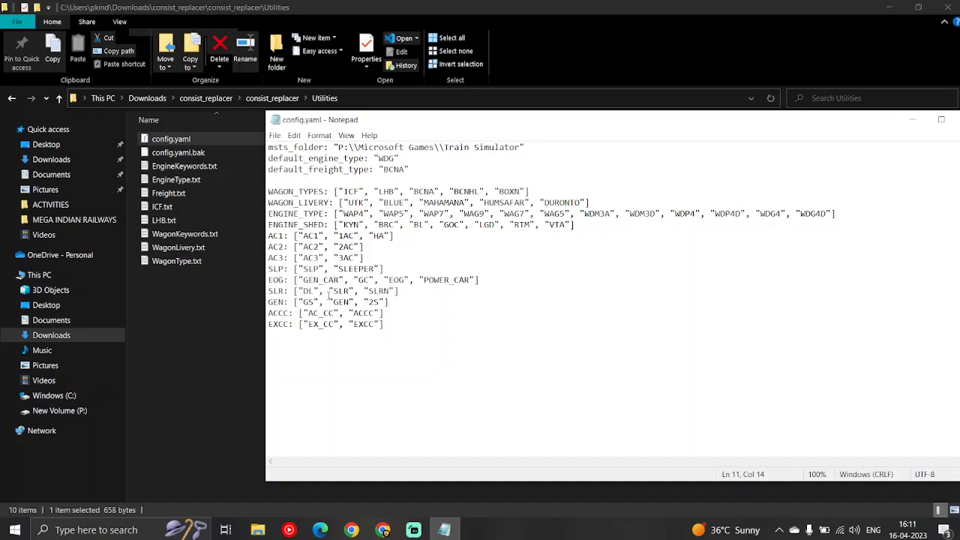
left_click_drag(384, 324, 268, 191)
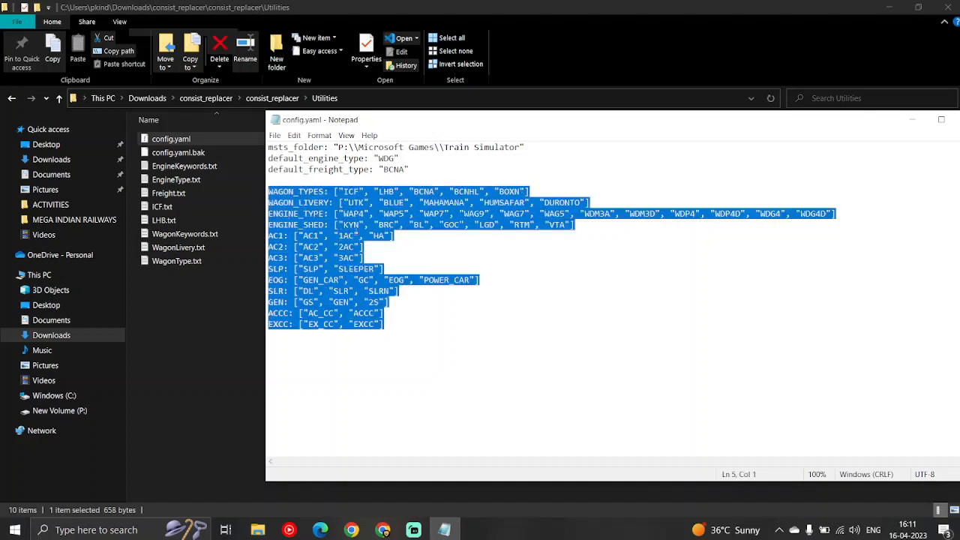
left_click(383, 235)
left_click(415, 169)
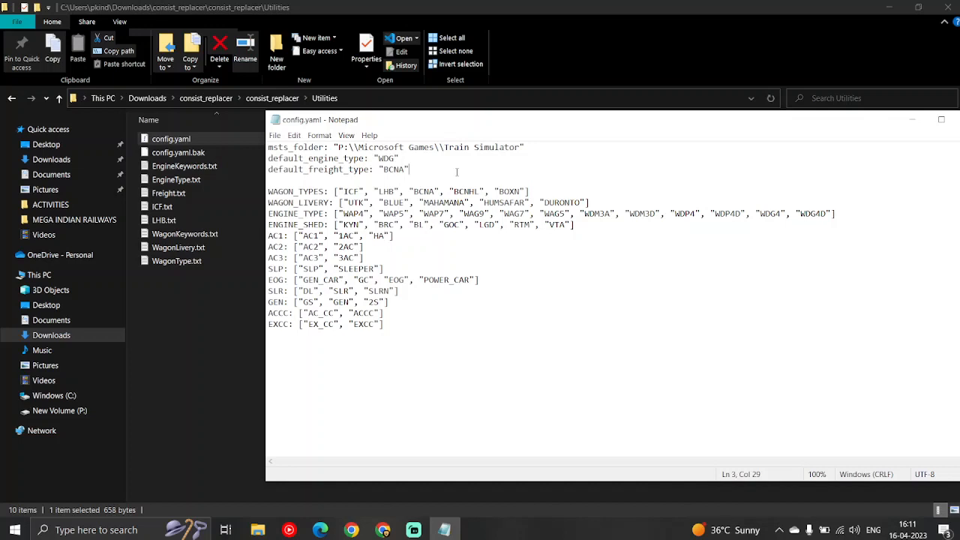
Review the msts_folder, default_engine_type and default_freight_type settings at the start of config.yaml
left_click_drag(456, 171, 268, 147)
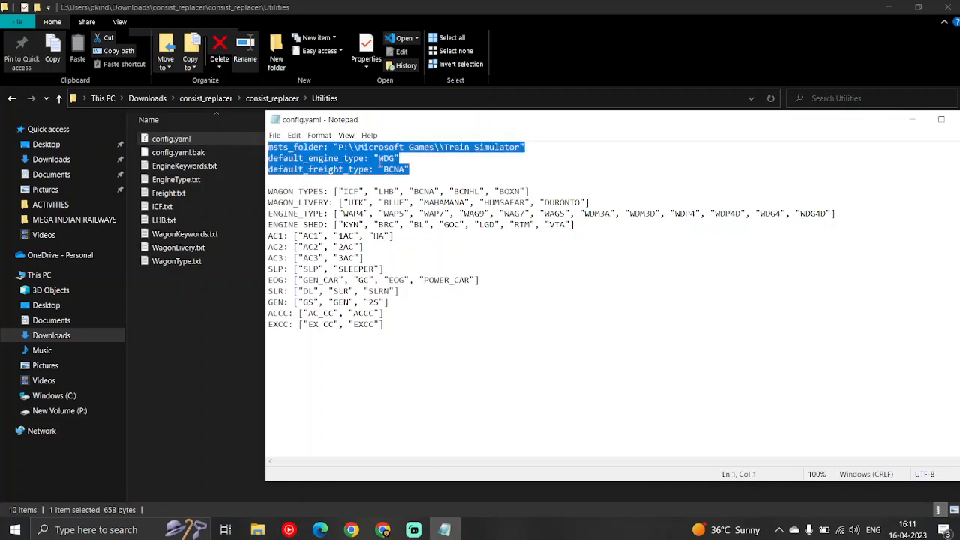
left_click(413, 171)
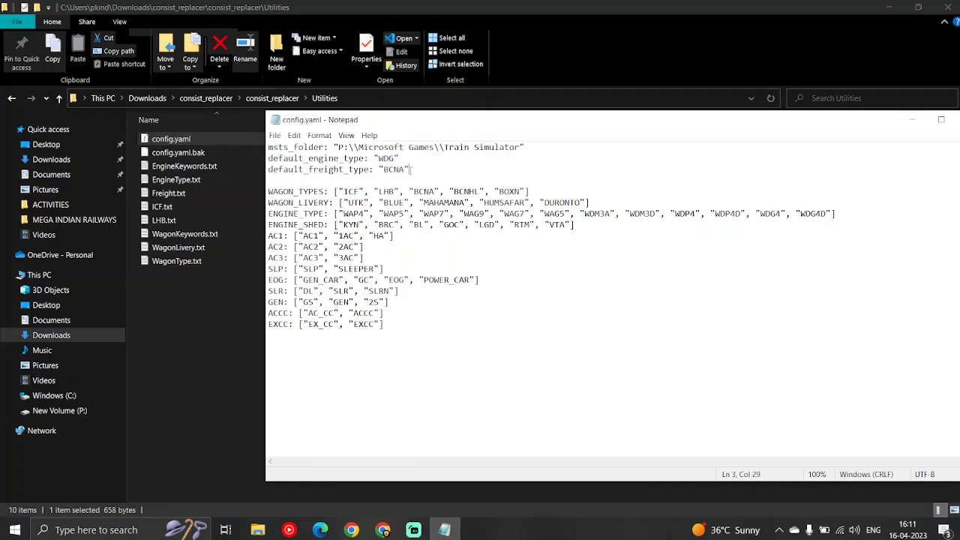
double_click(300, 160)
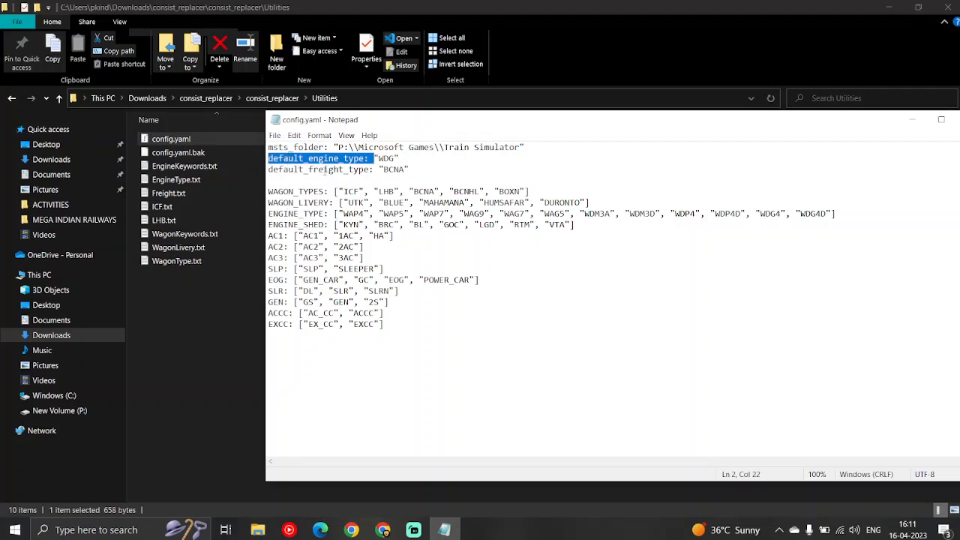
double_click(324, 169)
double_click(298, 148)
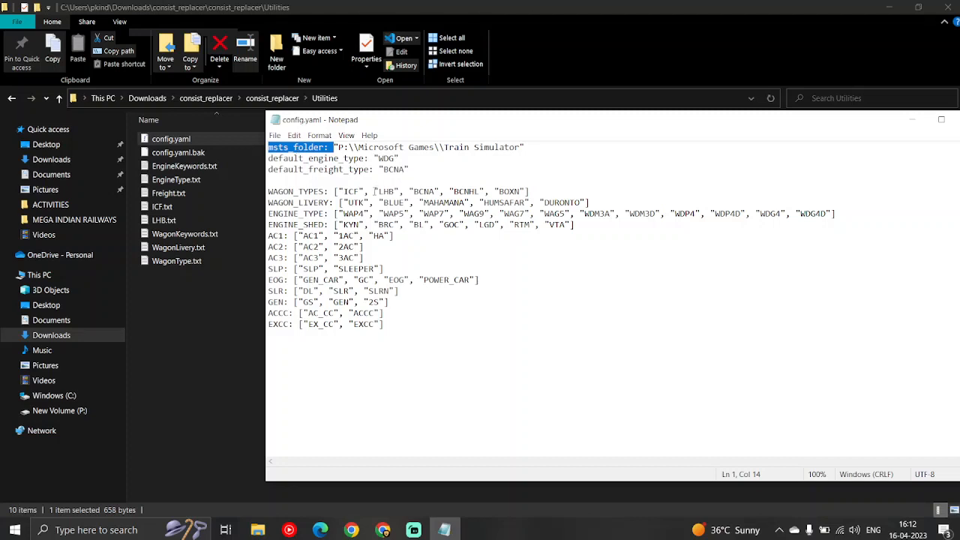
left_click(451, 174)
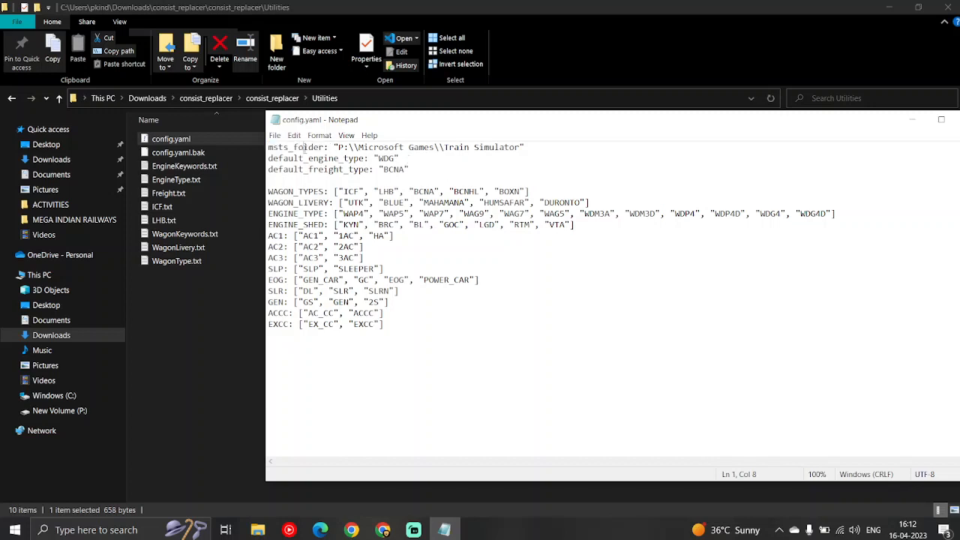
double_click(305, 147)
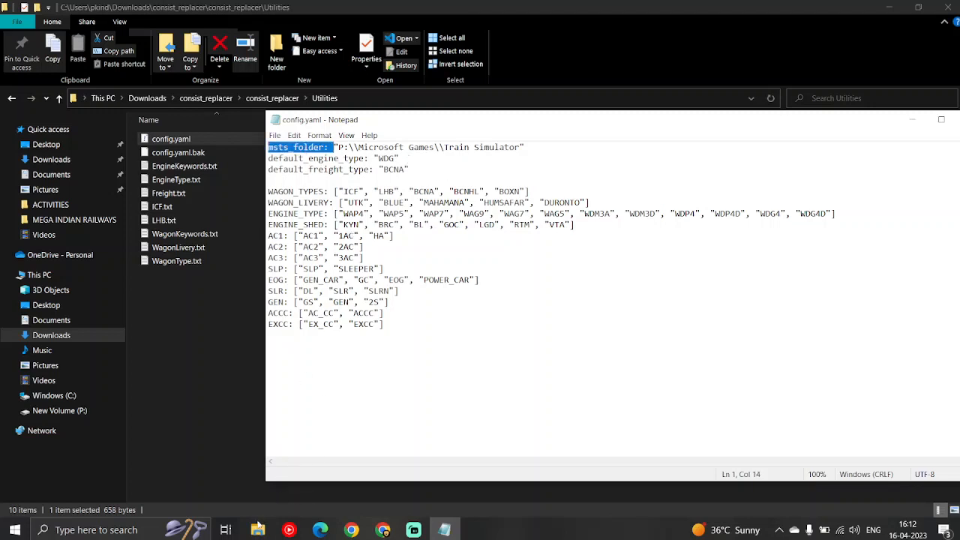
Open the Train Simulator folder under Microsoft Games on drive P: and locate its ROUTES and TRAINS folders
mouse_move(257, 530)
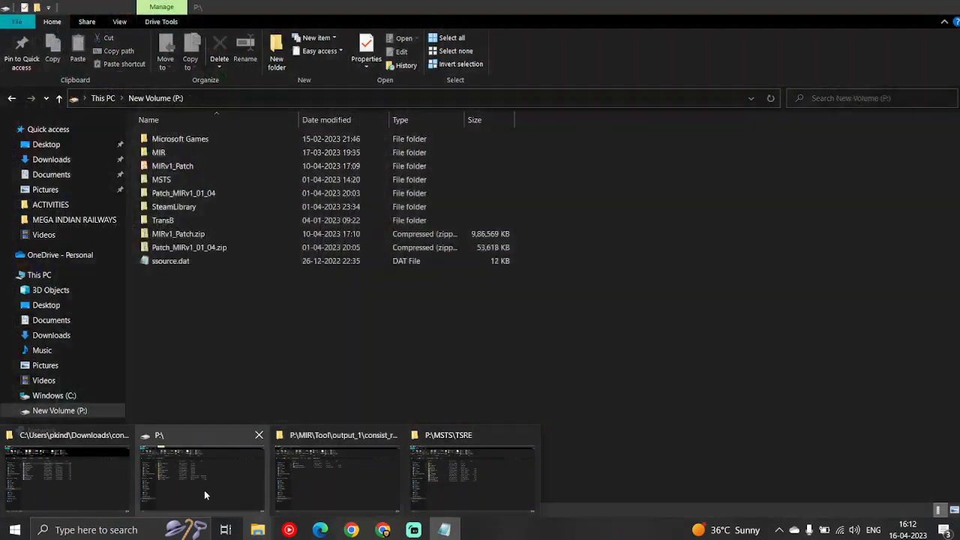
left_click(204, 490)
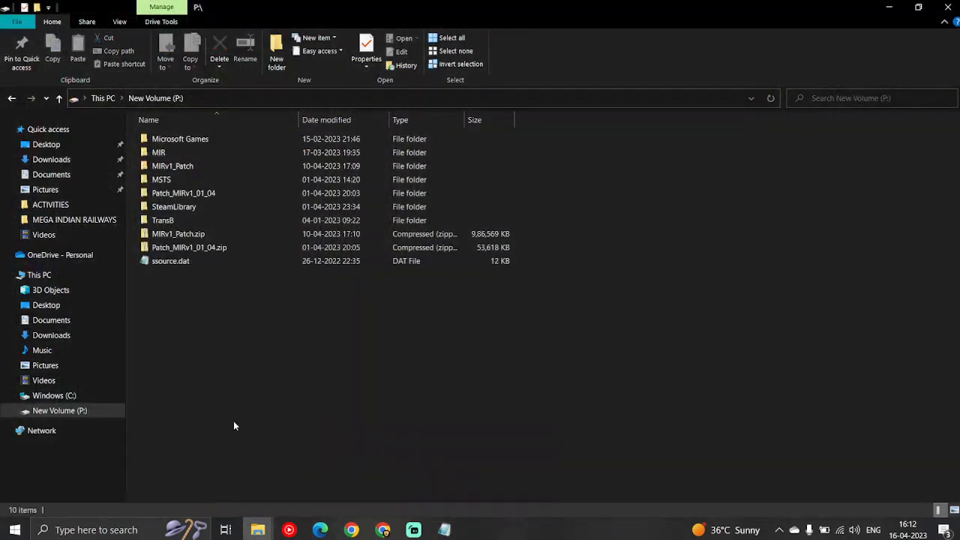
double_click(180, 141)
double_click(180, 139)
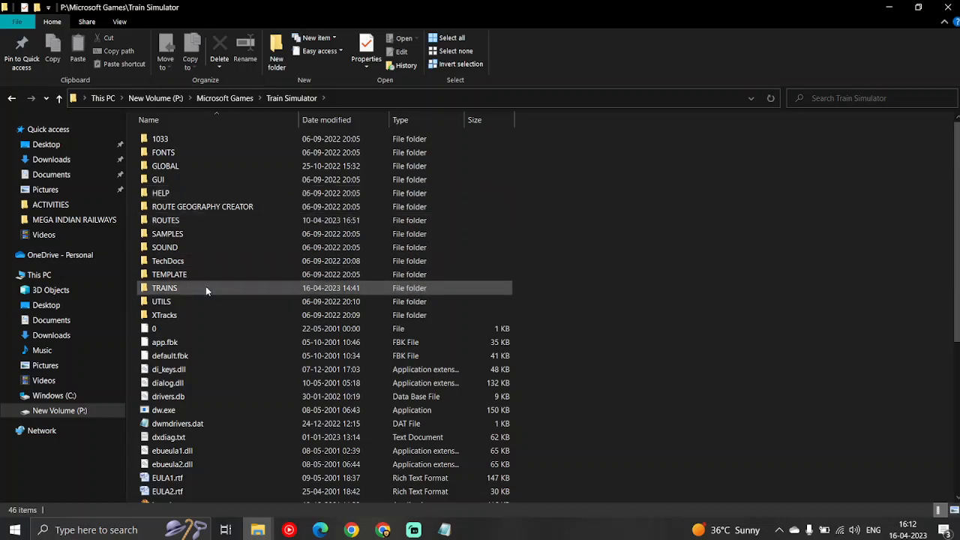
mouse_move(206, 289)
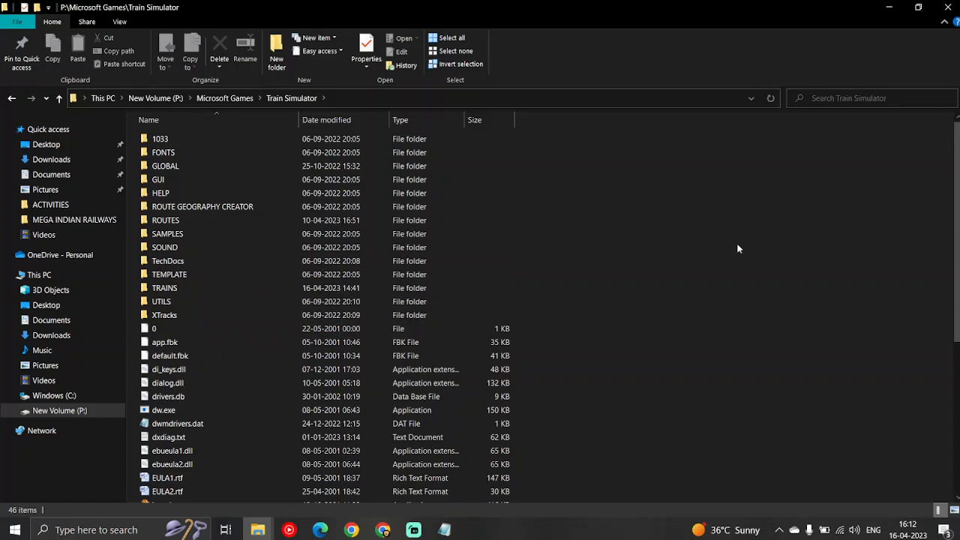
left_click(203, 222)
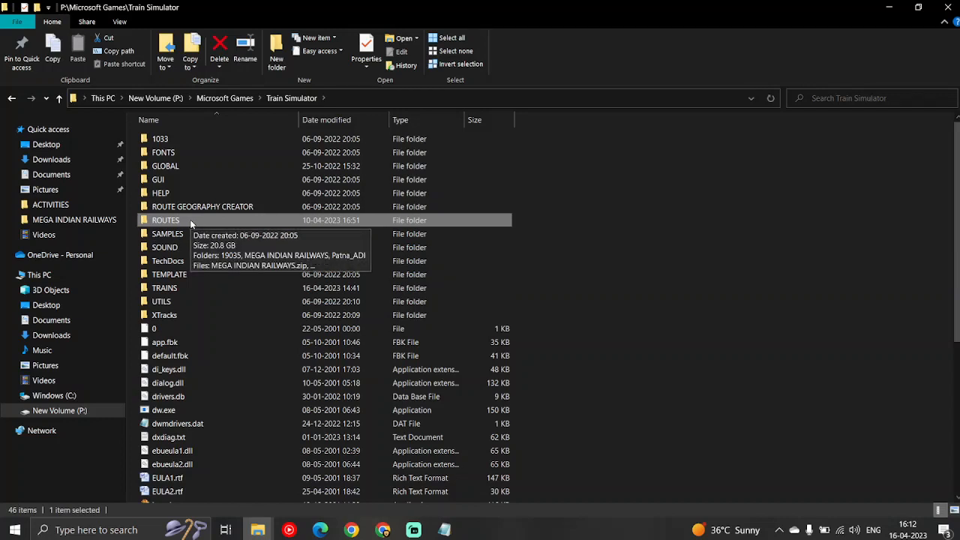
left_click(182, 290, "ctrl")
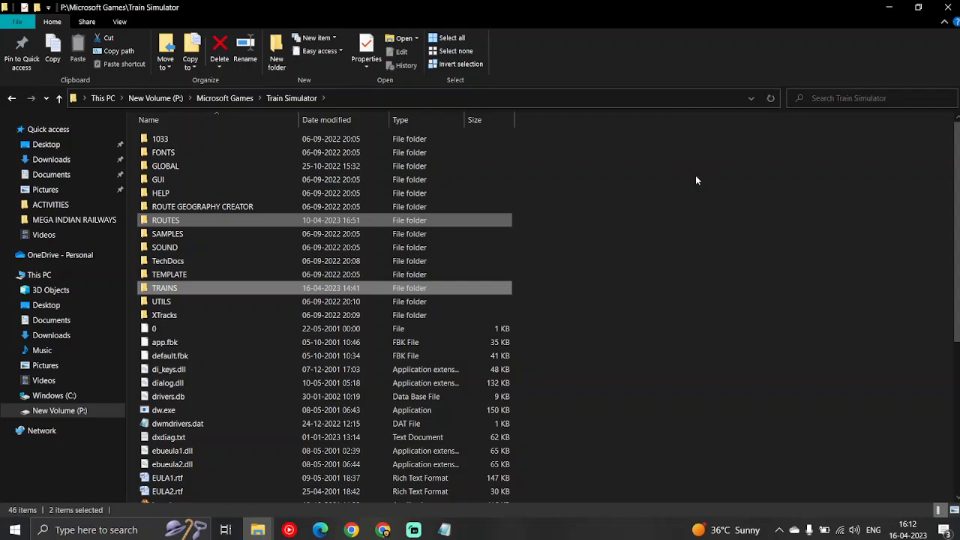
left_click(678, 193)
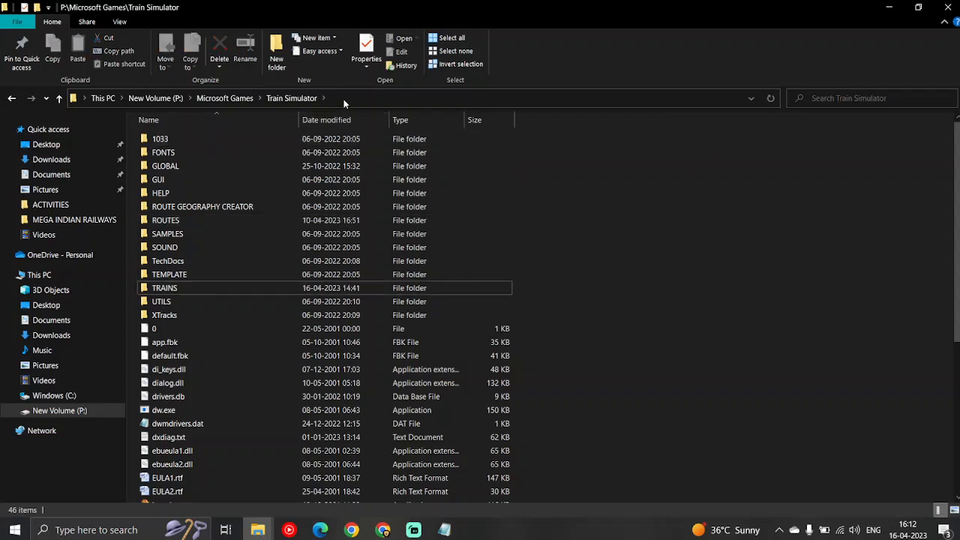
Copy the full path of the Train Simulator folder
left_click(467, 97)
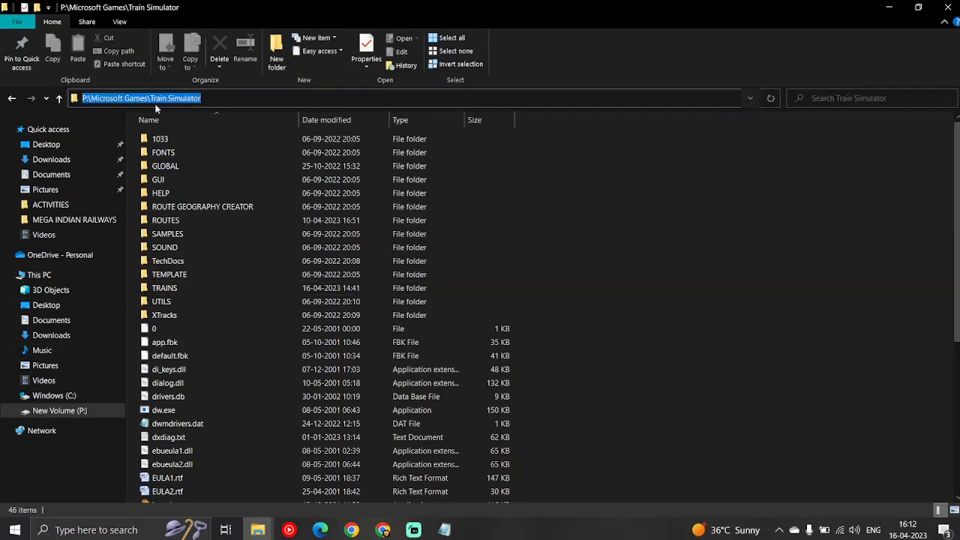
right_click(240, 101)
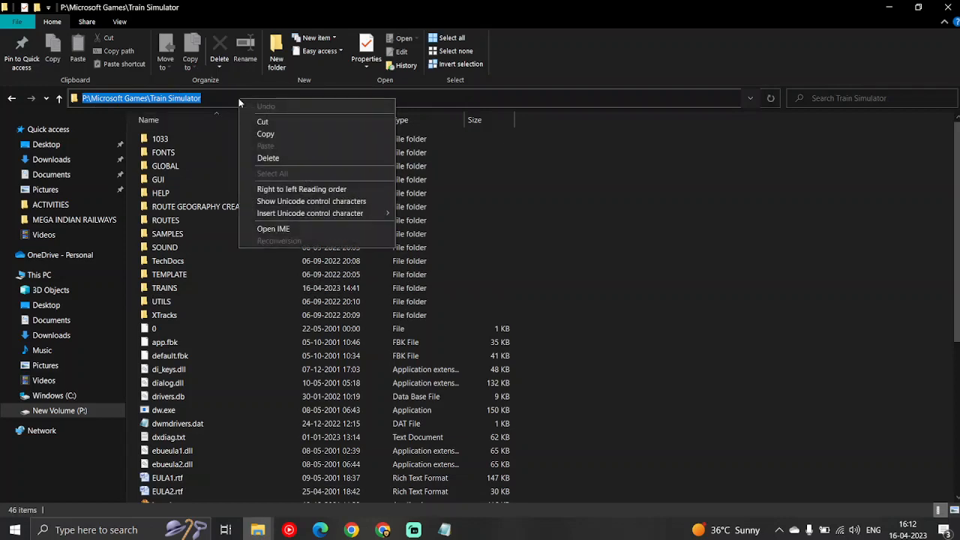
left_click(265, 134)
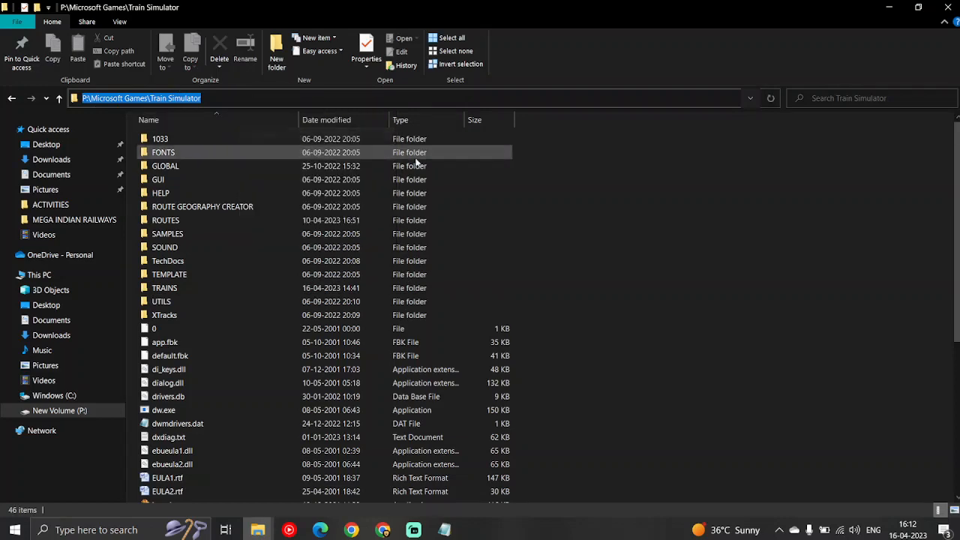
Replace the msts_folder path in config.yaml with the copied path P:\Microsoft Games\Train Simulator
left_click(443, 530)
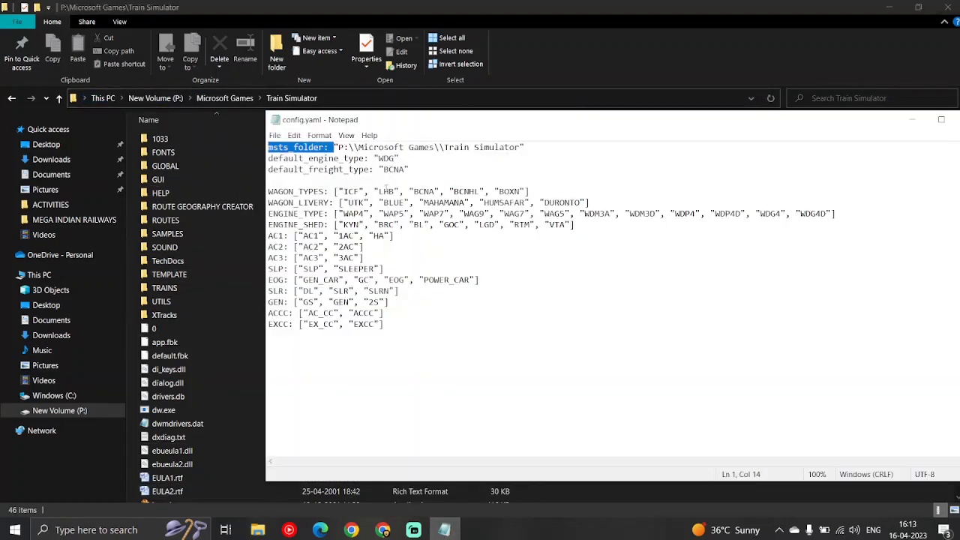
left_click(406, 182)
left_click_drag(519, 148, 339, 150)
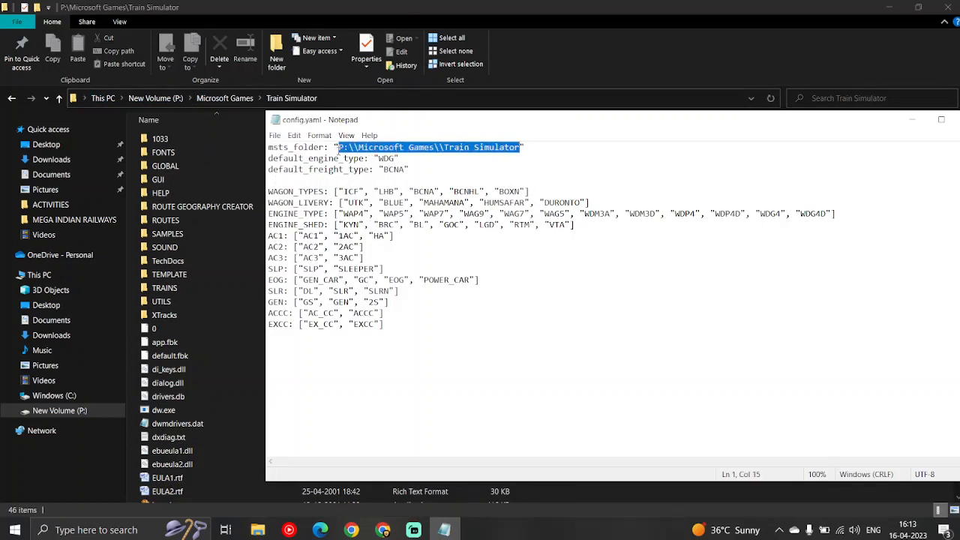
key("ctrl+v")
left_click(400, 148)
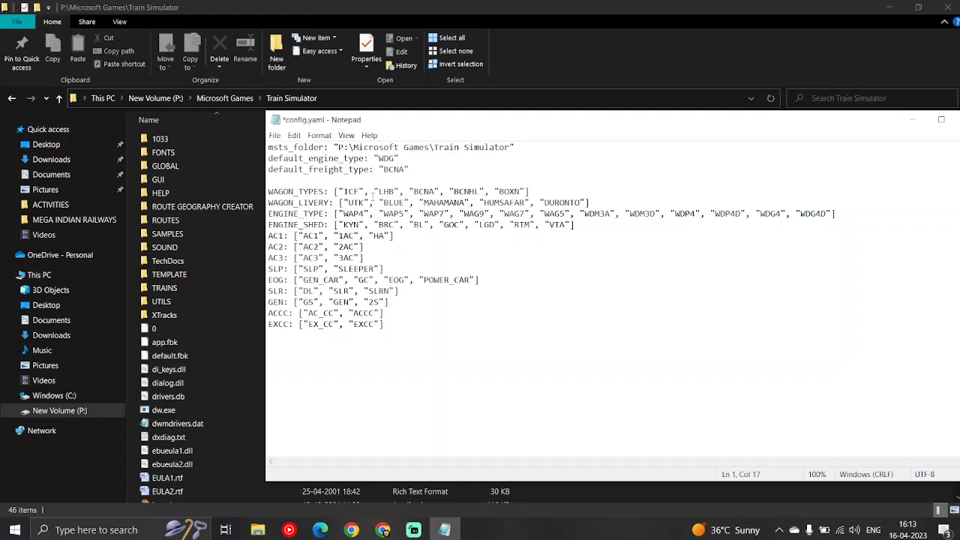
Double the backslashes in the msts_folder path so it reads P:\\Microsoft Games\\Train Simulator, and save config.yaml
type("\\")
left_click(442, 148)
type("\\")
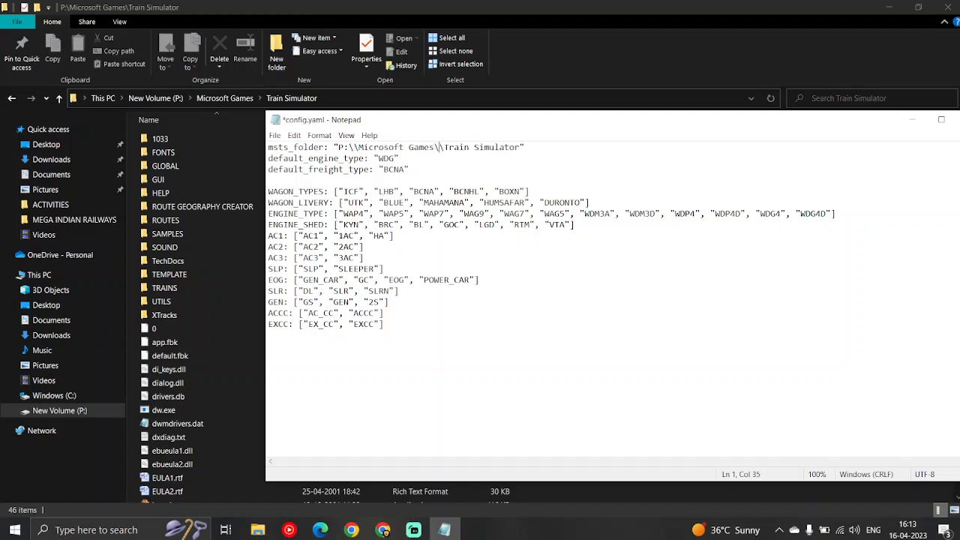
key("ctrl+s")
left_click(511, 170)
Examine the edited msts_folder path and the default_engine_type and default_freight_type values in config.yaml
left_click_drag(535, 150, 251, 149)
left_click(304, 158)
left_click_drag(528, 147, 334, 147)
double_click(302, 159)
double_click(318, 170)
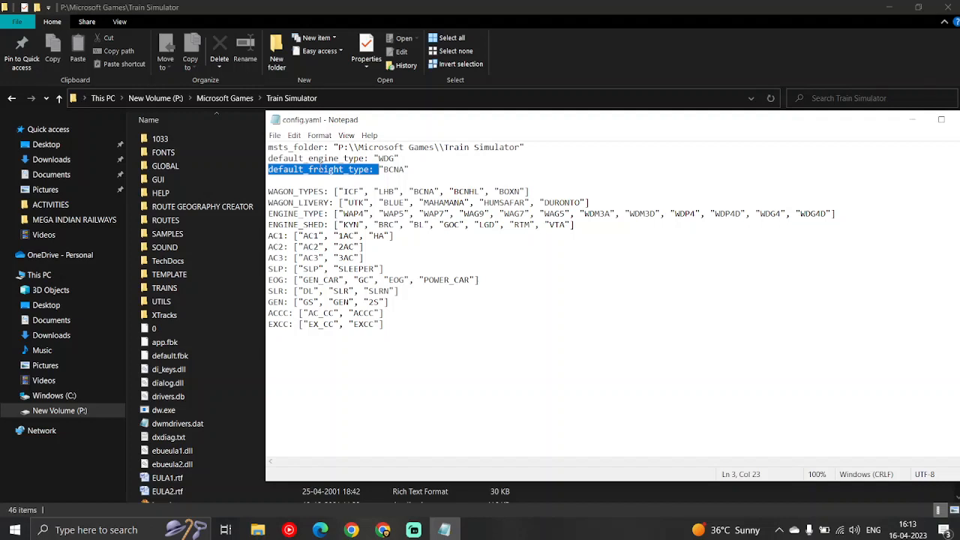
left_click(379, 170)
double_click(350, 159)
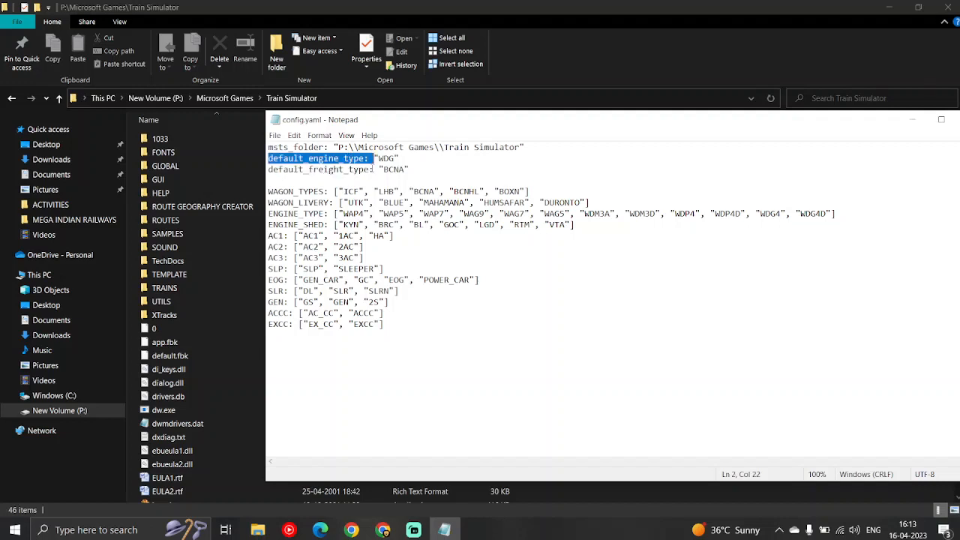
left_click(375, 170)
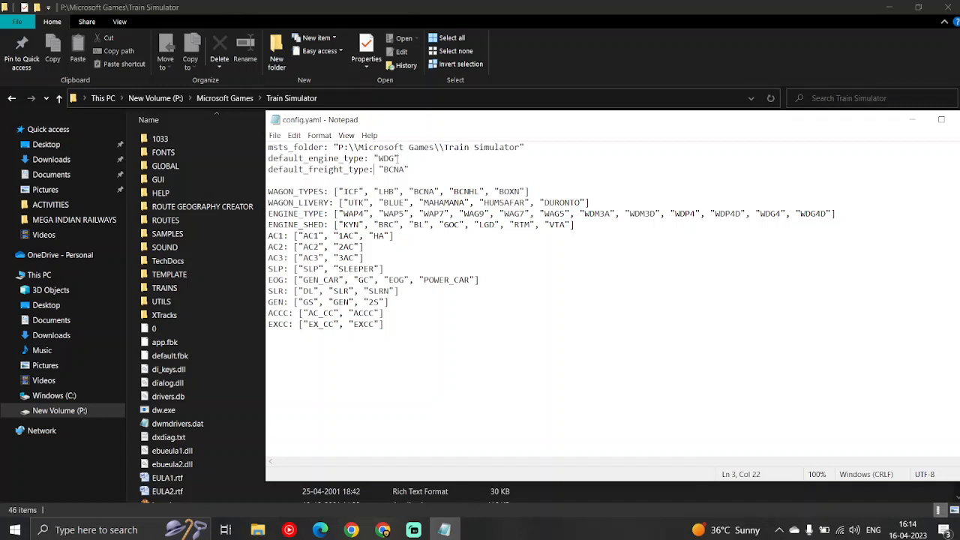
double_click(385, 159)
left_click(384, 158)
double_click(384, 158)
double_click(309, 160)
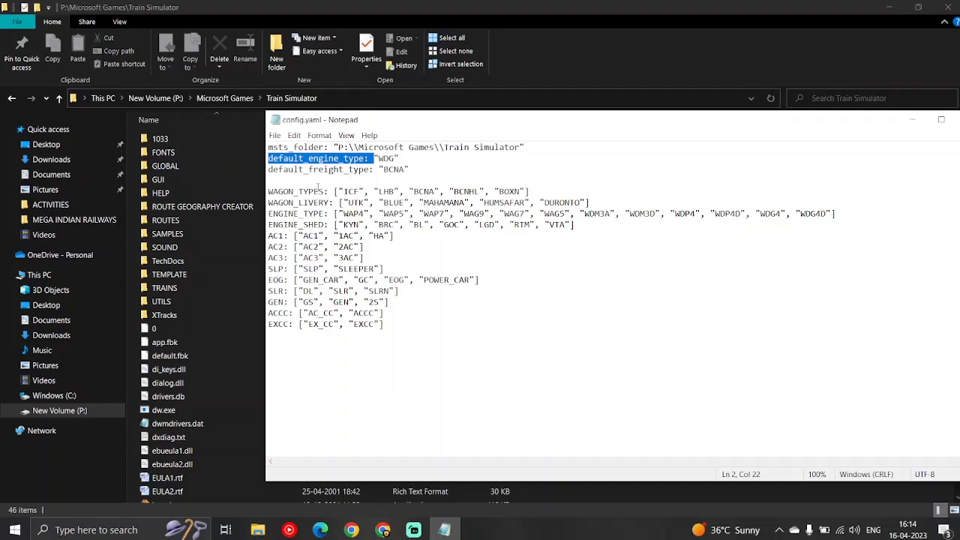
double_click(389, 158)
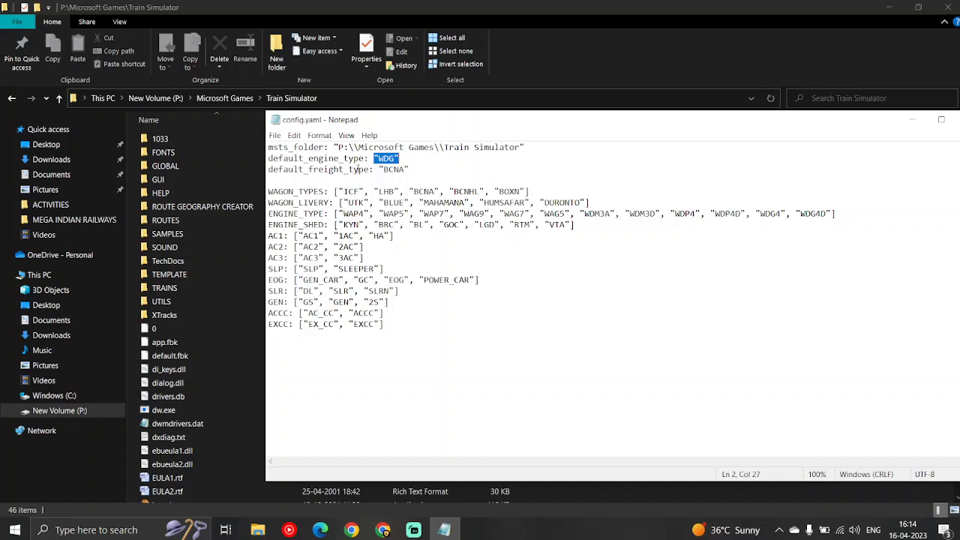
double_click(397, 170)
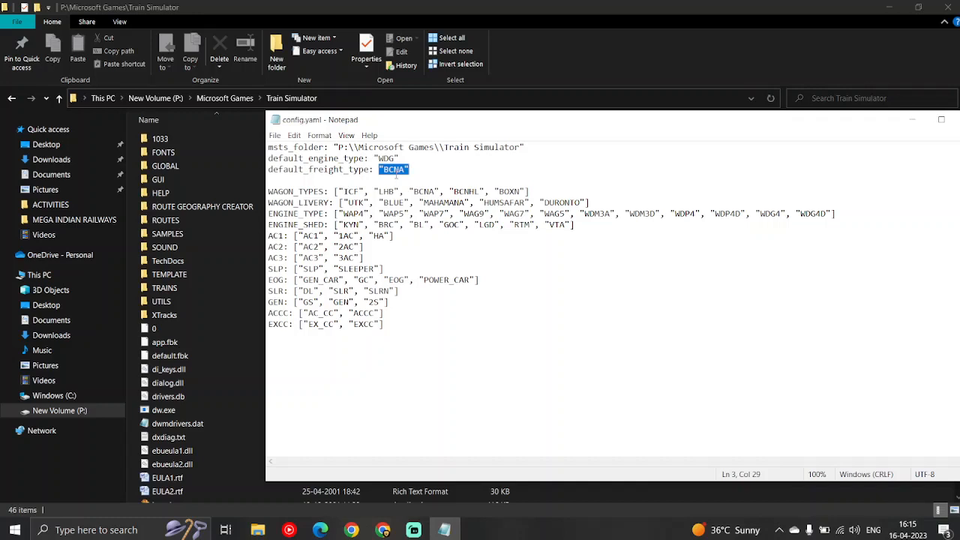
left_click(353, 159)
Set default_engine_type to "WDG4" in config.yaml, then save and close the file
double_click(384, 158)
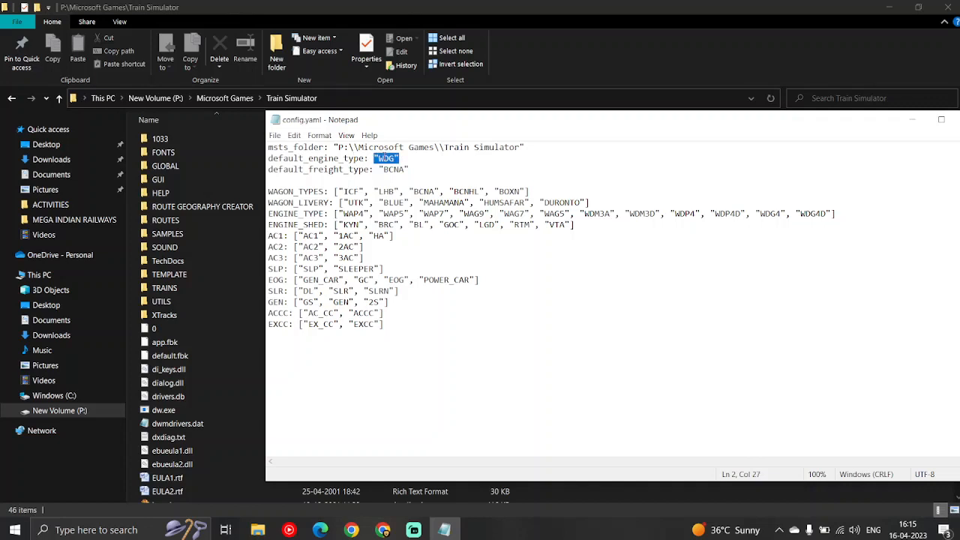
left_click(395, 158)
type("4")
left_click(412, 170)
double_click(396, 158)
left_click(395, 159)
left_click_drag(410, 169, 262, 140)
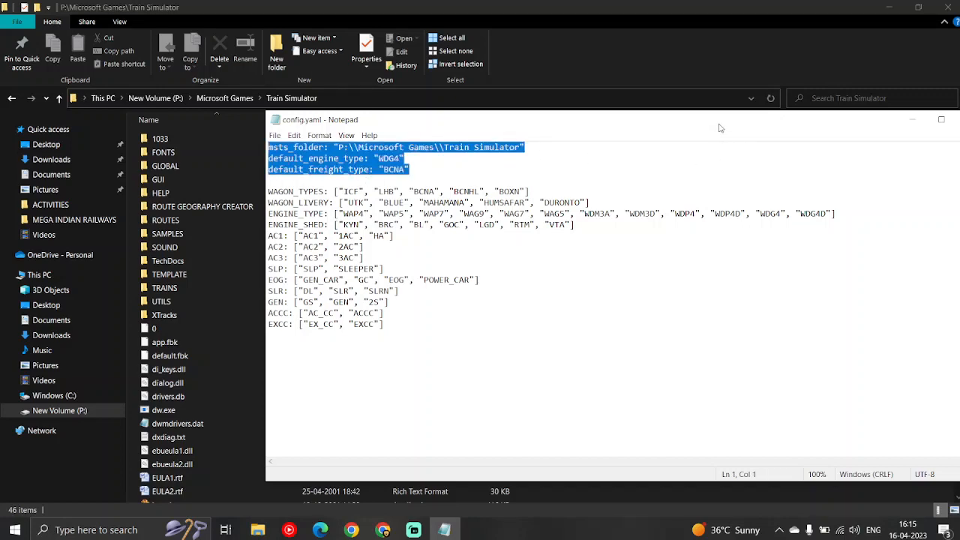
left_click_drag(721, 126, 580, 133)
left_click(831, 133)
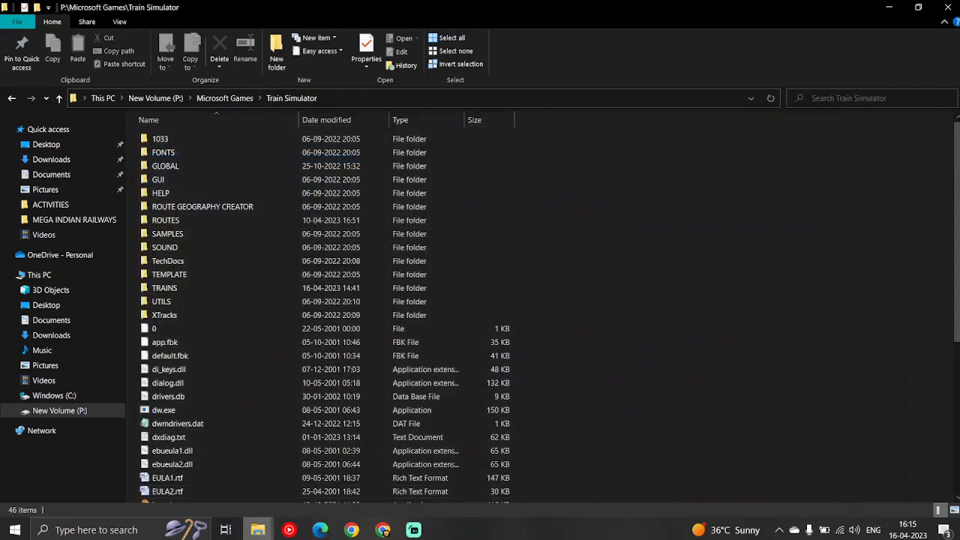
Return to the extracted consist_replacer folder in Downloads and go up from Utilities to the folder holding the executables
mouse_move(267, 533)
mouse_move(478, 470)
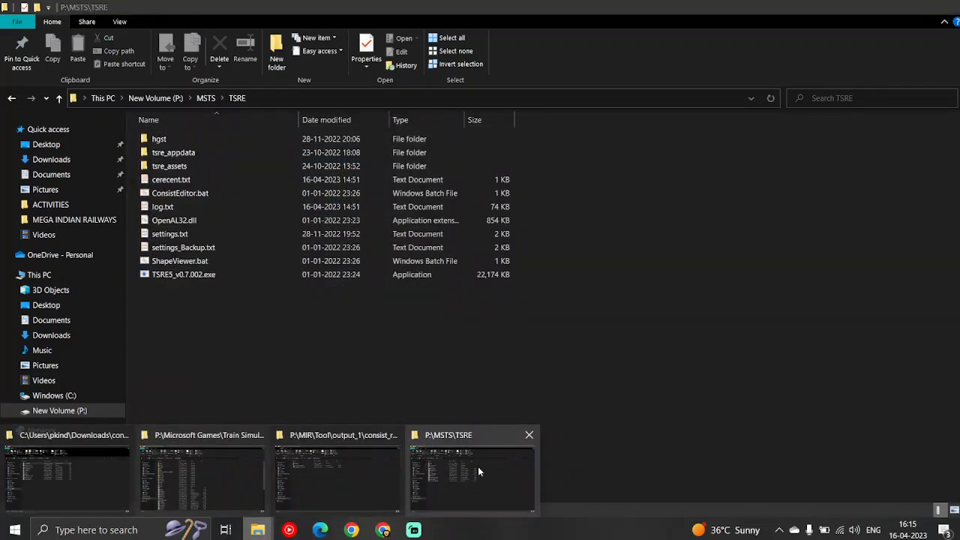
mouse_move(353, 507)
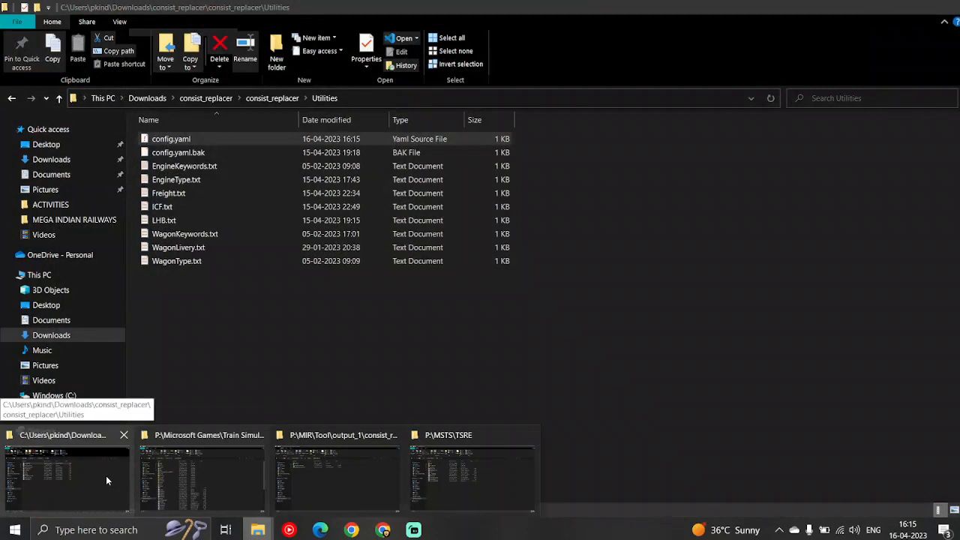
left_click(106, 479)
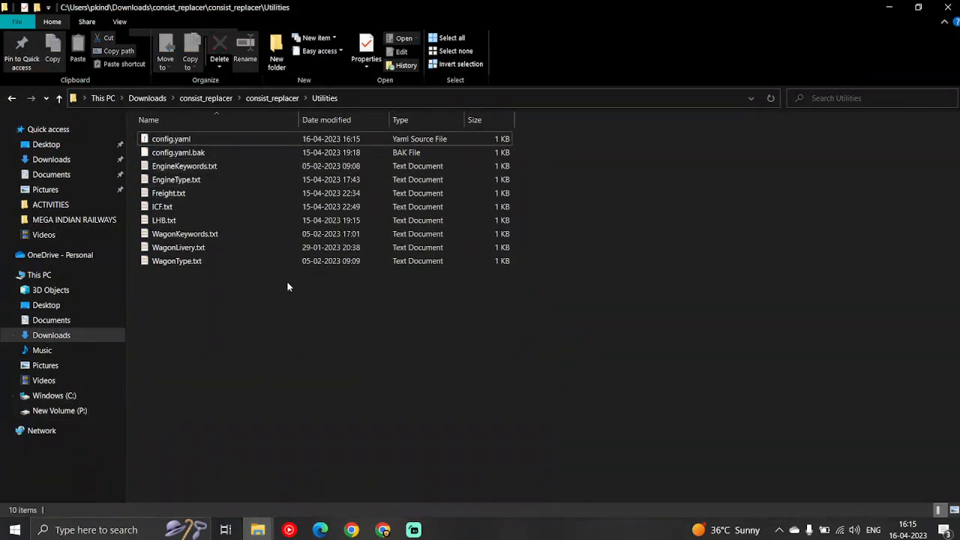
left_click(269, 103)
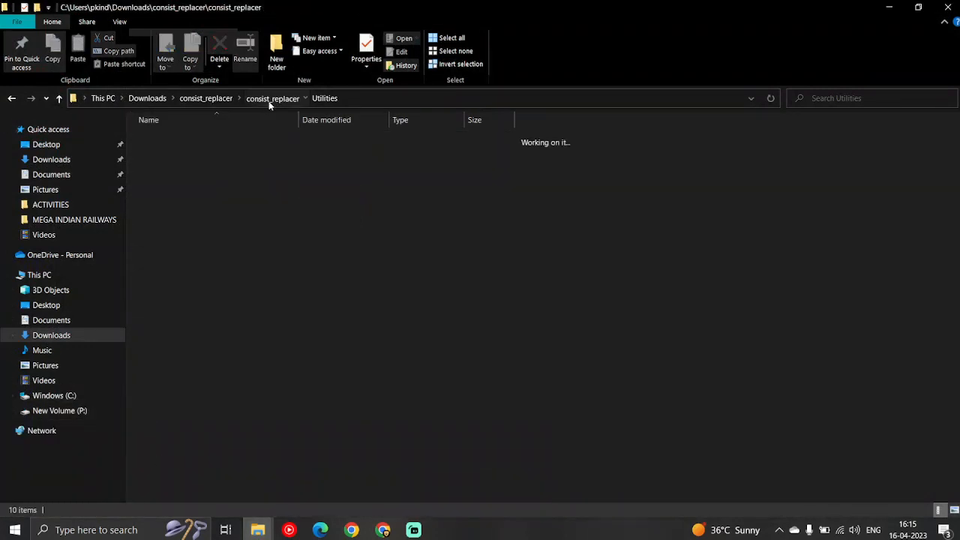
left_click(196, 242)
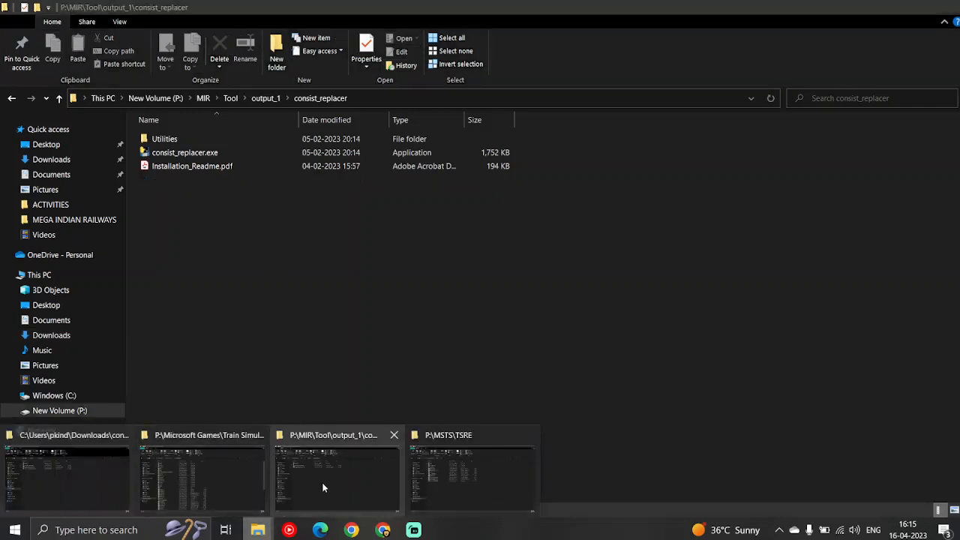
Copy the CONSISTS folder from the 12925 pacshim express rescue folder in Downloads
left_click(323, 488)
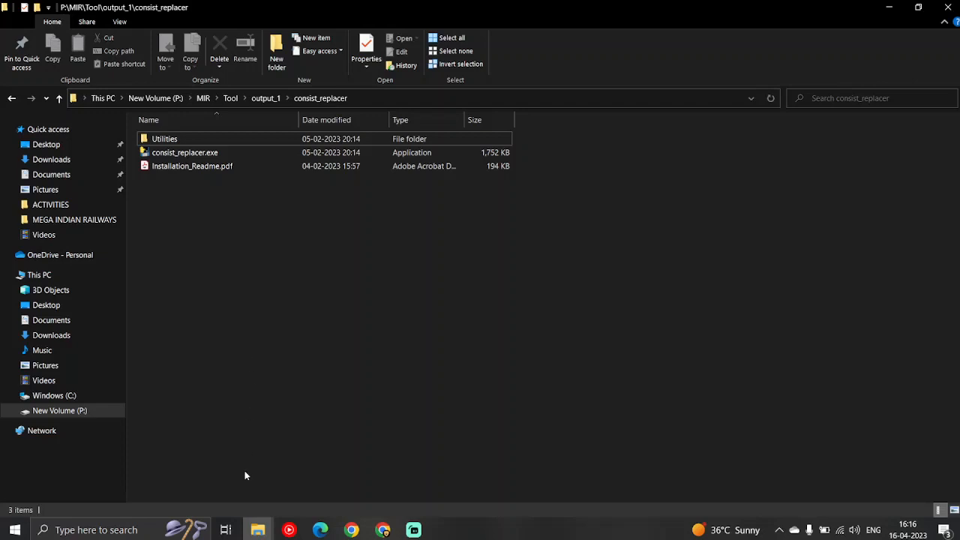
mouse_move(255, 534)
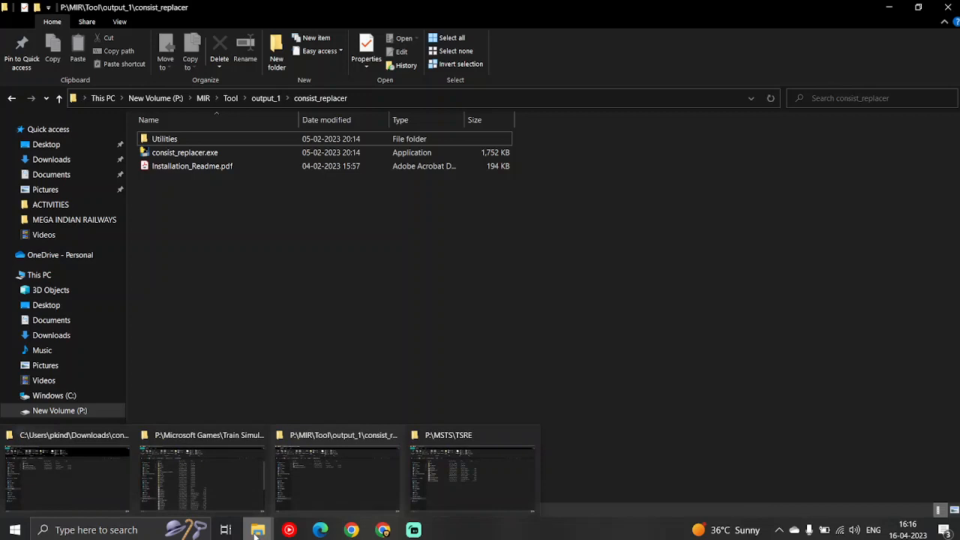
right_click(255, 534)
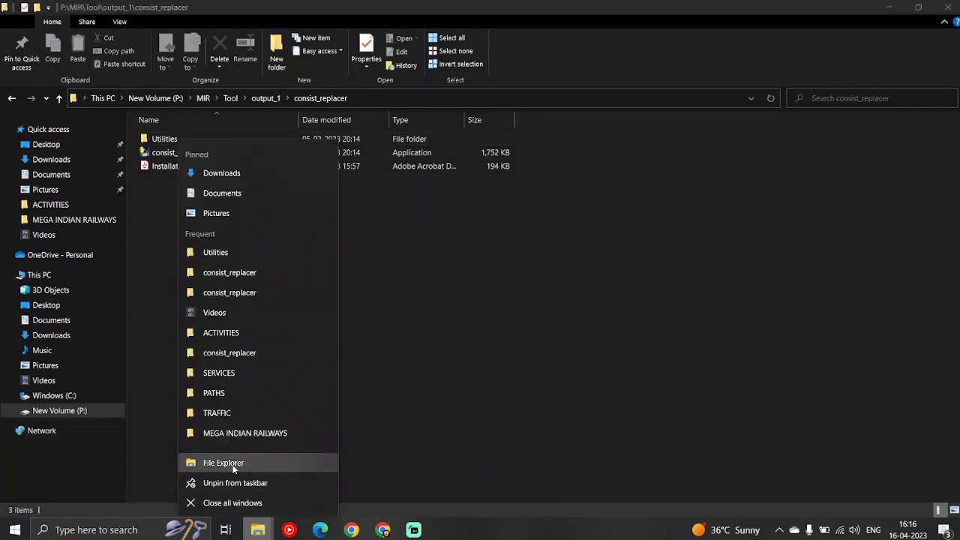
left_click(238, 175)
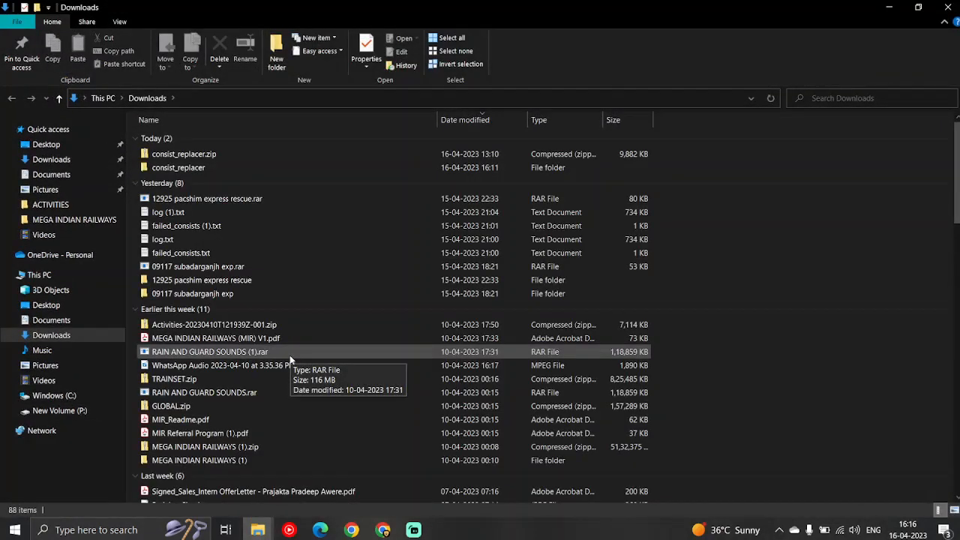
double_click(197, 281)
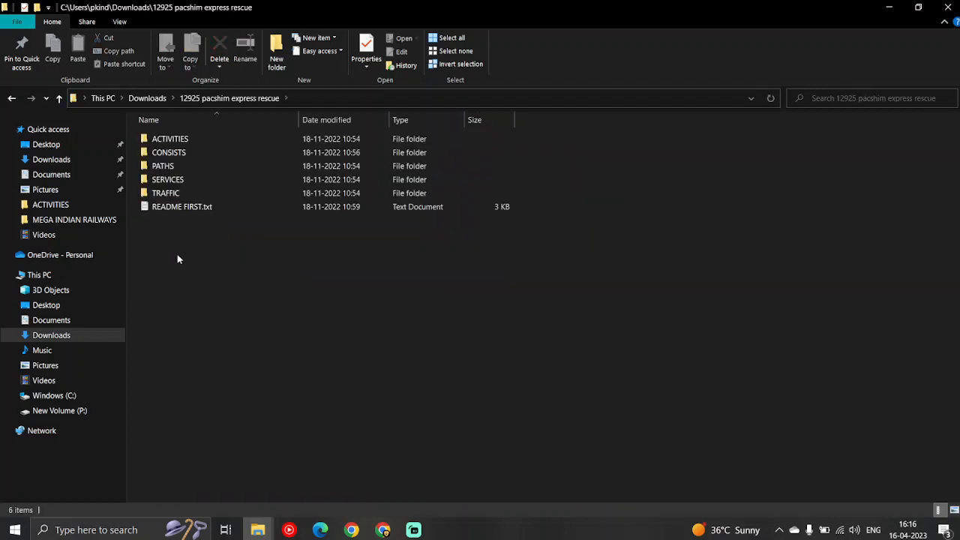
left_click(192, 154)
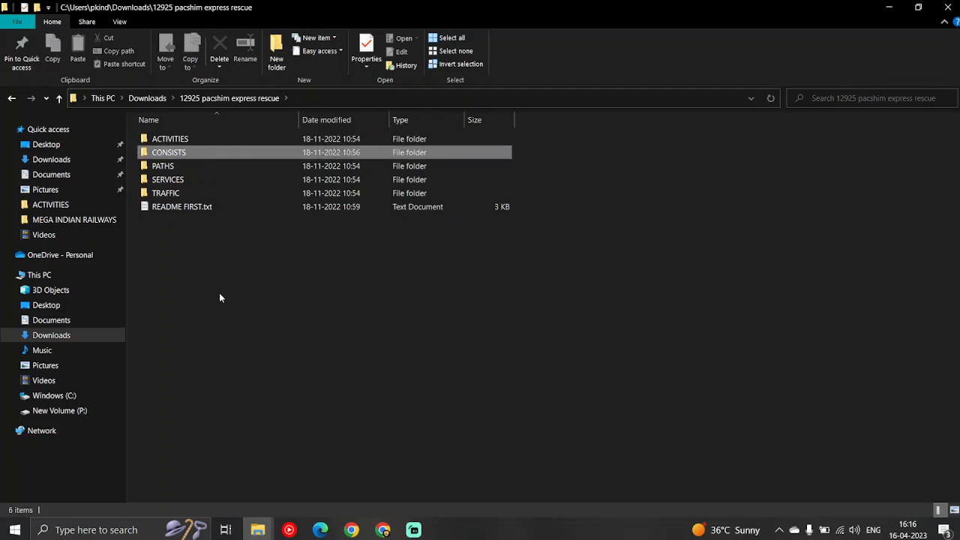
Replace the CONSISTS folder in Train Simulator\TRAINS with the copied one from the 12925 pacshim express rescue folder
left_click(264, 529)
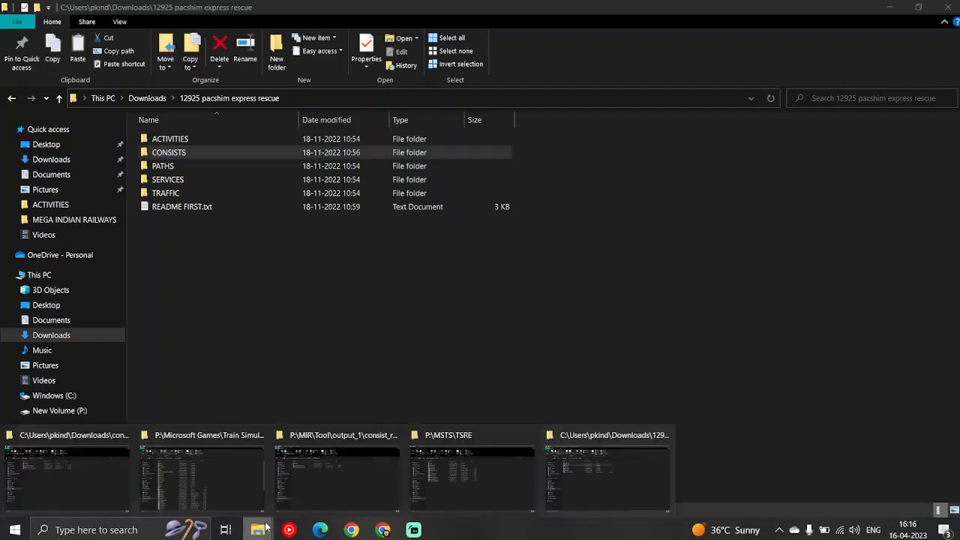
left_click(245, 501)
double_click(182, 288)
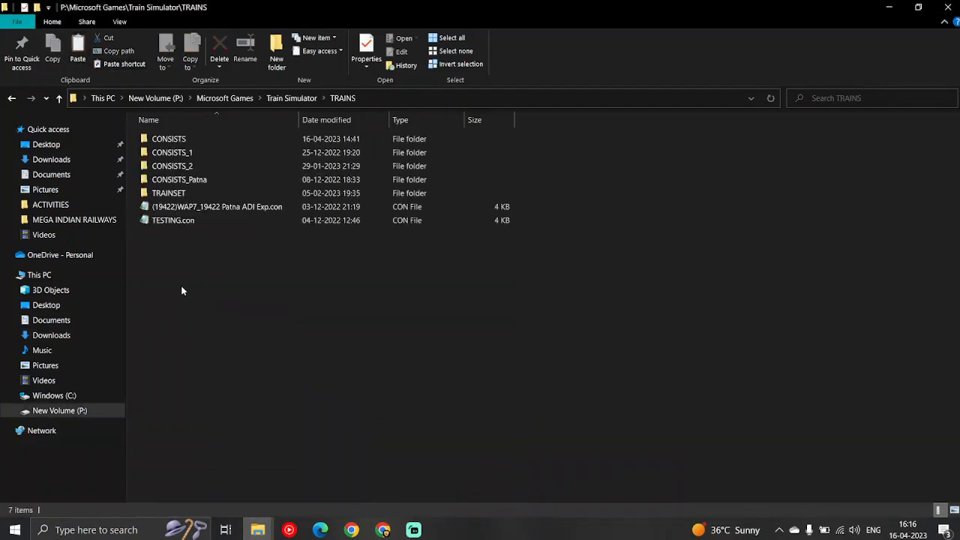
left_click(180, 138)
key("Delete")
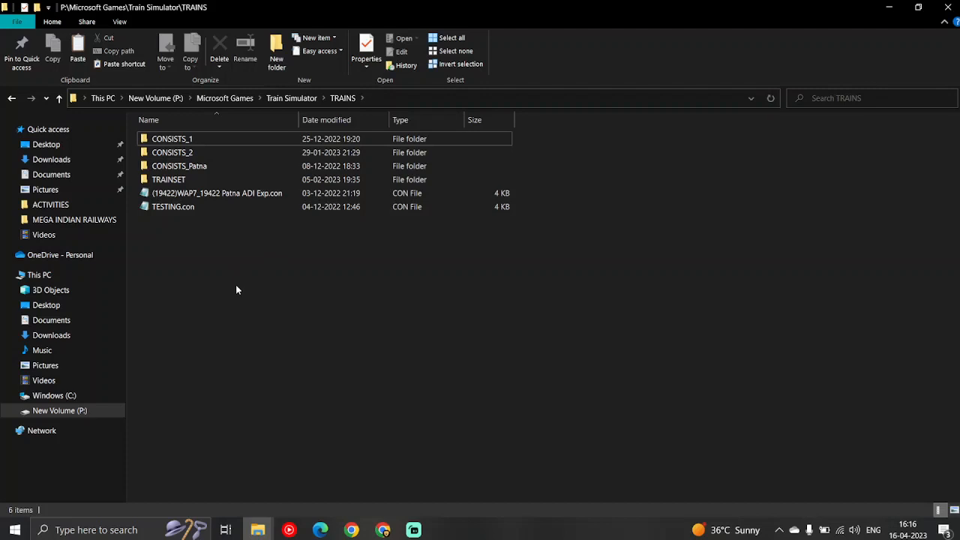
key("ctrl+z")
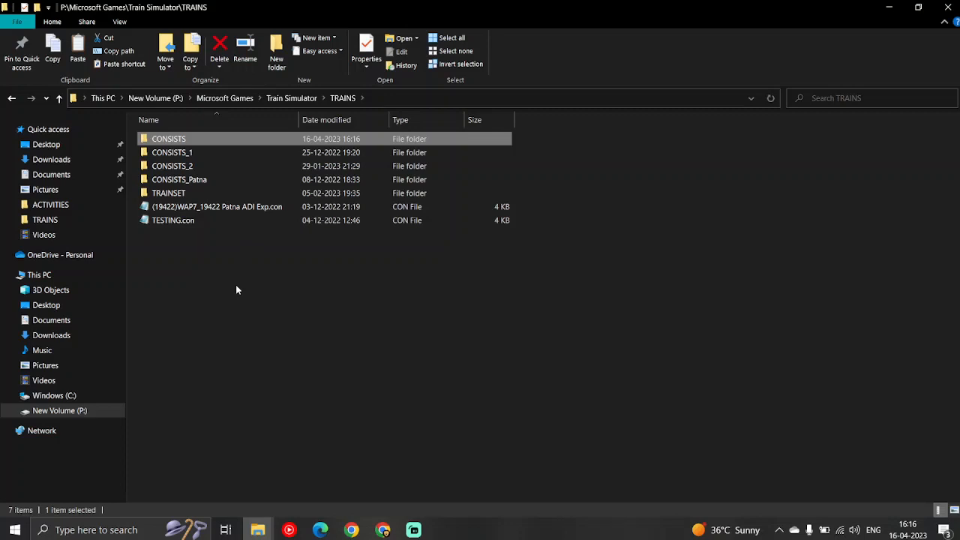
left_click(236, 290)
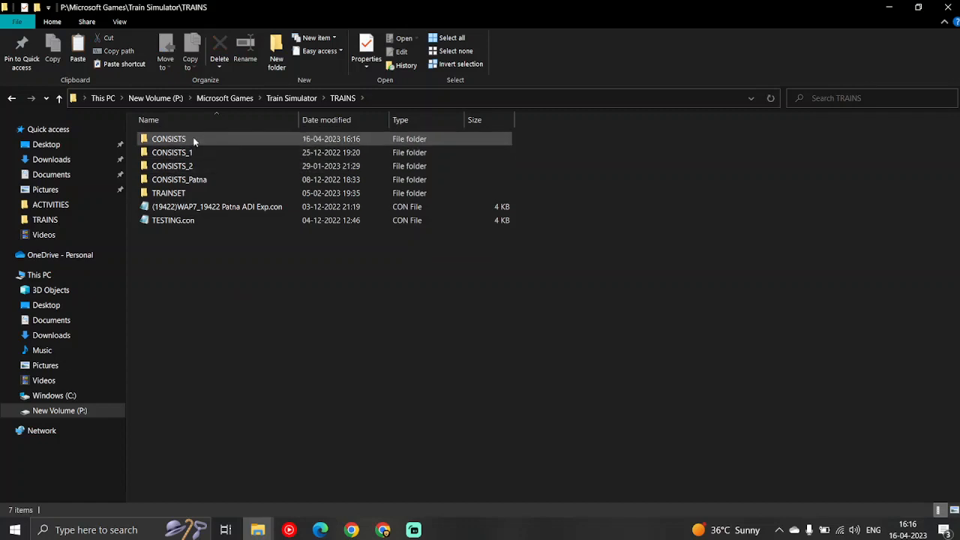
Select the ACTIVITIES, PATHS, SERVICES and TRAFFIC folders in the 12925 pacshim express rescue folder
left_click(258, 530)
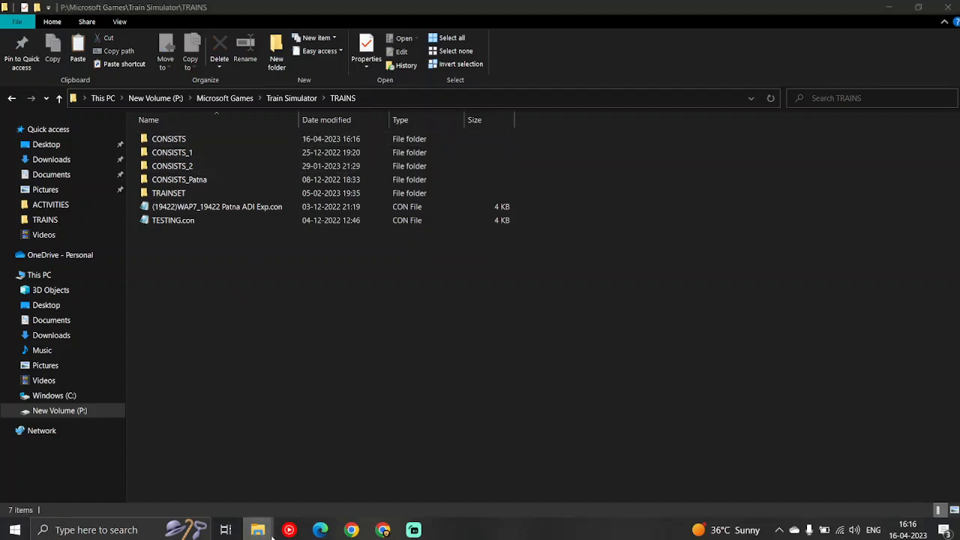
left_click(606, 485)
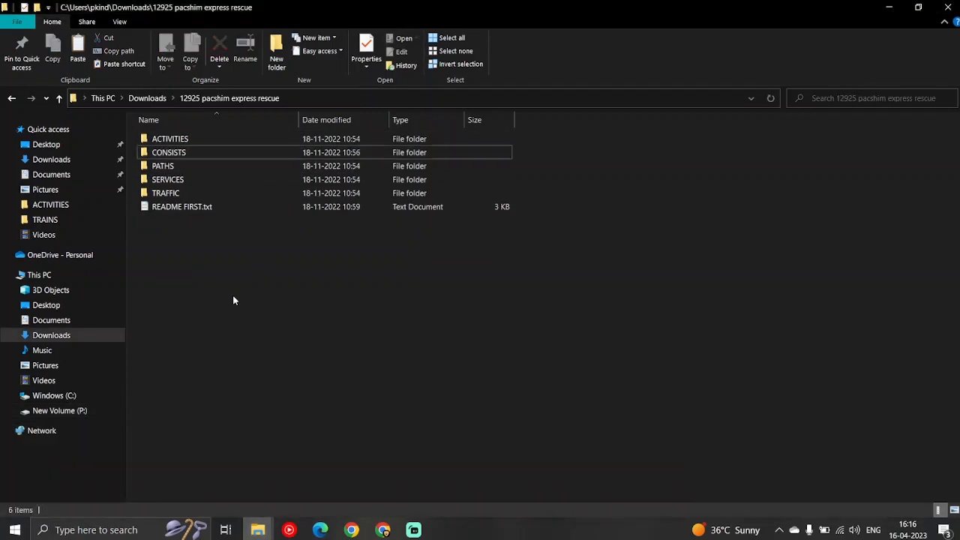
left_click(176, 138)
left_click(164, 166, "ctrl")
left_click(165, 180, "ctrl")
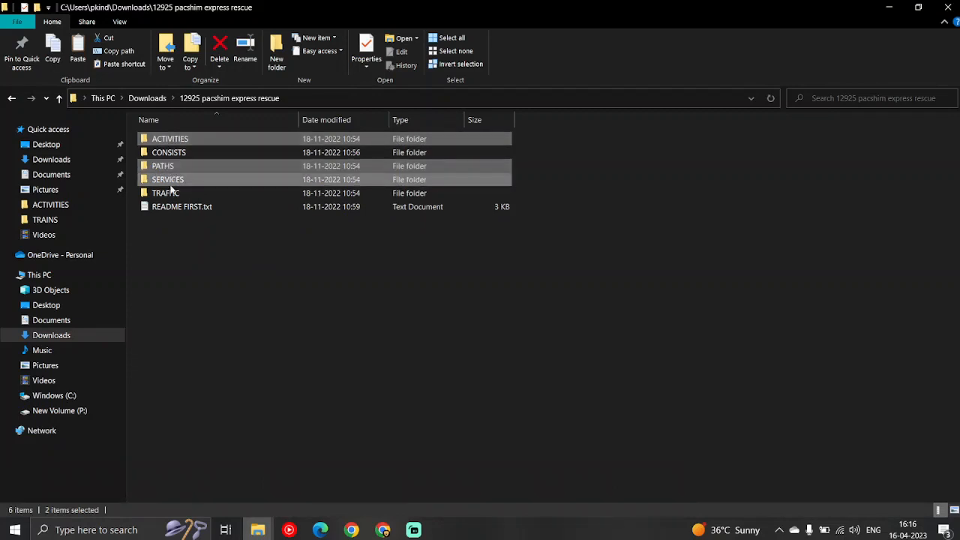
left_click(171, 194, "ctrl")
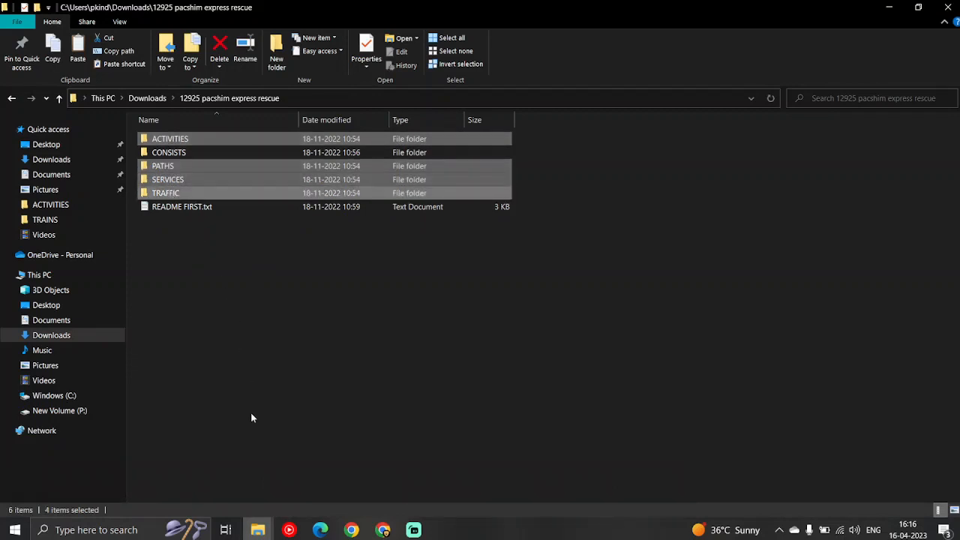
Open Train Simulator\ROUTES\MEGA INDIAN RAILWAYS and select its ACTIVITIES, PATHS, SERVICES and TRAFFIC folders
left_click(257, 530)
left_click(181, 498)
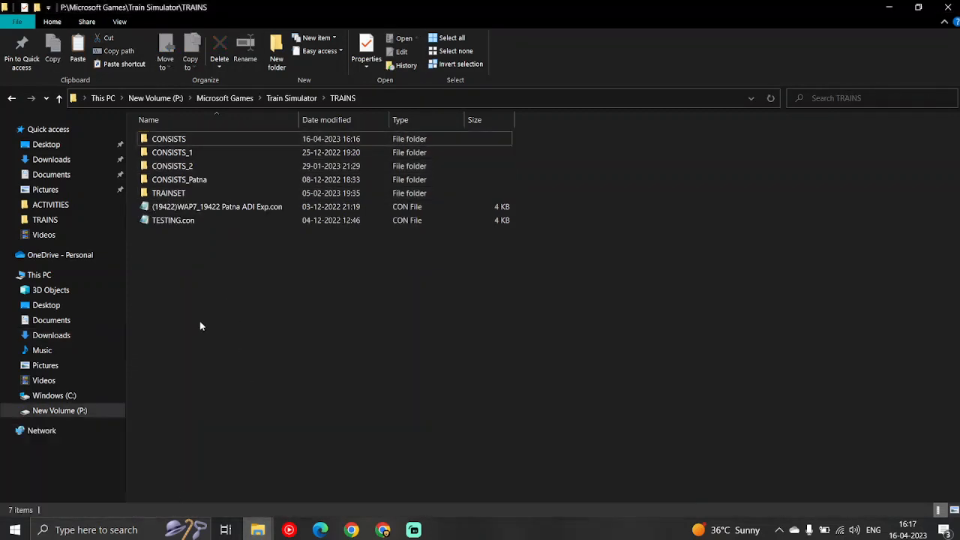
left_click(274, 98)
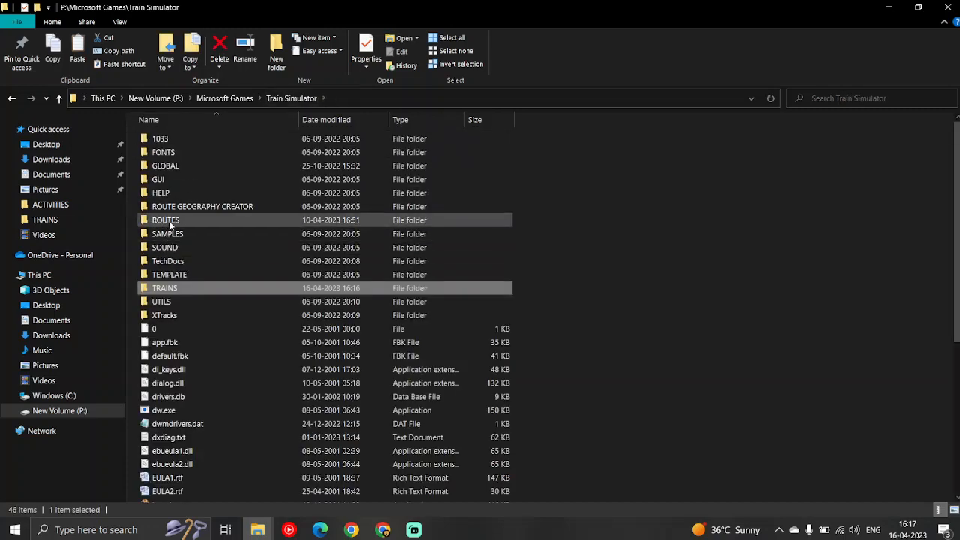
double_click(168, 220)
left_click(185, 155)
double_click(185, 155)
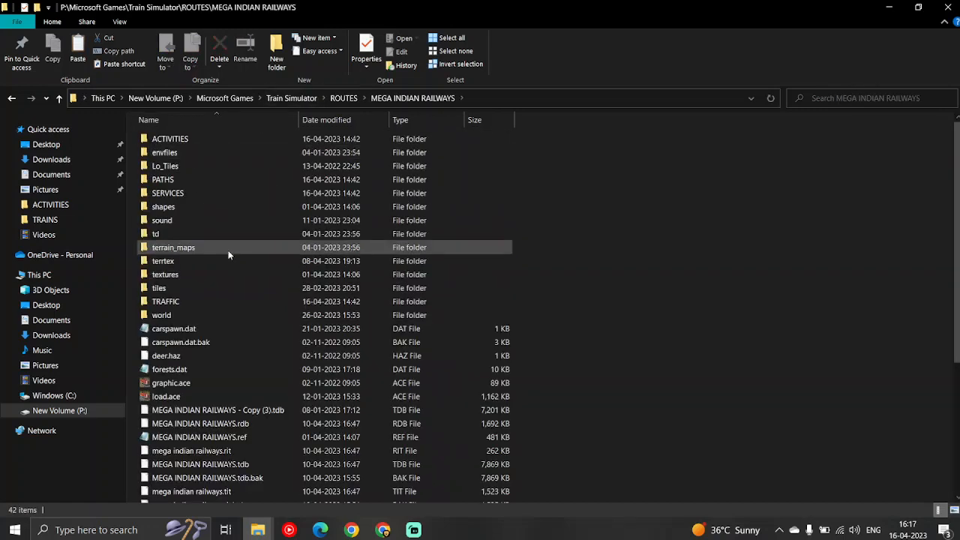
left_click(175, 147)
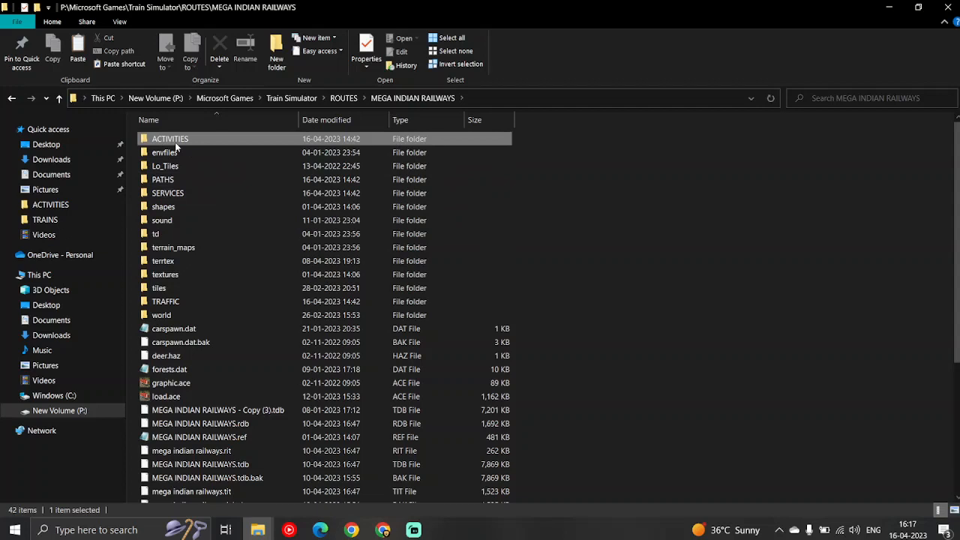
left_click(177, 193, "ctrl")
left_click(180, 181, "ctrl")
left_click(185, 303, "ctrl")
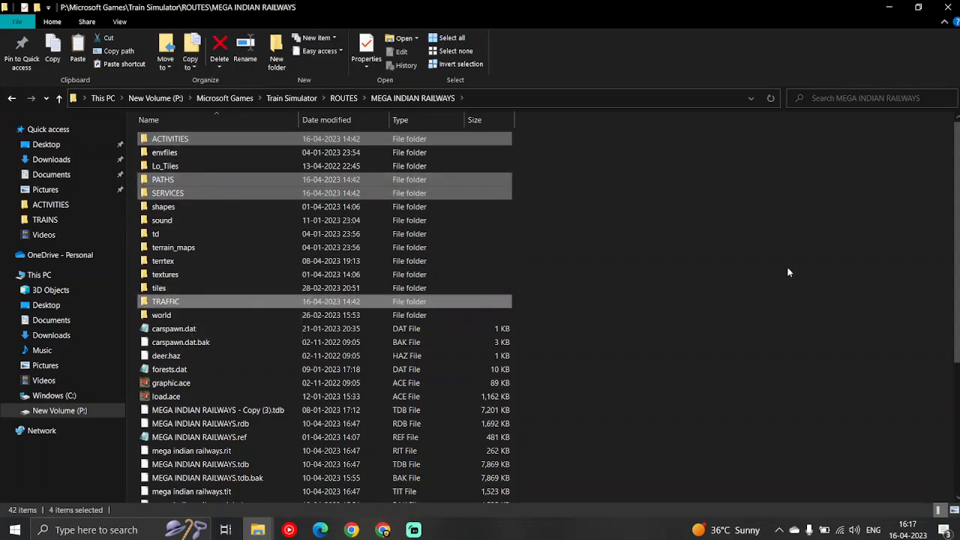
Replace the ACTIVITIES, PATHS, SERVICES and TRAFFIC folders in MEGA INDIAN RAILWAYS with the copied ones from the 12925 pacshim express rescue folder
key("Delete")
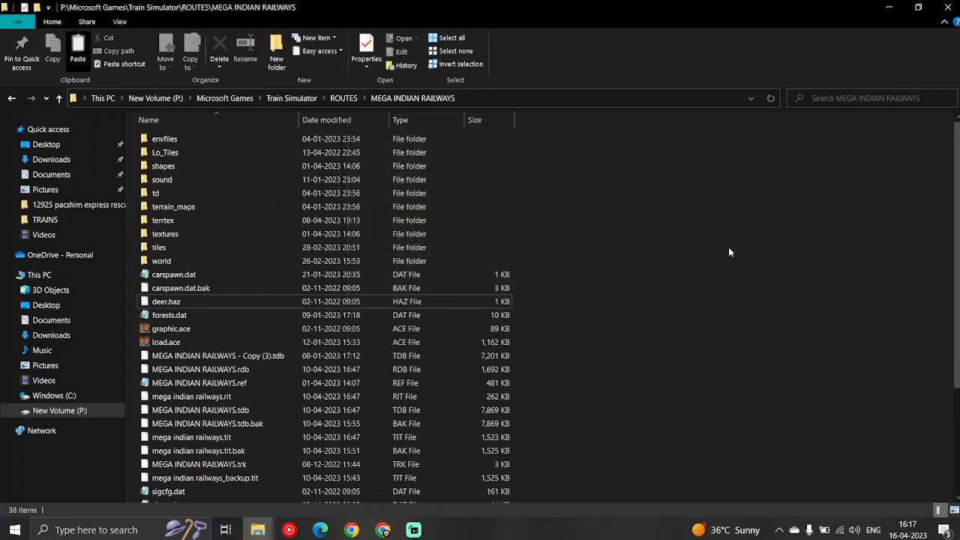
key("ctrl+z")
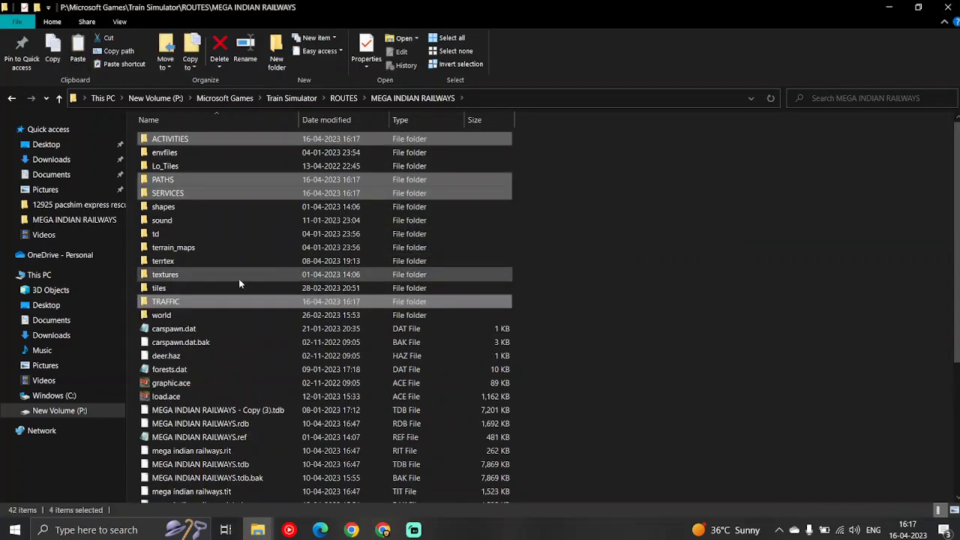
left_click(643, 240)
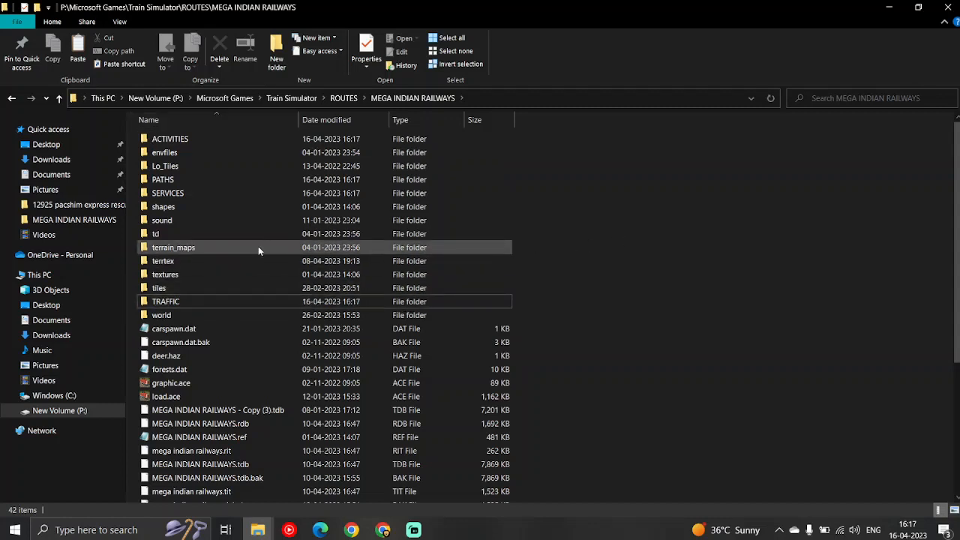
double_click(194, 137)
left_click(418, 101)
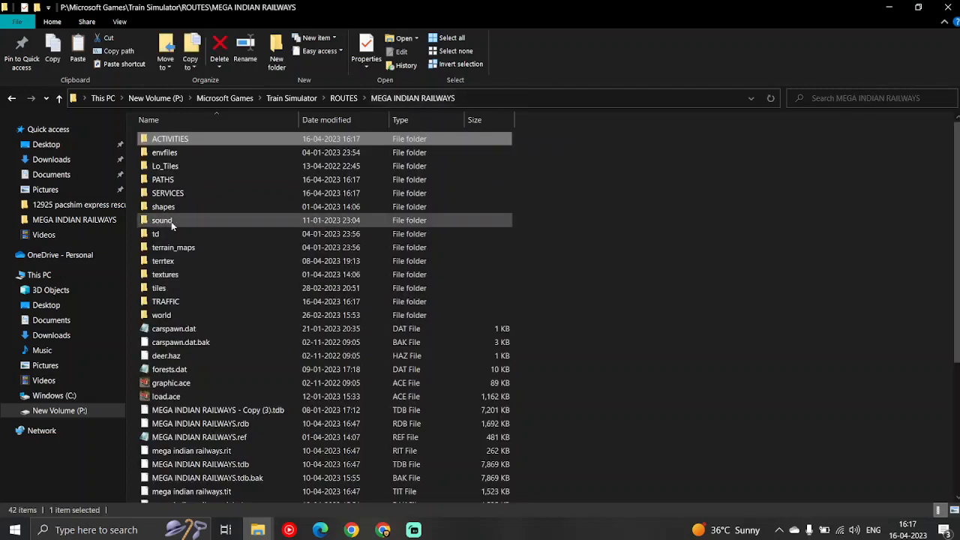
Run consist_replacer.exe from P:\MIR\Tool\output_1\consist_replacer as administrator and exit it once all consists are processed
left_click(259, 531)
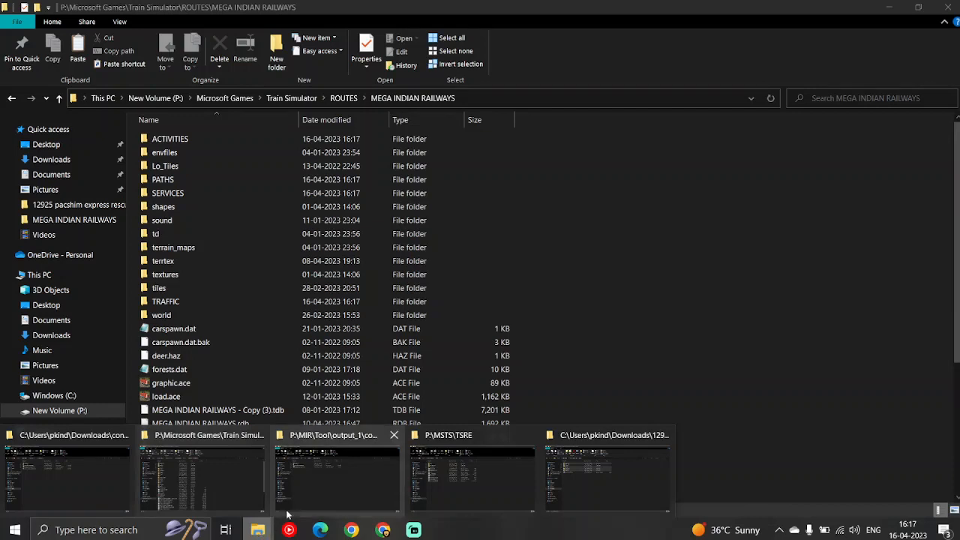
left_click(323, 487)
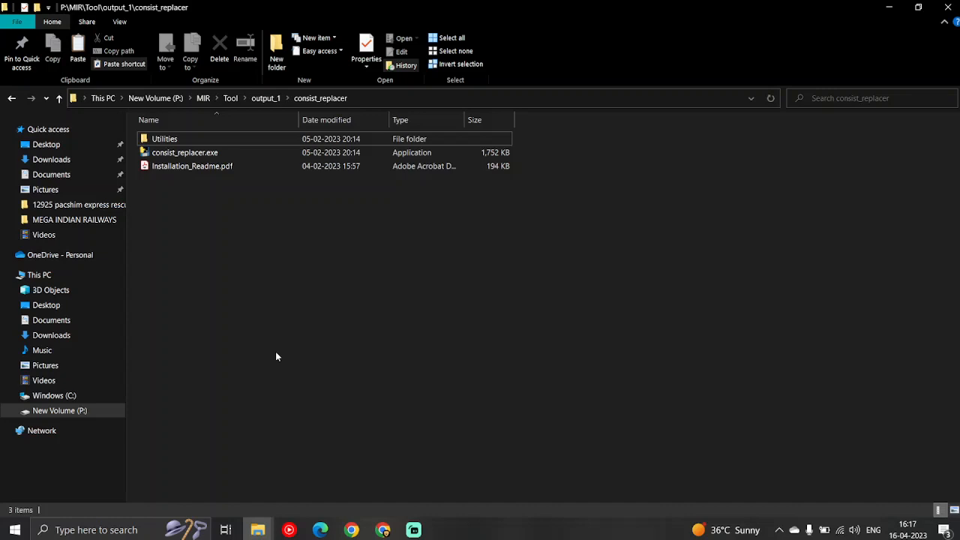
left_click(179, 158)
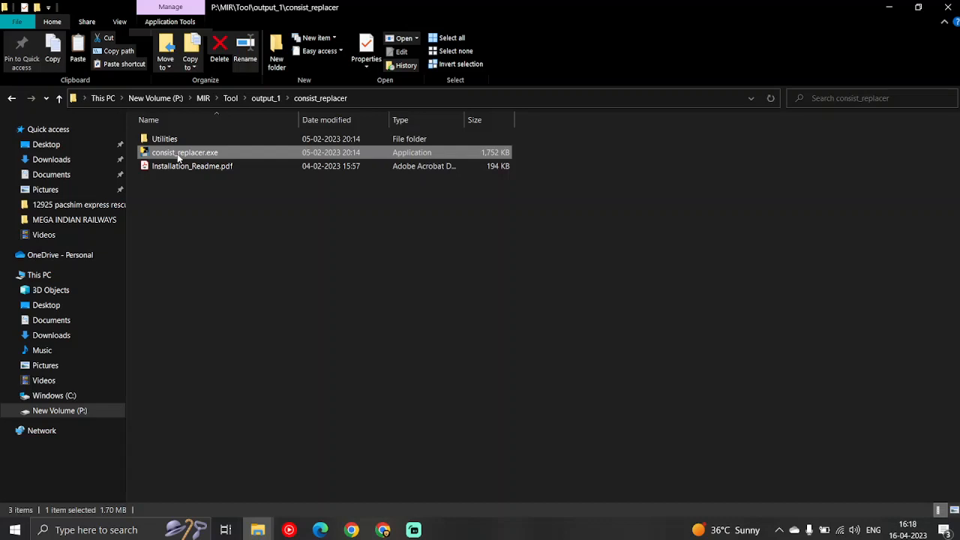
right_click(179, 157)
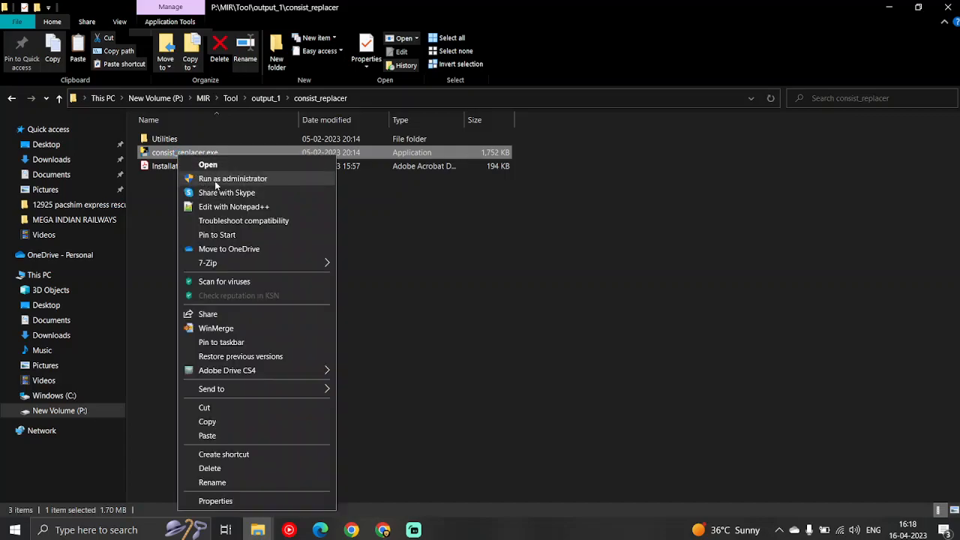
left_click(215, 180)
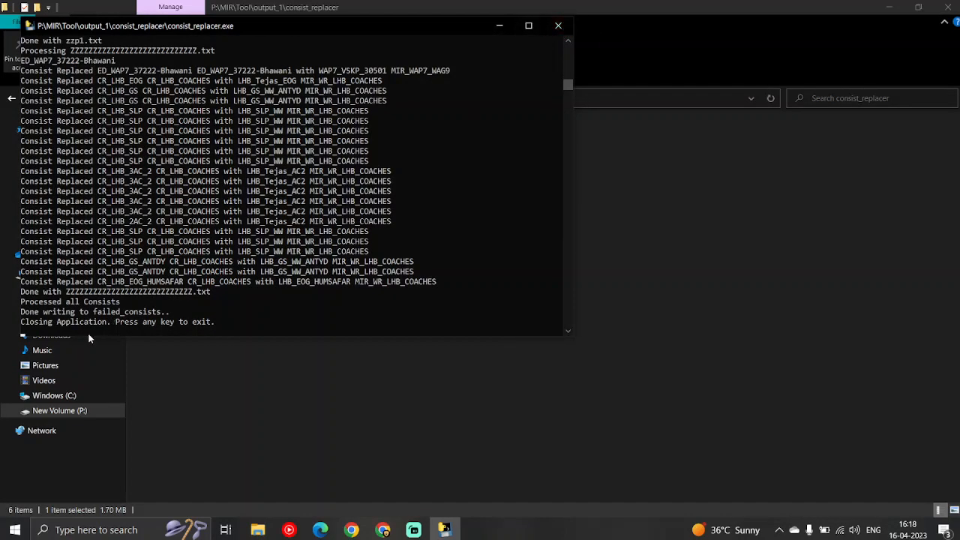
key("Return")
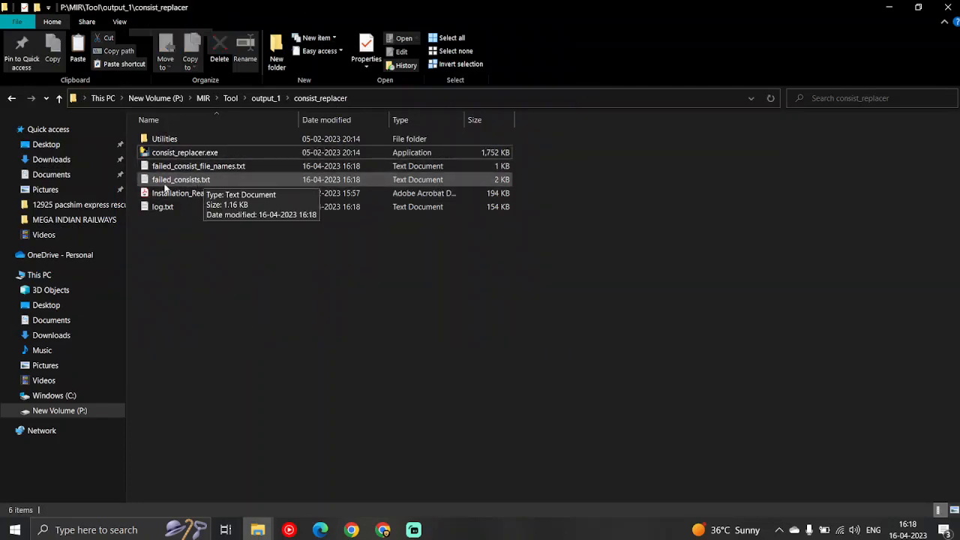
Read through the failed_consists.txt produced by the run in output_1\consist_replacer, then close it
left_click(202, 184)
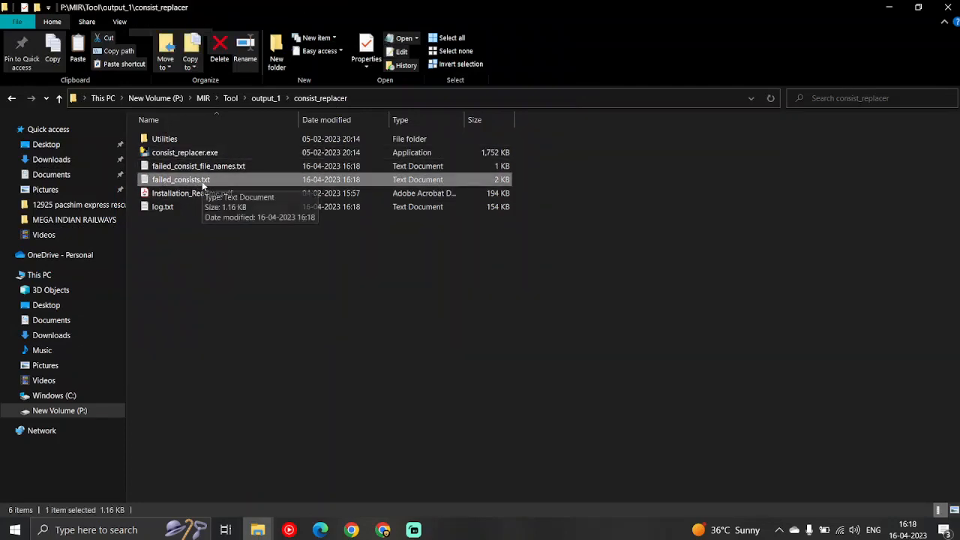
double_click(203, 184)
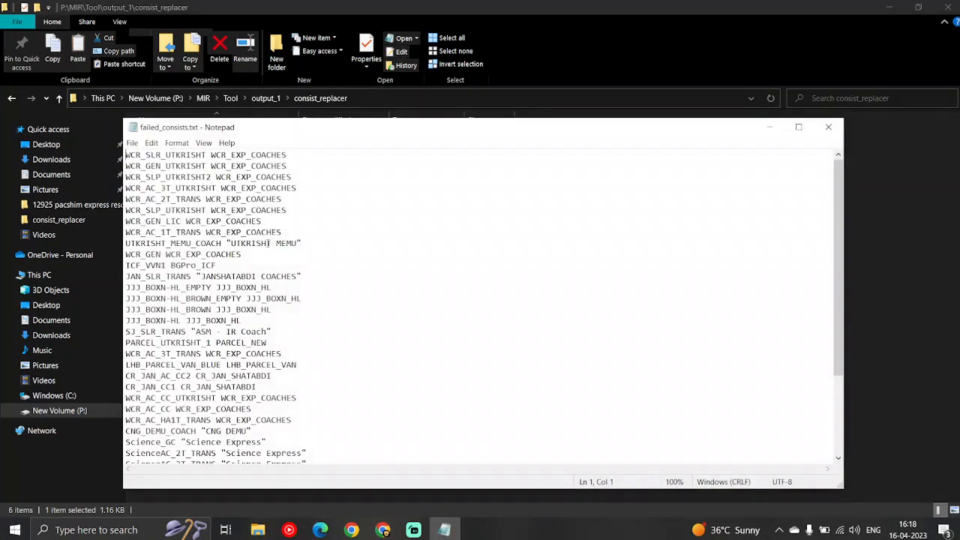
scroll(266, 246, "up", 4)
scroll(265, 246, "down", 4)
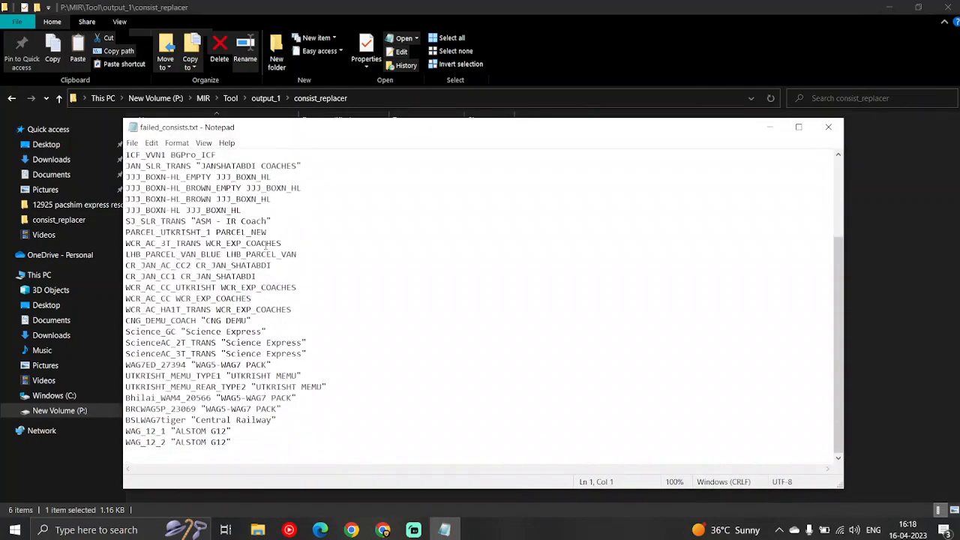
scroll(266, 246, "up", 4)
scroll(266, 246, "down", 3)
scroll(266, 246, "up", 2)
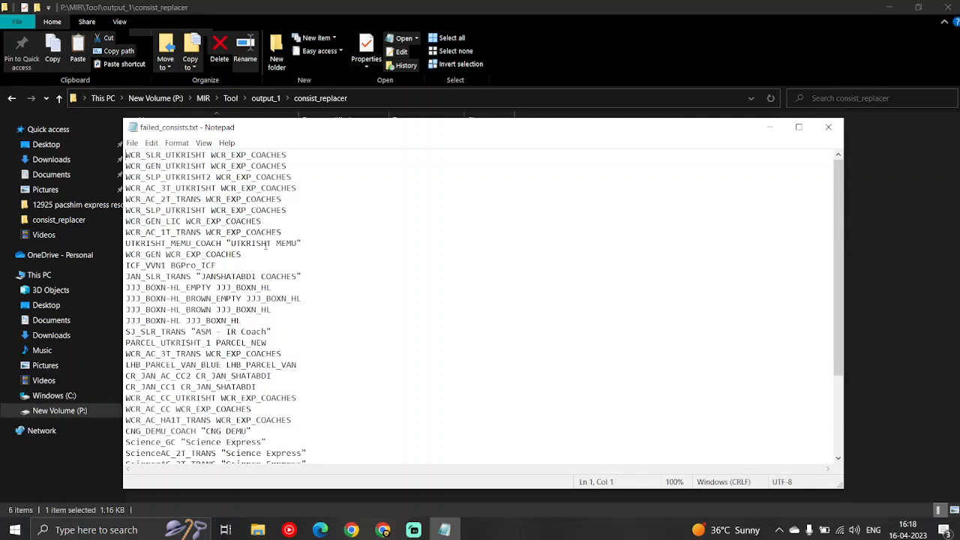
left_click(828, 128)
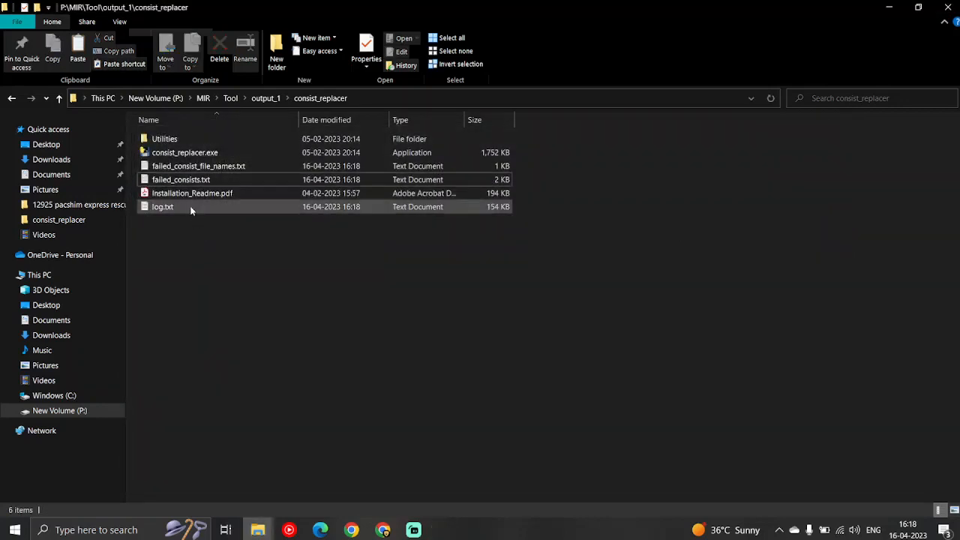
Reopen failed_consists.txt and examine the engine entries at its end, from Bhilai_WAM4_20566 to WAG_12_2, then close the file
double_click(184, 179)
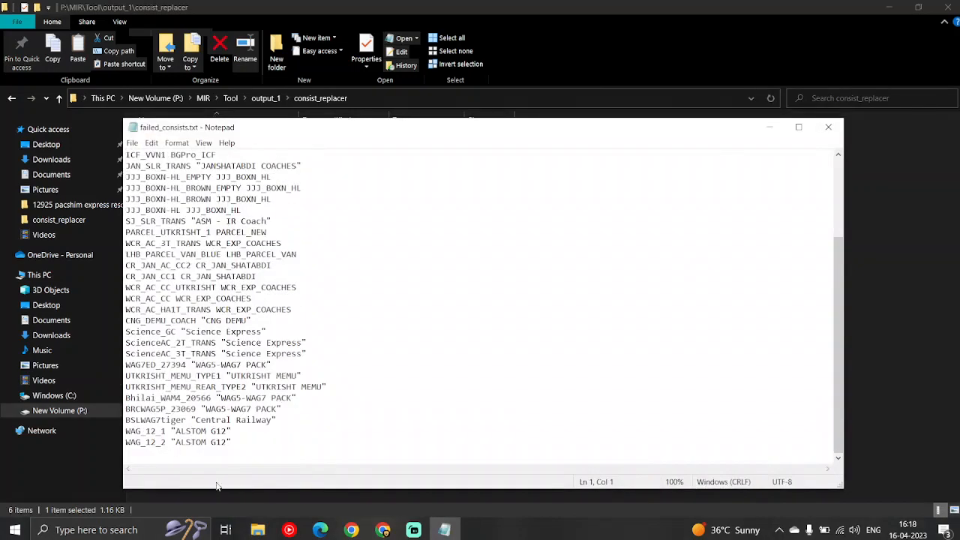
left_click_drag(233, 443, 118, 399)
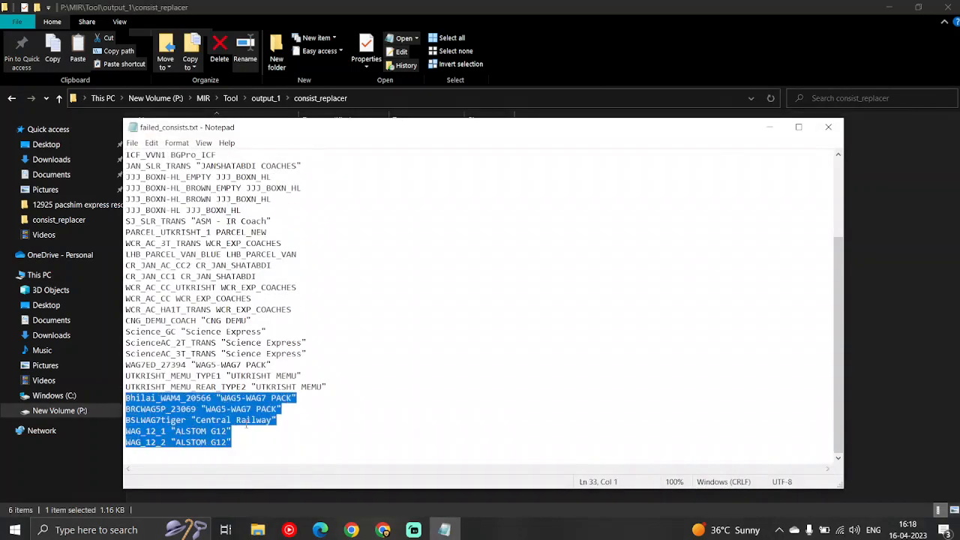
scroll(198, 396, "up", 2)
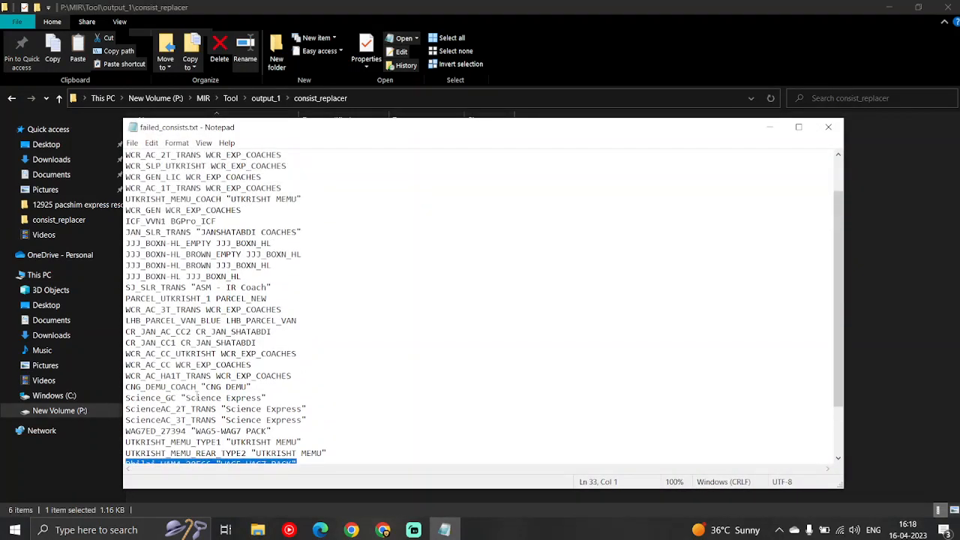
scroll(197, 396, "up", 1)
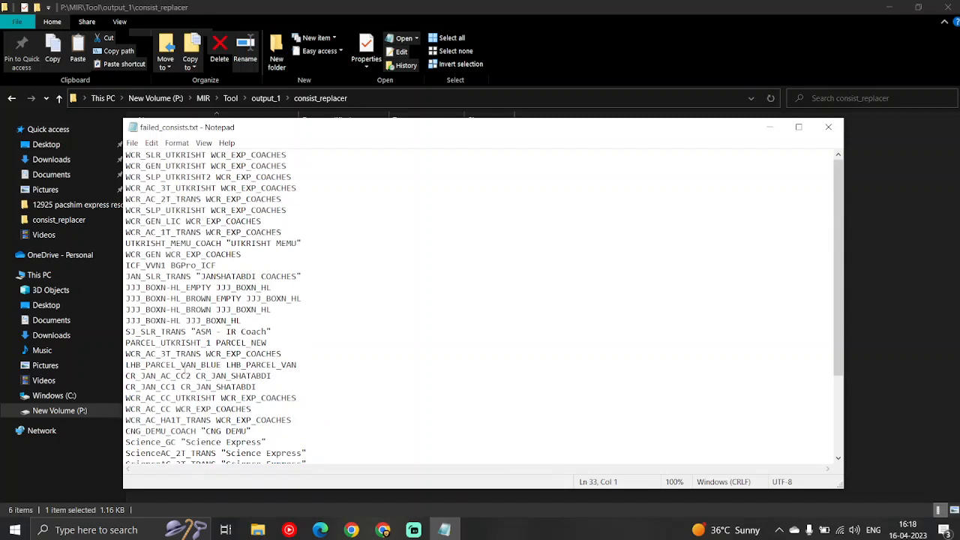
scroll(185, 376, "down", 2)
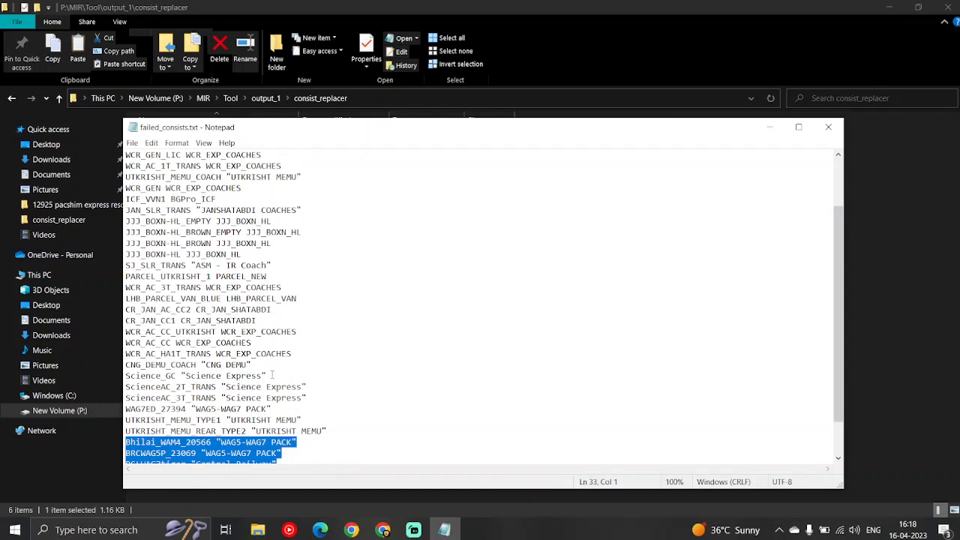
left_click(287, 420)
scroll(248, 428, "down", 2)
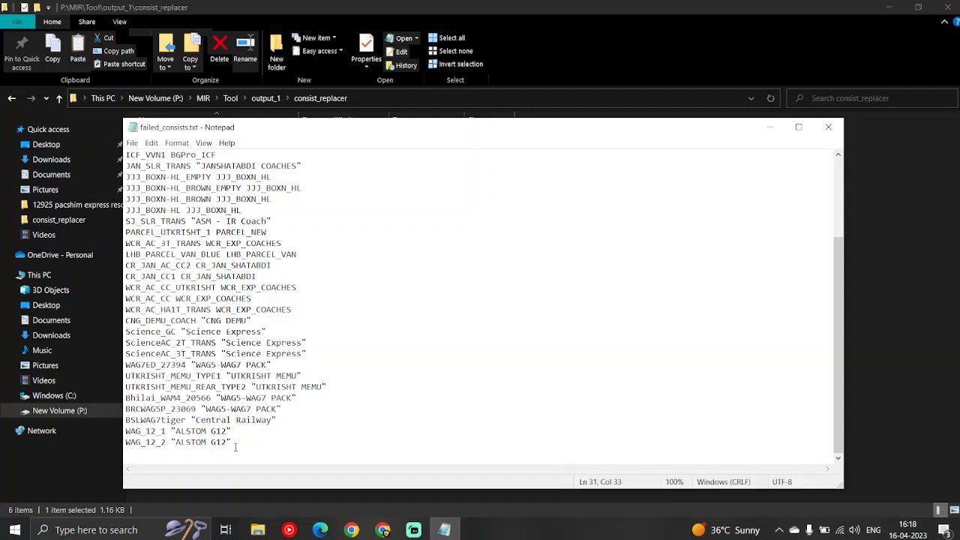
left_click_drag(235, 445, 118, 398)
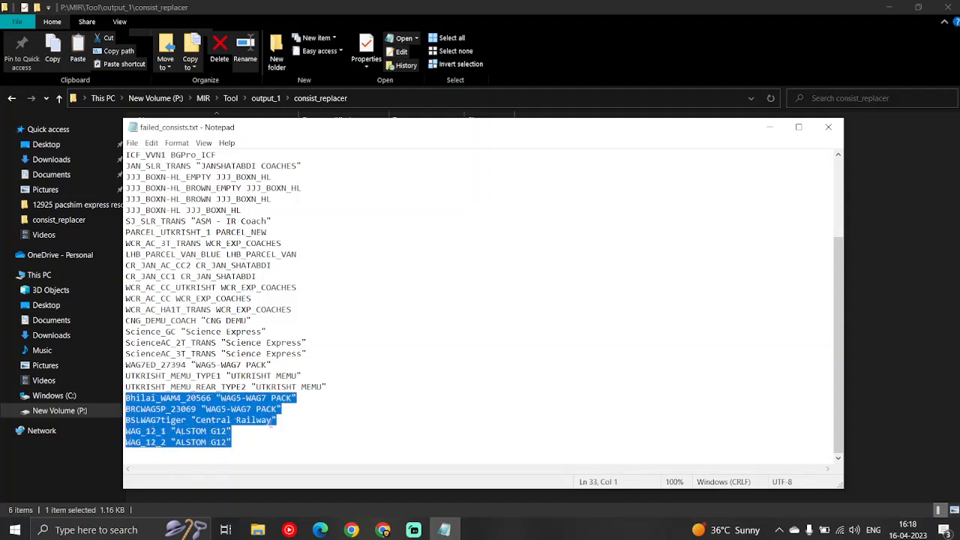
left_click(349, 295)
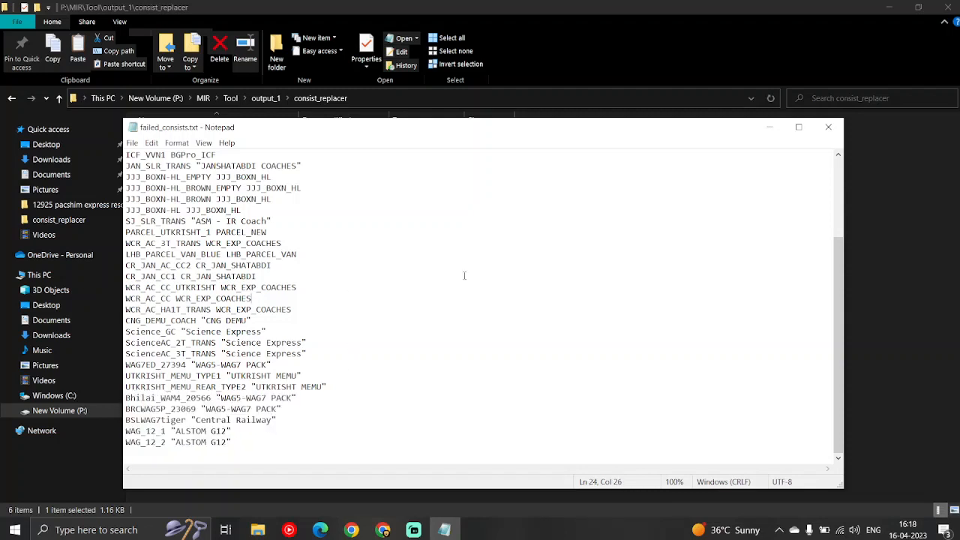
left_click(828, 127)
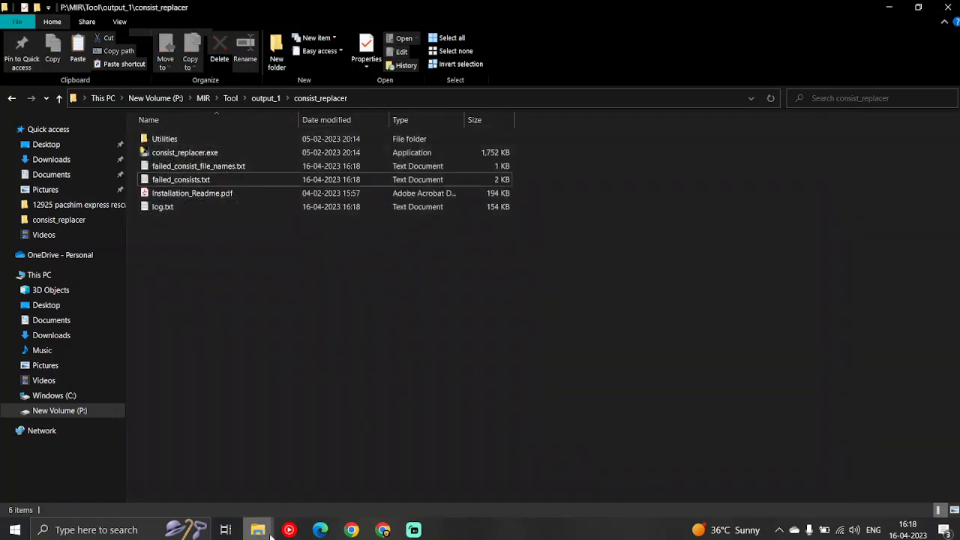
Check the default_engine_type and default_freight_type lines of config.yaml in Notepad, from the Utilities folder of consist_replacer in Downloads
mouse_move(268, 534)
left_click(65, 469)
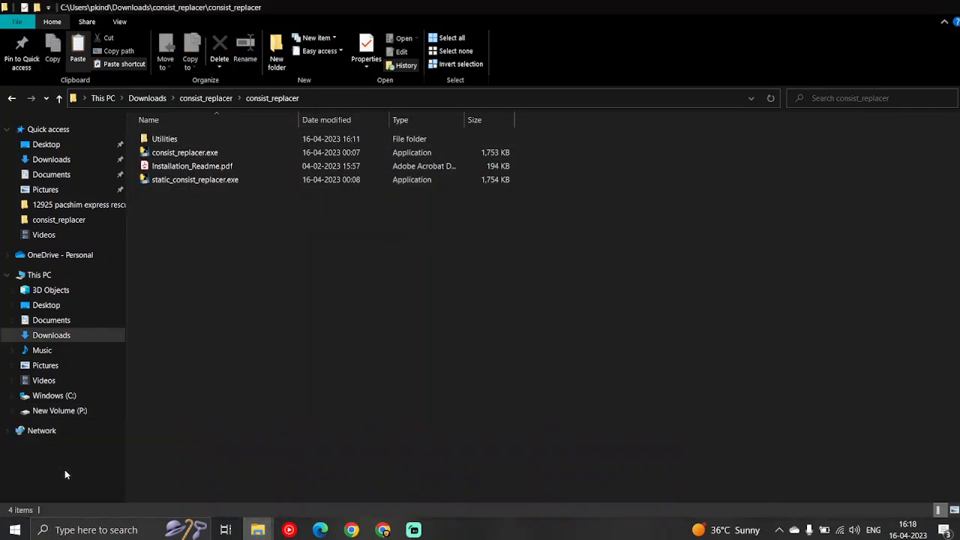
left_click(172, 140)
double_click(172, 140)
double_click(177, 141)
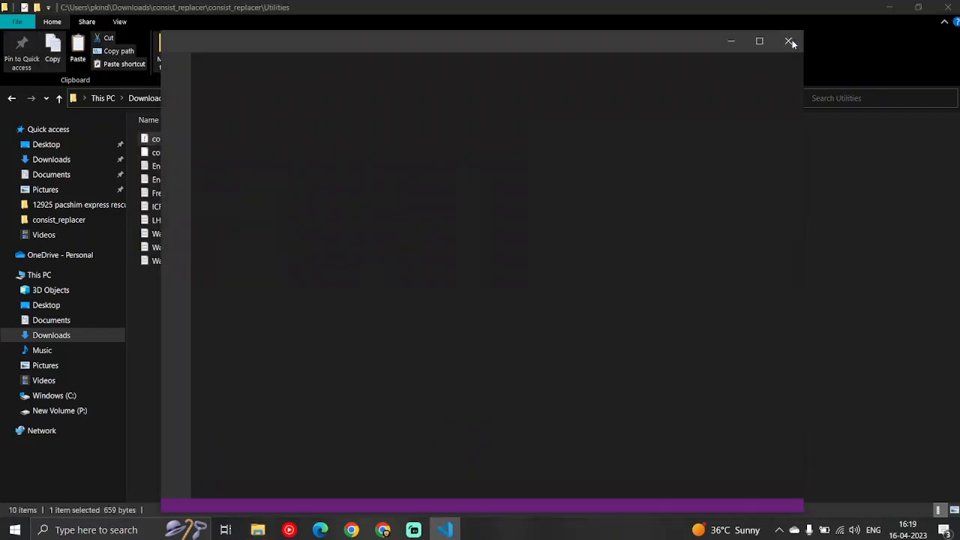
key("alt+F4")
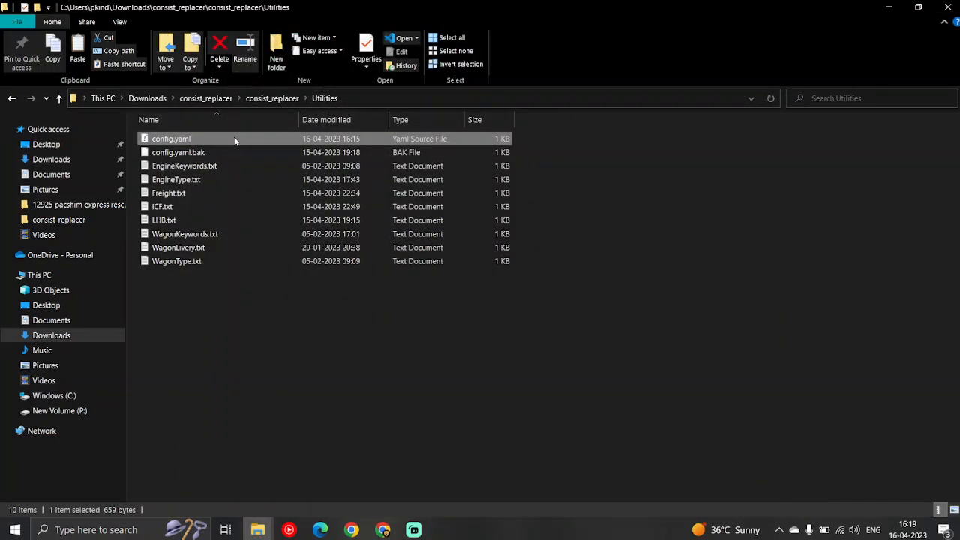
right_click(234, 136)
mouse_move(337, 269)
left_click(403, 273)
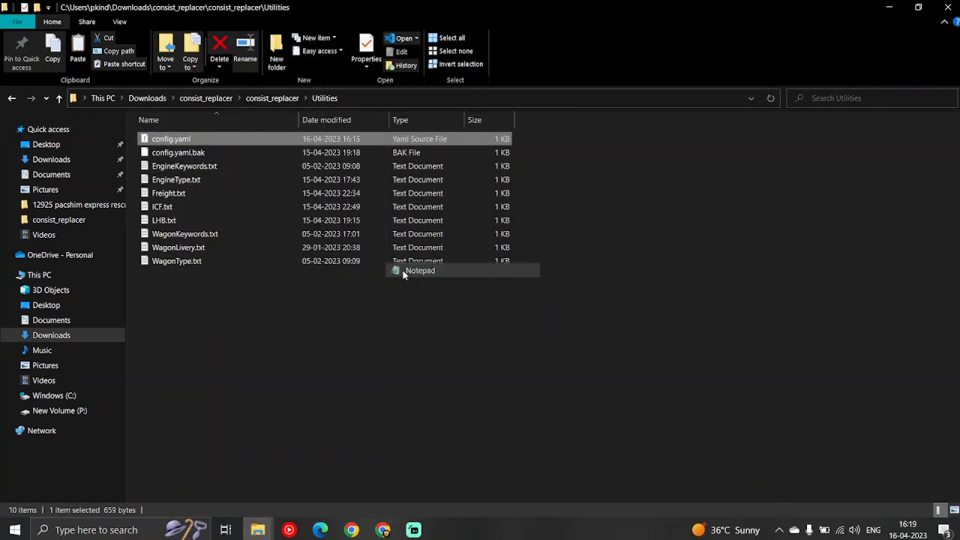
left_click_drag(270, 179, 102, 166)
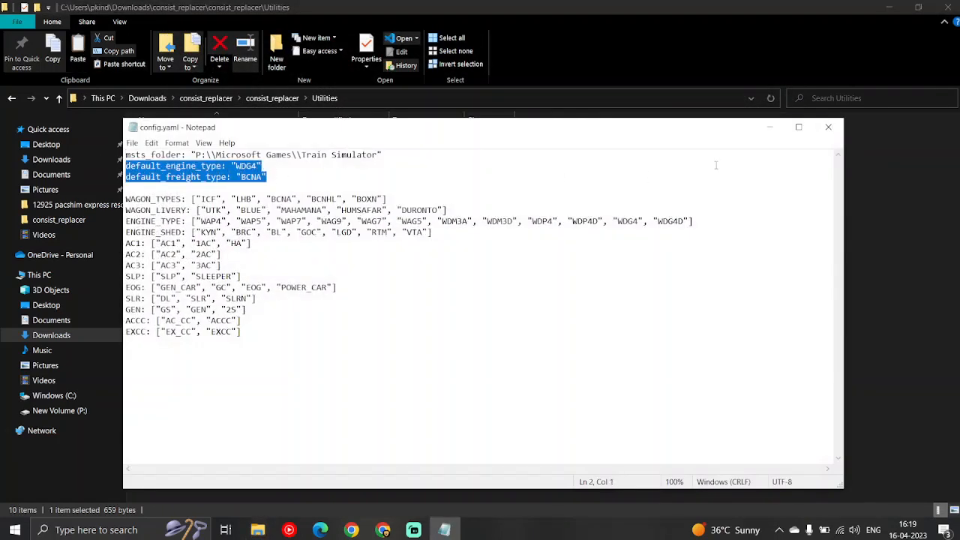
left_click(820, 131)
Run consist_replacer.exe from the Downloads consist_replacer folder, review its output and close it after processing
left_click(274, 98)
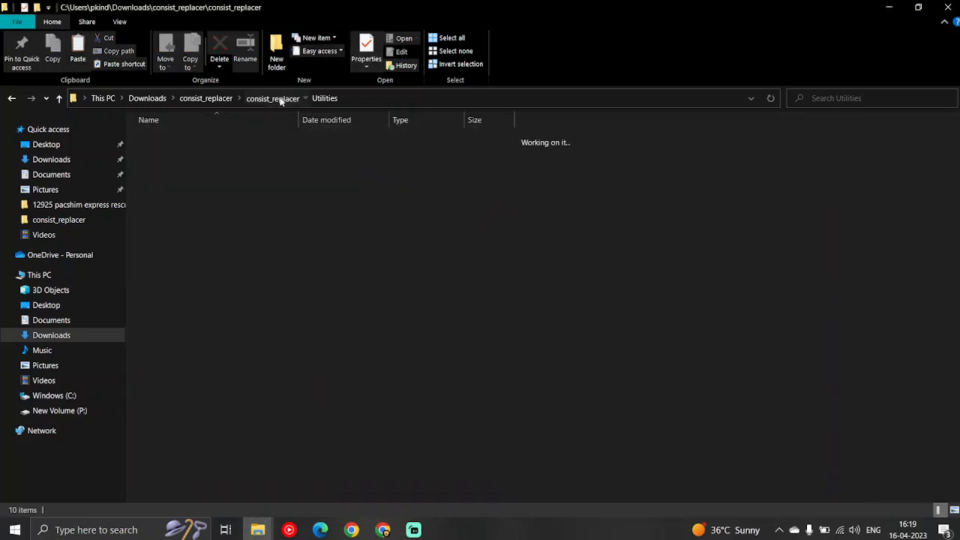
right_click(178, 153)
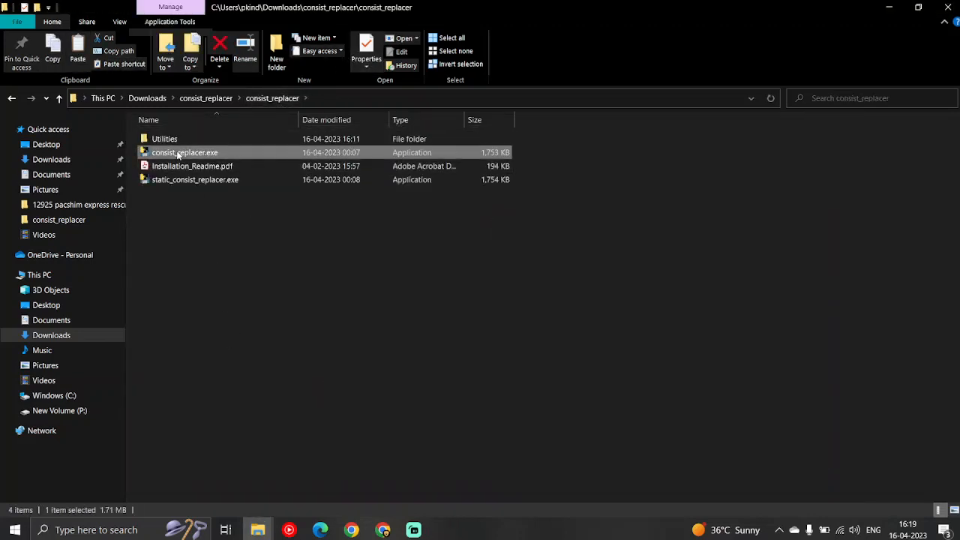
left_click(203, 168)
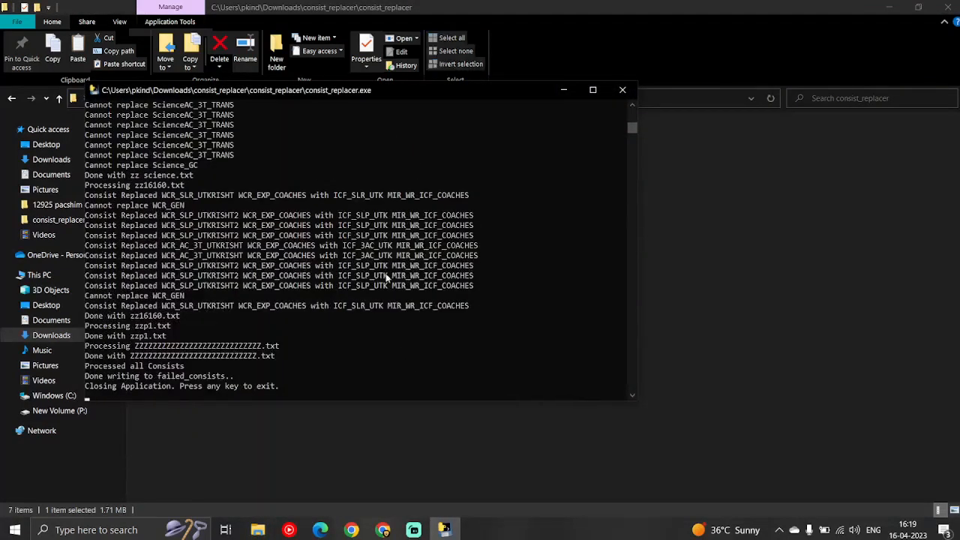
scroll(373, 293, "up", 15)
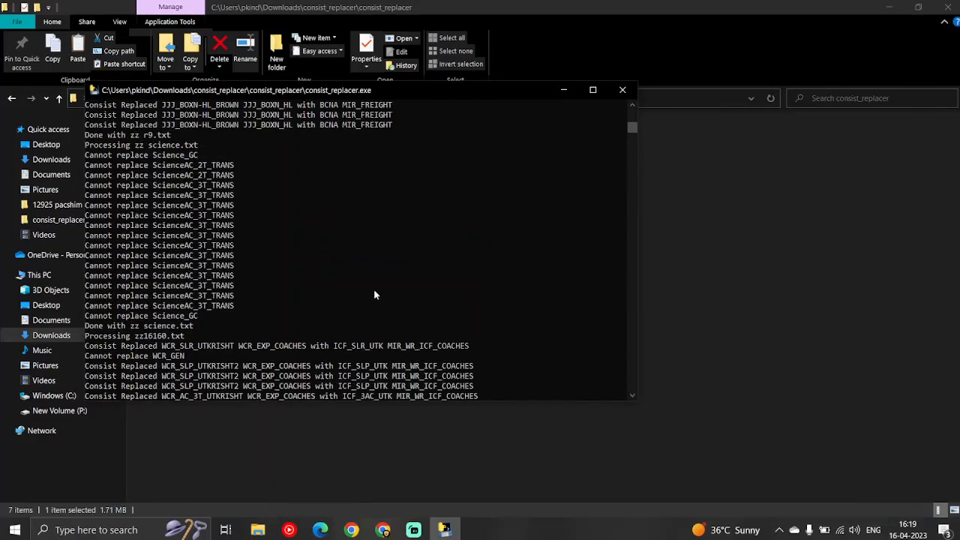
left_click(634, 93)
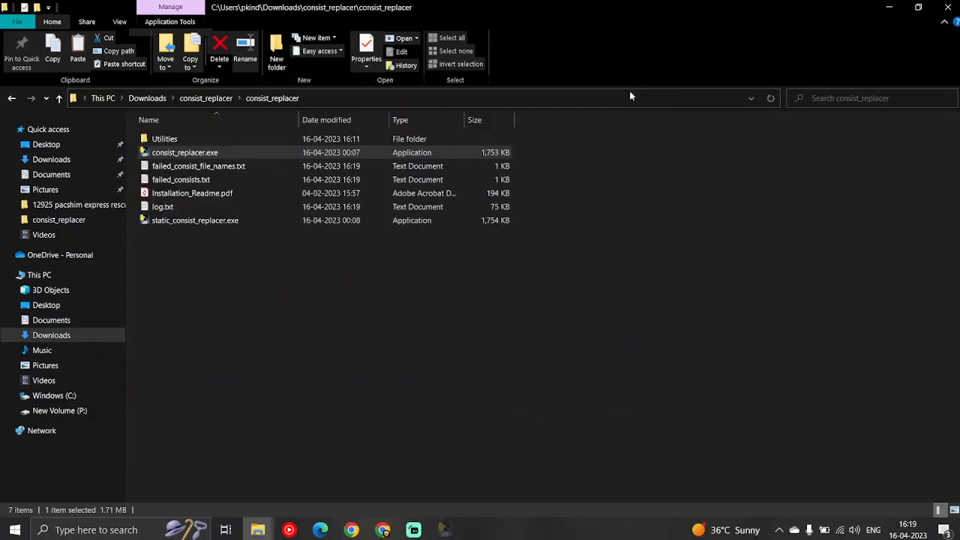
Open failed_consists.txt from the Downloads consist_replacer folder and review its complete list of failed wagons
left_click(190, 182)
double_click(190, 182)
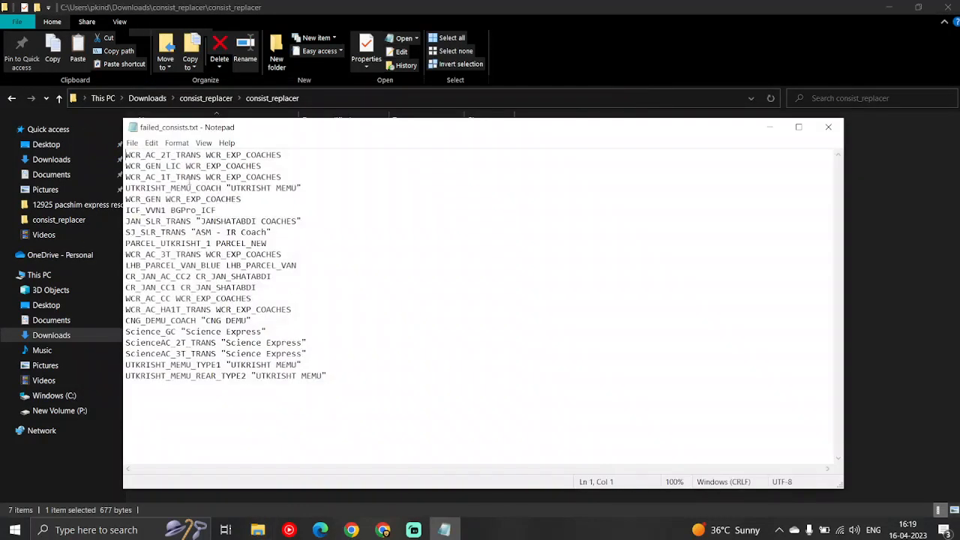
left_click_drag(347, 384, 113, 145)
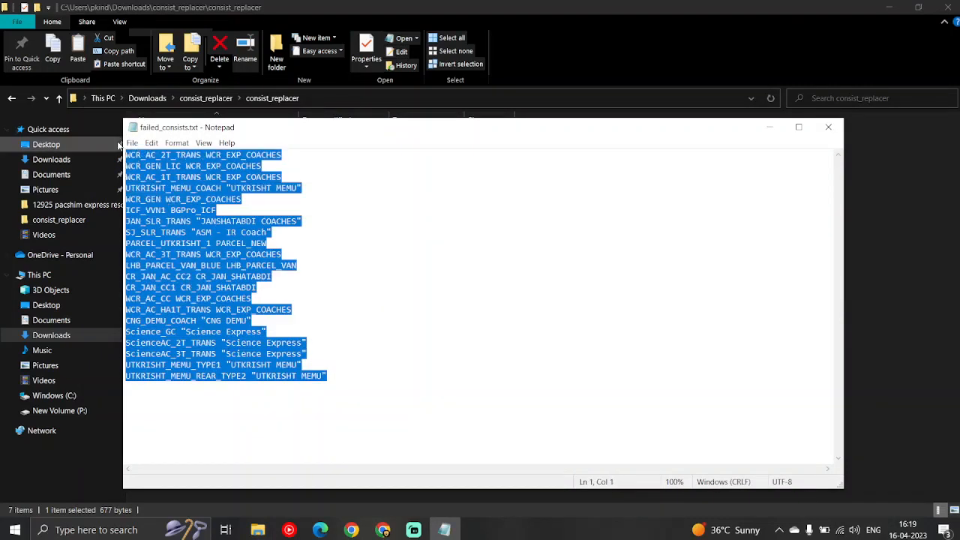
left_click(135, 401)
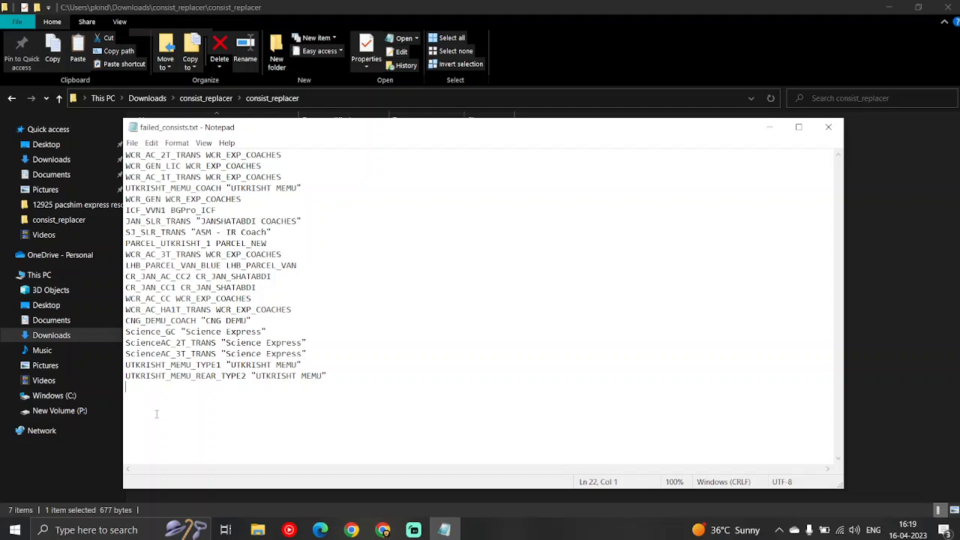
Examine the three Science Express entries in failed_consists.txt, single out their shared prefix Science, and close the file
left_click(182, 342)
left_click(177, 355)
left_click_drag(299, 359, 126, 343)
left_click(242, 353)
left_click_drag(311, 354, 126, 332)
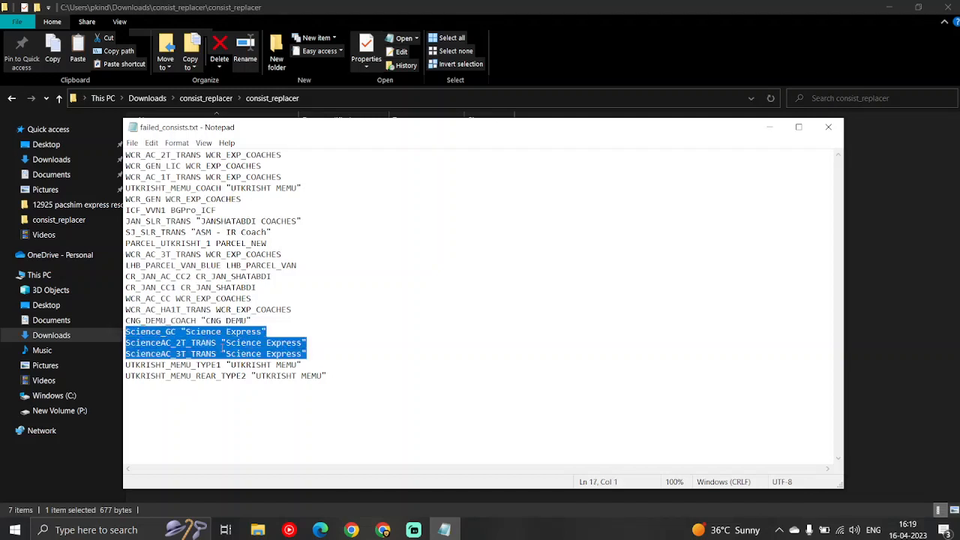
left_click(241, 345)
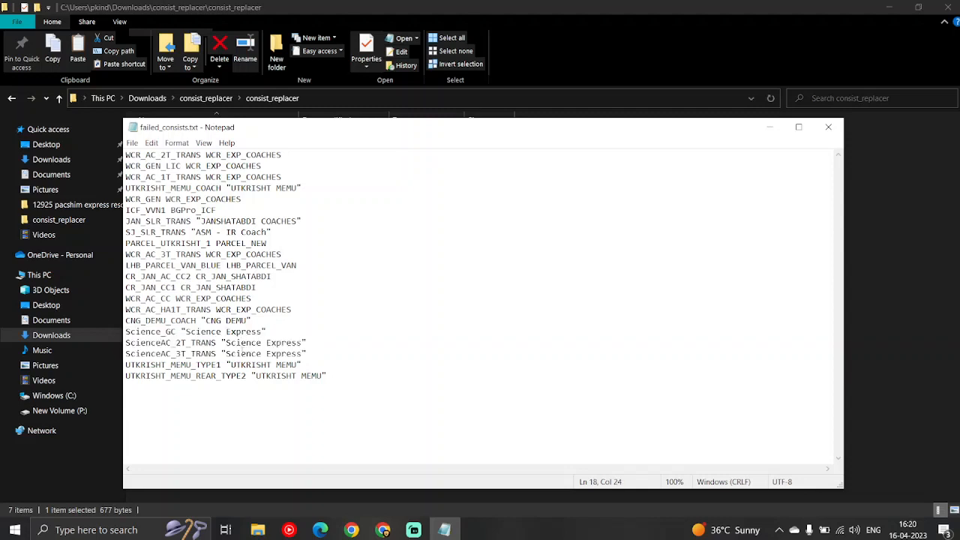
left_click(182, 354)
left_click_drag(162, 343, 125, 343)
left_click(825, 129)
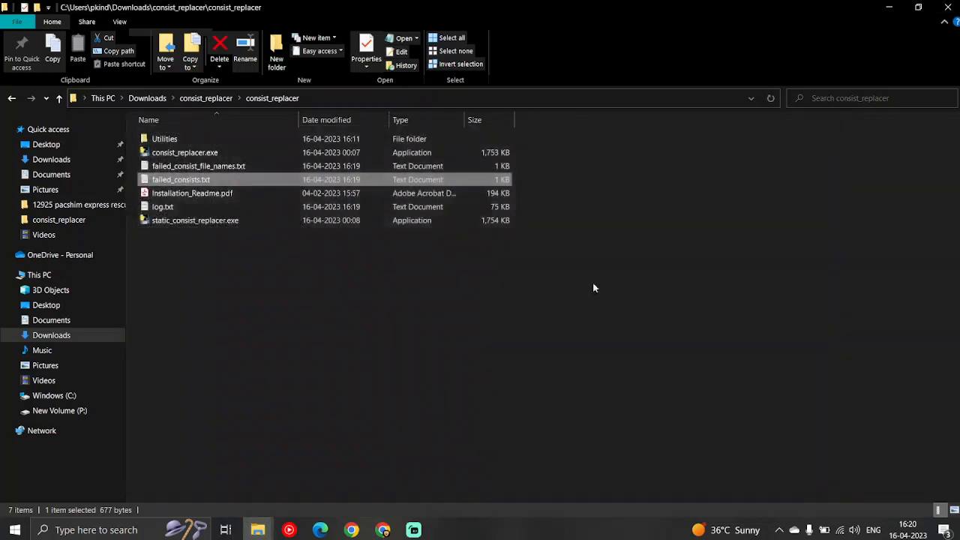
Add the keyword Science on a new line in ICF.txt in the Utilities folder, then save and close the file
double_click(184, 137)
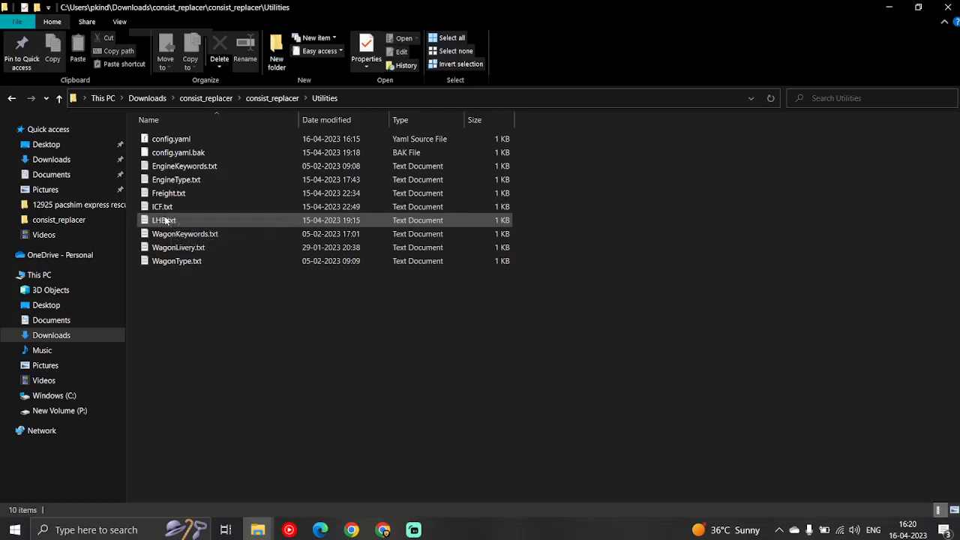
key("Up")
key("shift+Down")
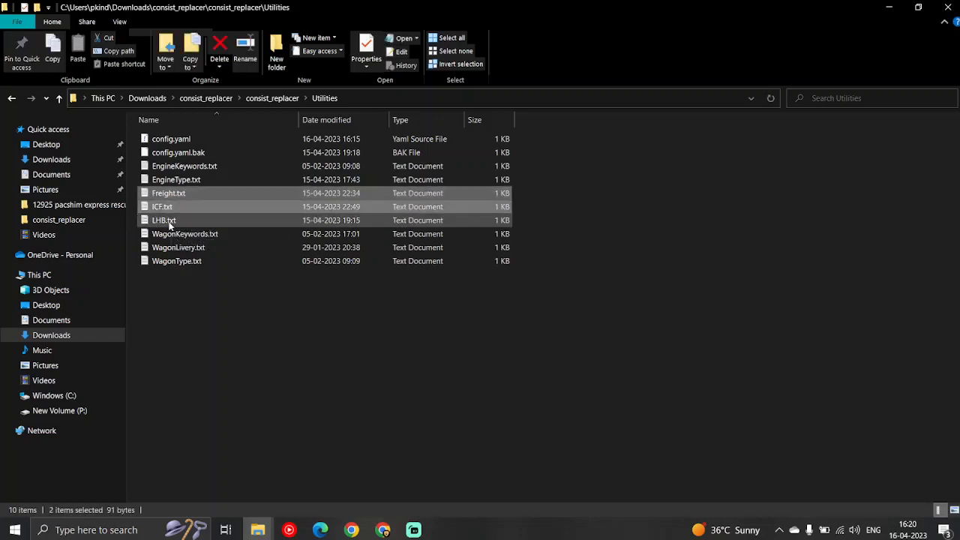
key("shift+Down")
left_click(184, 303)
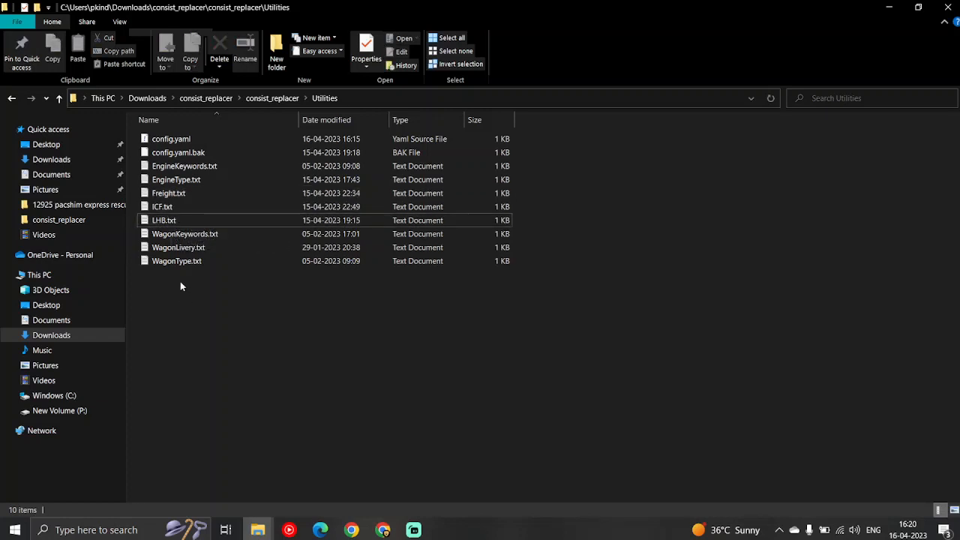
double_click(168, 210)
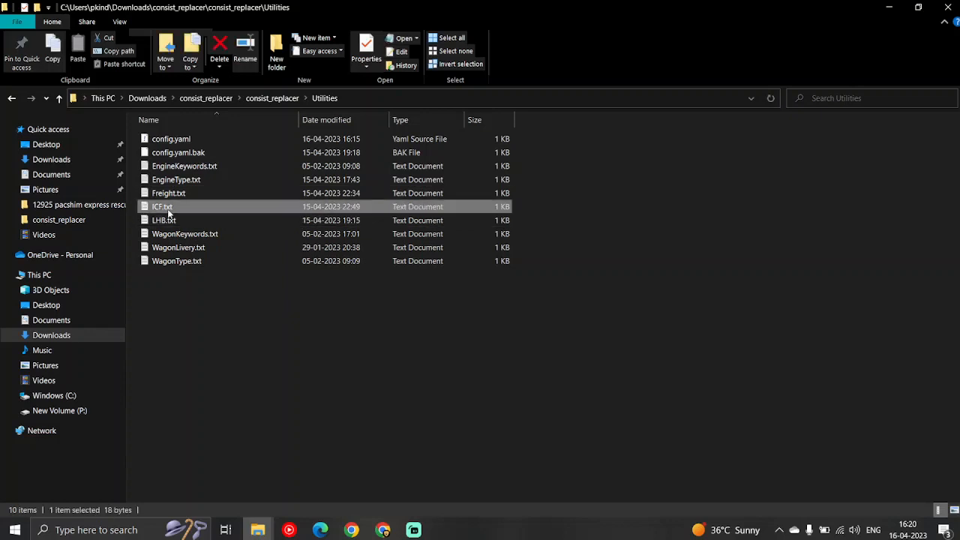
key("Return")
type("Science")
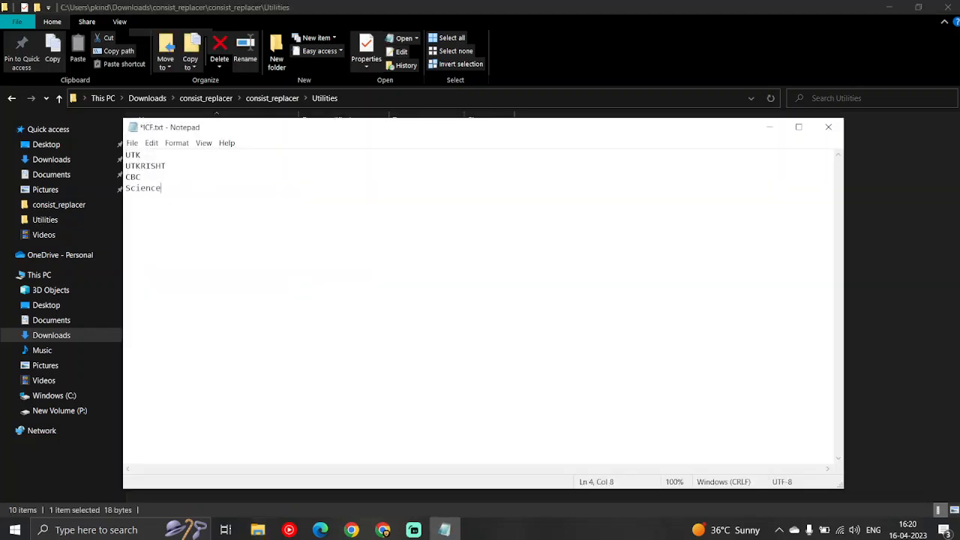
key("ctrl+s")
key("alt+F4")
Return to the consist_replacer folder, run consist_replacer.exe as administrator, and close it after processing
left_click(273, 99)
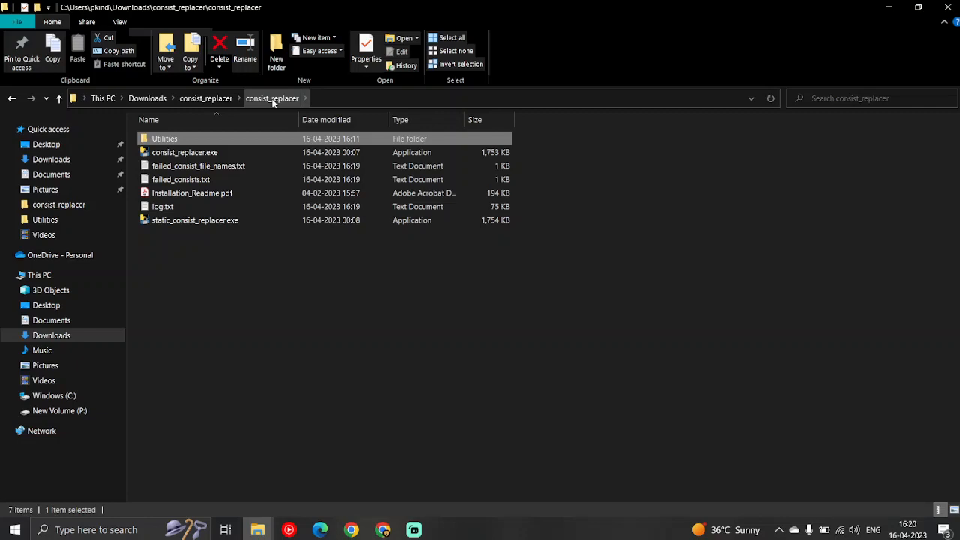
left_click(220, 273)
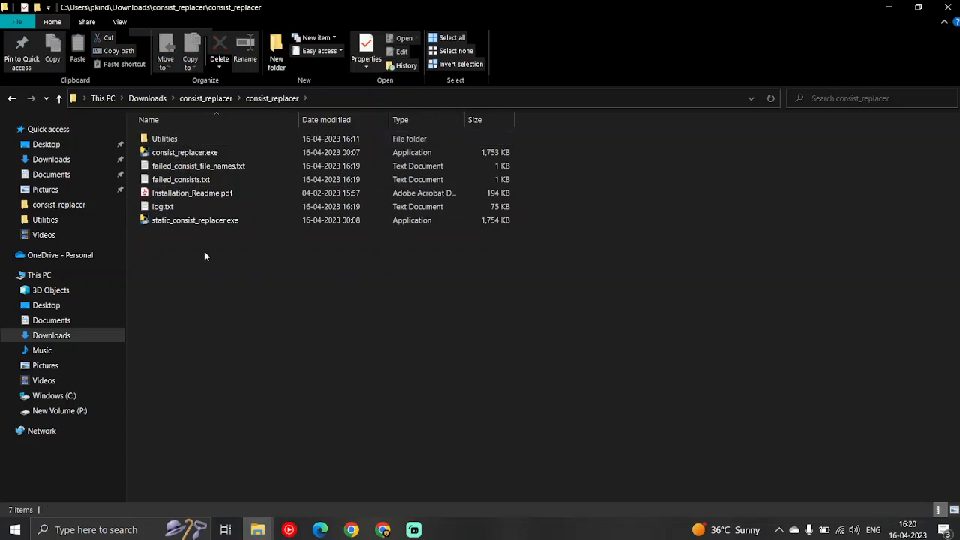
double_click(181, 150)
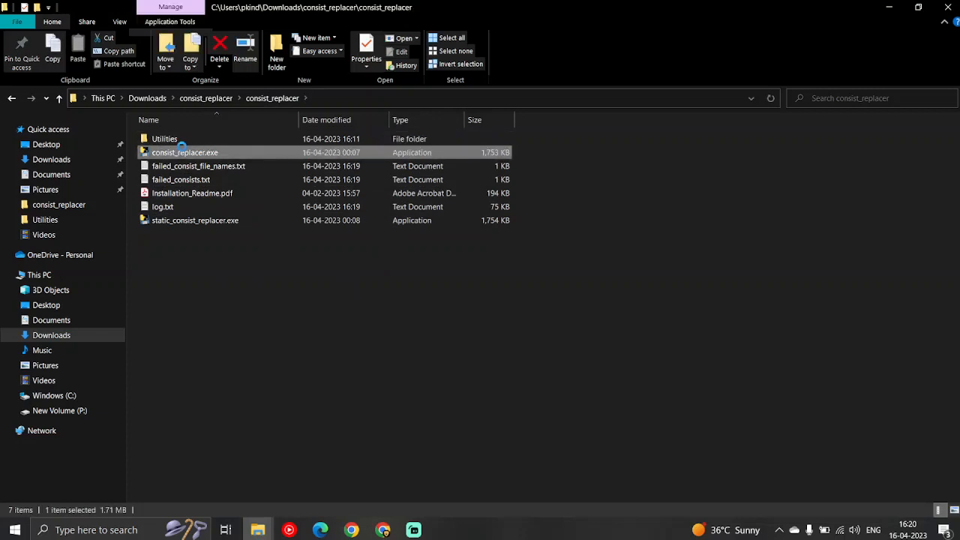
right_click(182, 148)
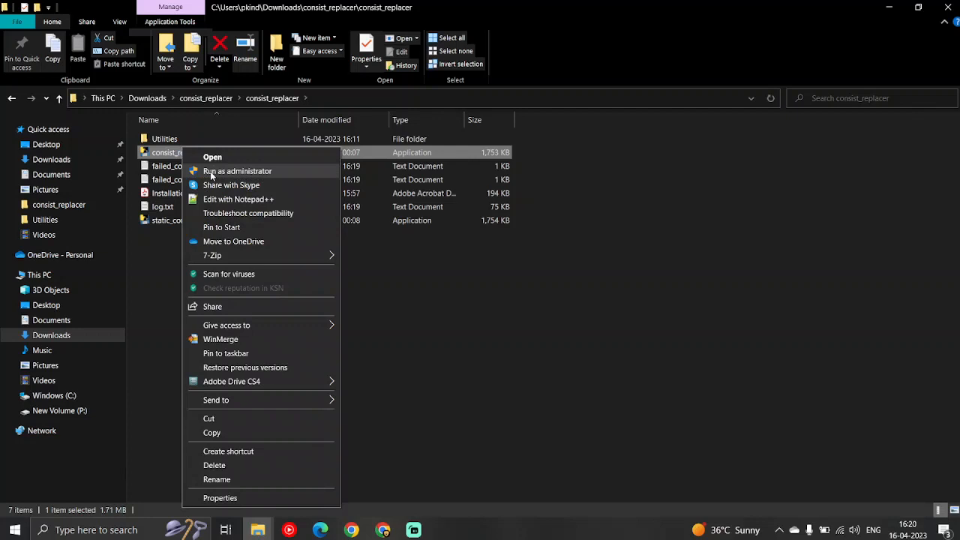
left_click(211, 173)
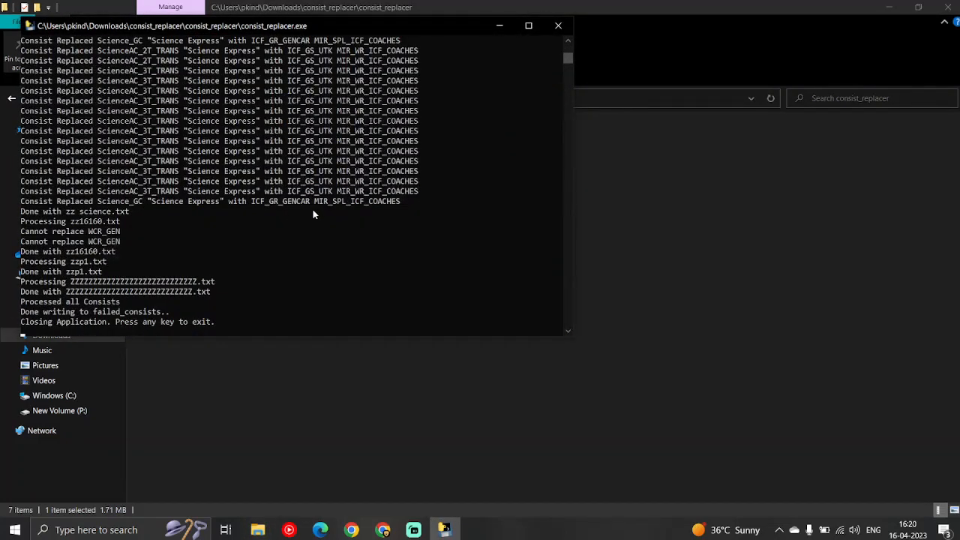
left_click(562, 27)
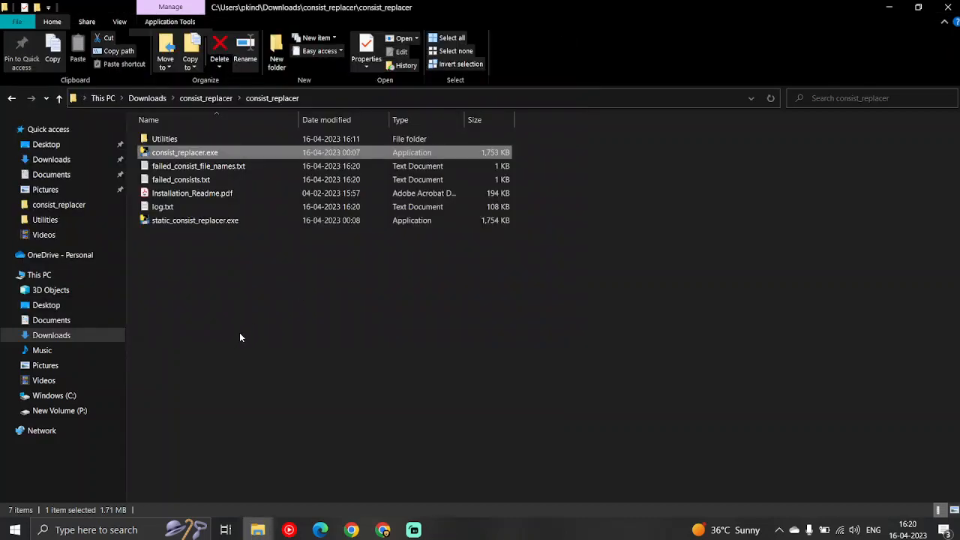
Check the regenerated failed_consists.txt, single out the prefix JAN in the JAN_SLR_TRANS entry, and close the file
double_click(226, 180)
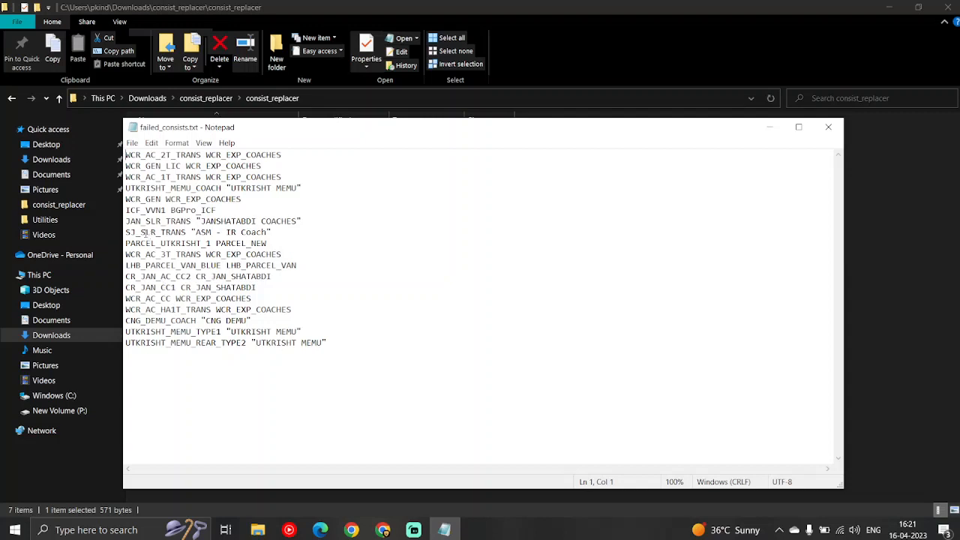
left_click_drag(141, 221, 125, 221)
left_click(830, 127)
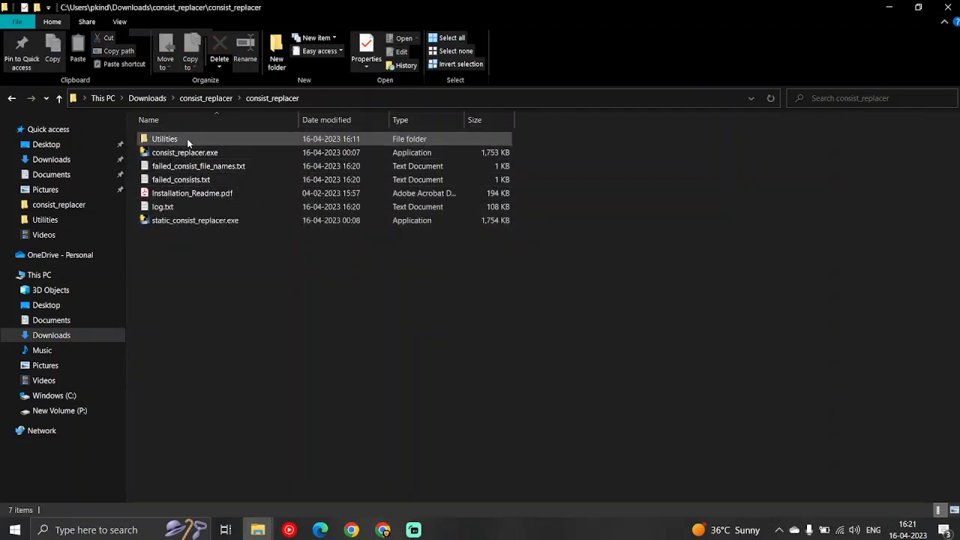
Add the keyword JAN below ANTYODAYA in LHB.txt in the Utilities folder, then save and close the file
double_click(188, 140)
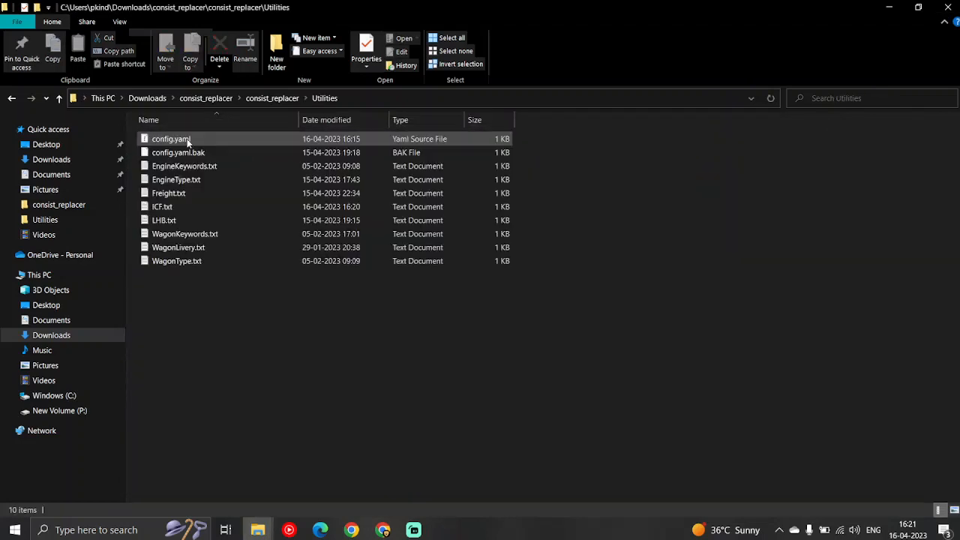
double_click(173, 220)
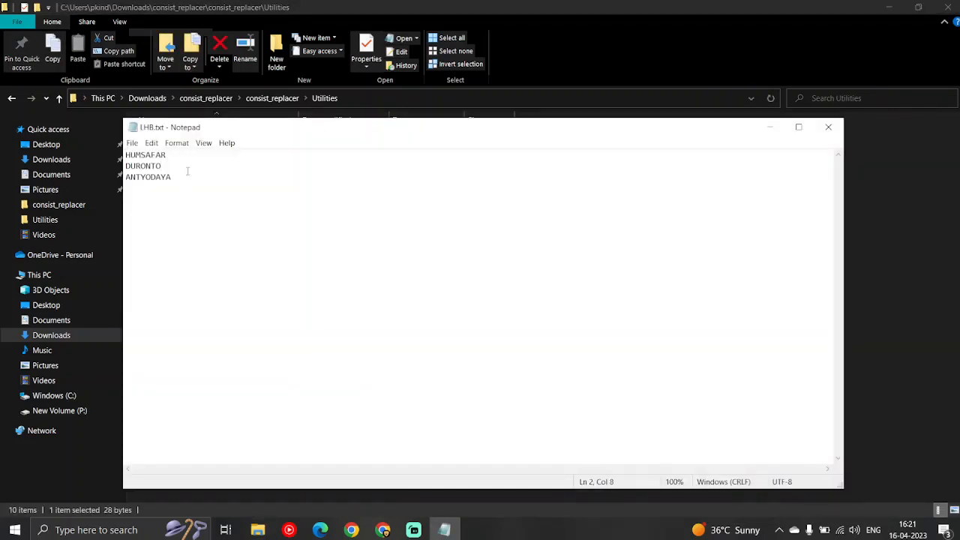
left_click(188, 174)
key("Return")
type("JAN")
key("ctrl+s")
left_click(829, 127)
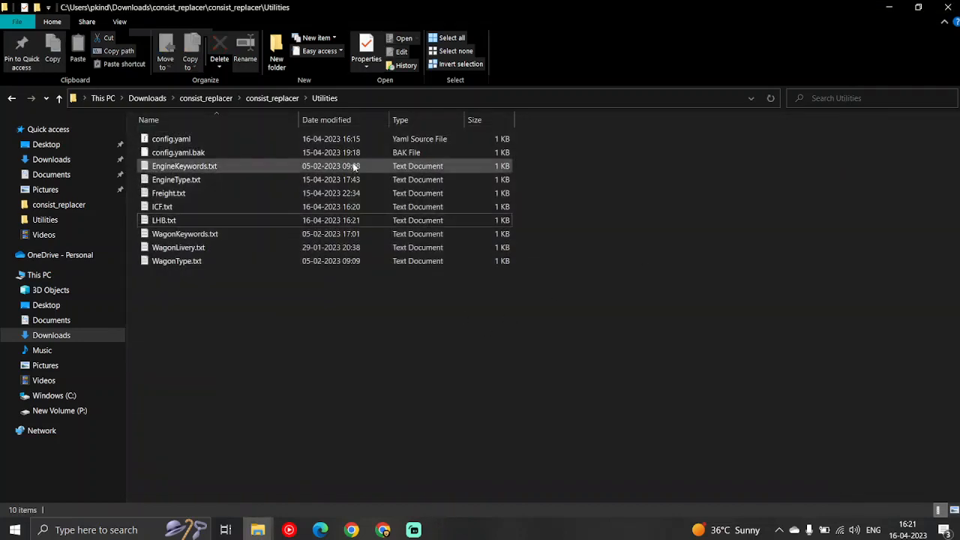
Run consist_replacer.exe as administrator again, close it after processing, and check the updated failed_consists.txt
left_click(272, 98)
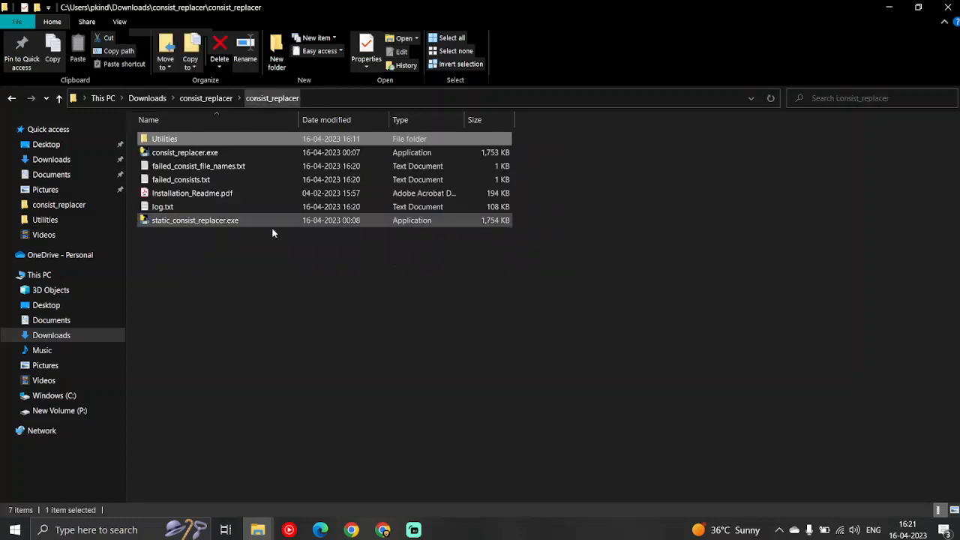
left_click(207, 156)
right_click(205, 154)
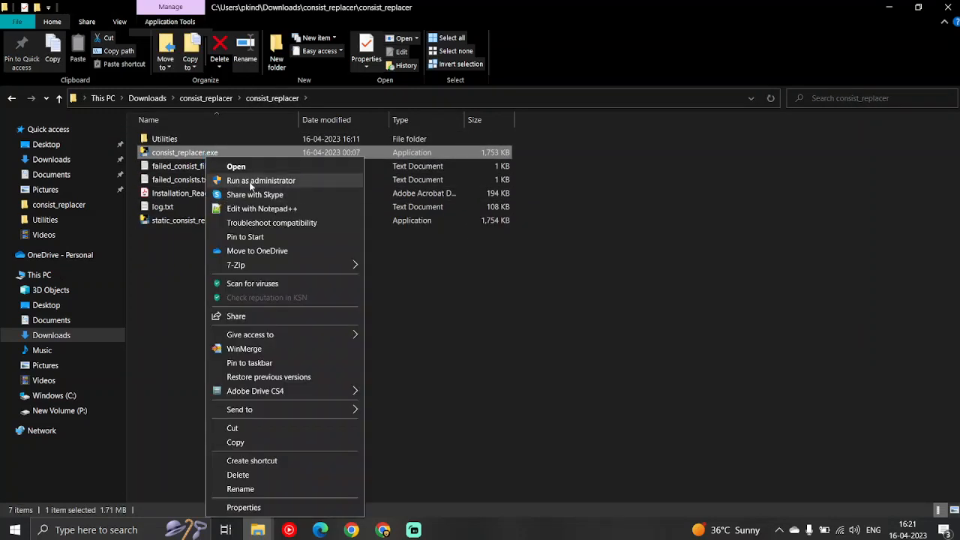
left_click(252, 184)
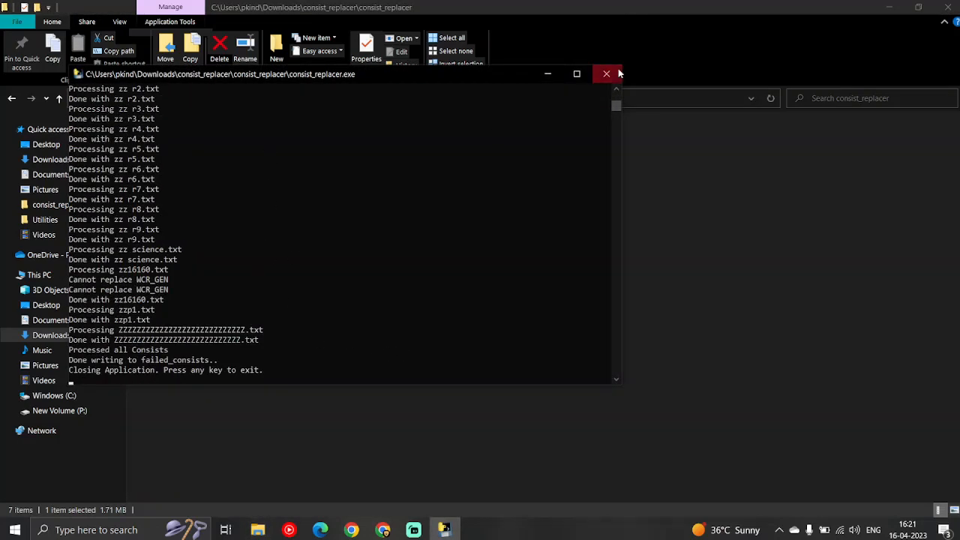
left_click(619, 73)
double_click(192, 180)
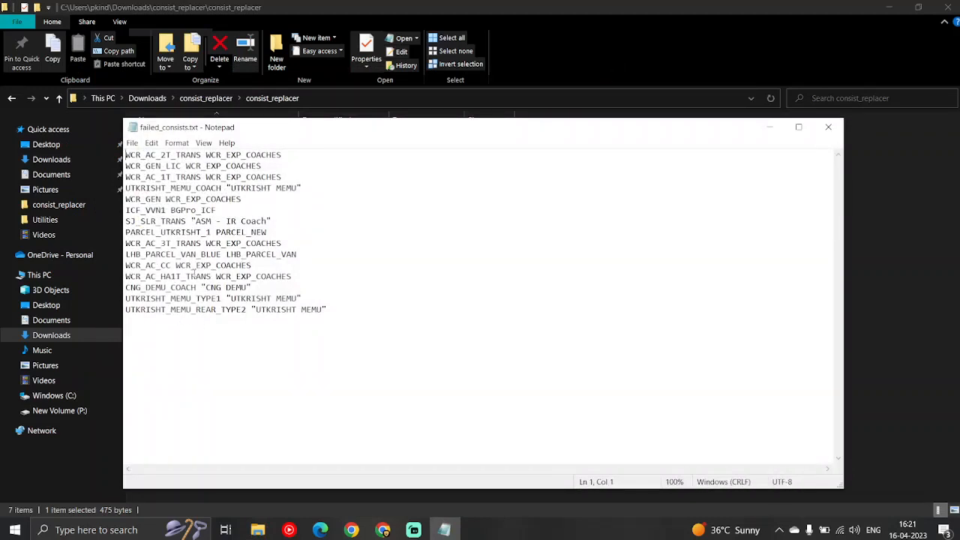
left_click(829, 127)
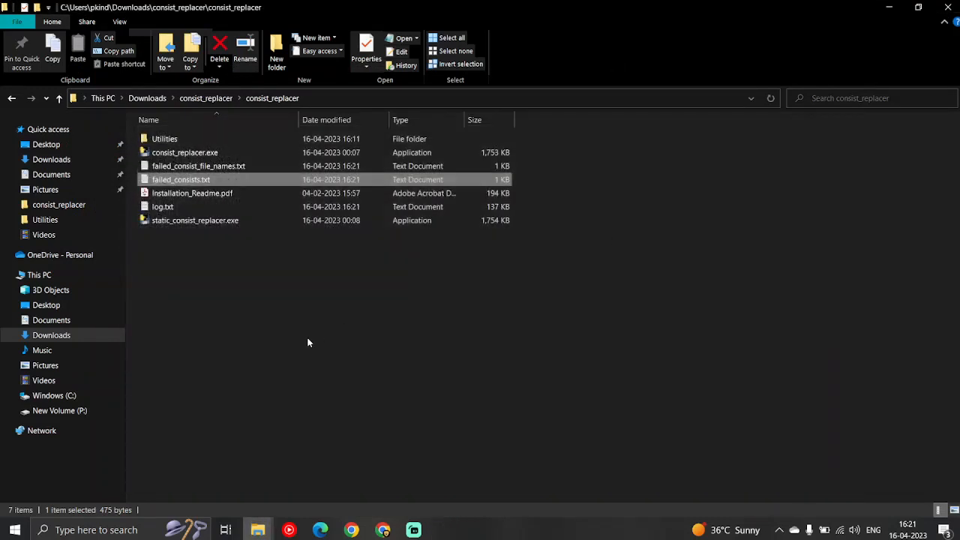
Delete the keyword JAN from LHB.txt in the Utilities folder, then save and close the file
double_click(170, 139)
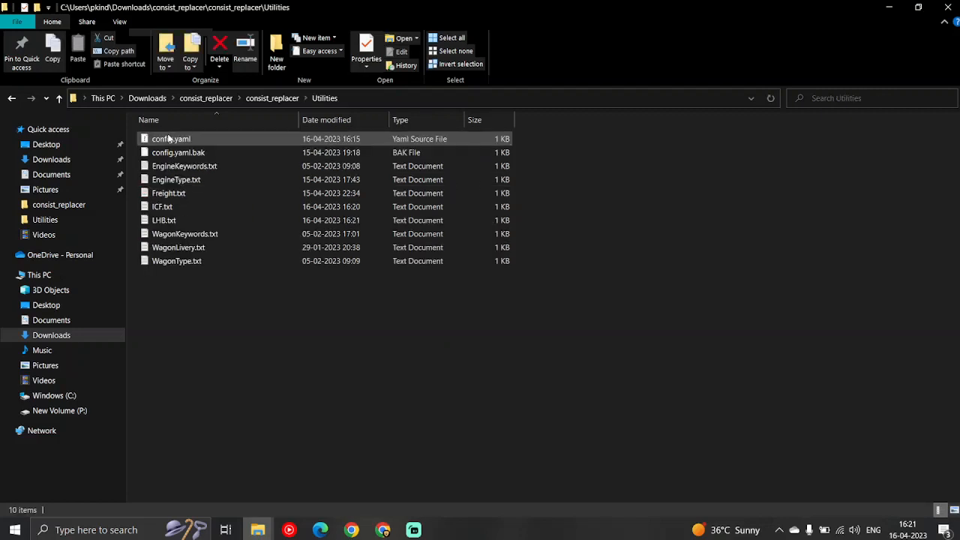
left_click(179, 217)
double_click(179, 220)
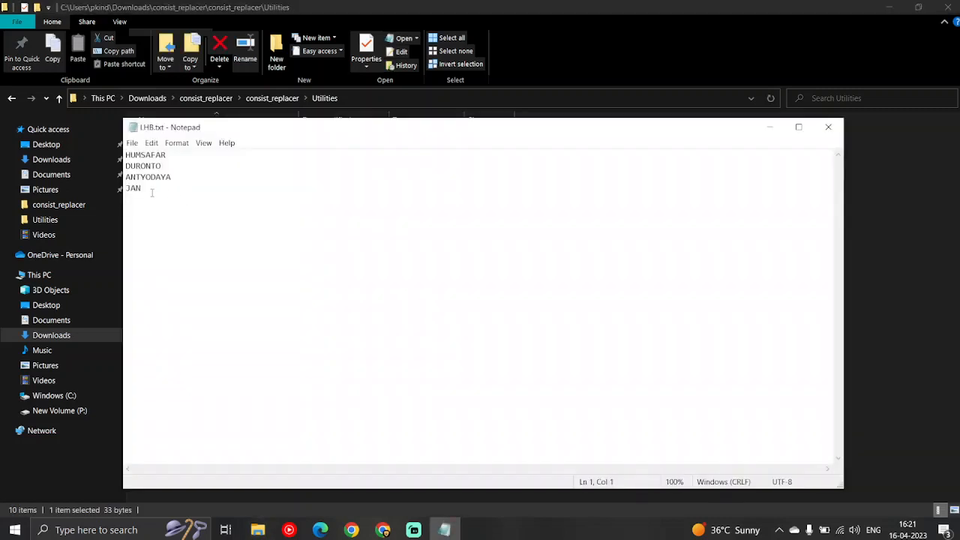
double_click(150, 190)
key("Delete")
key("ctrl+s")
left_click(828, 127)
Reopen failed_consists.txt from the consist_replacer folder and examine the last three entries, from CNG_DEMU_COACH to UTKRISHT_MEMU_REAR_TYPE2
left_click(273, 98)
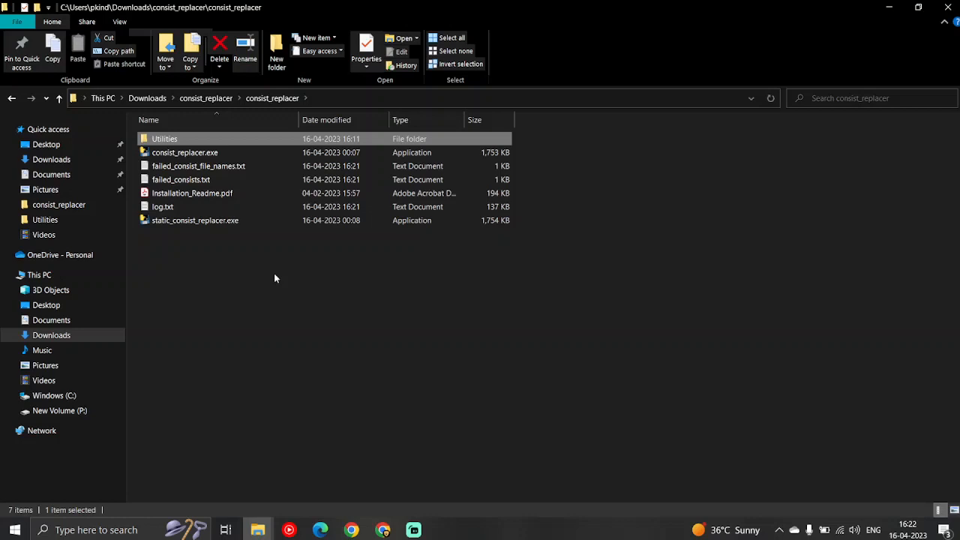
left_click(275, 279)
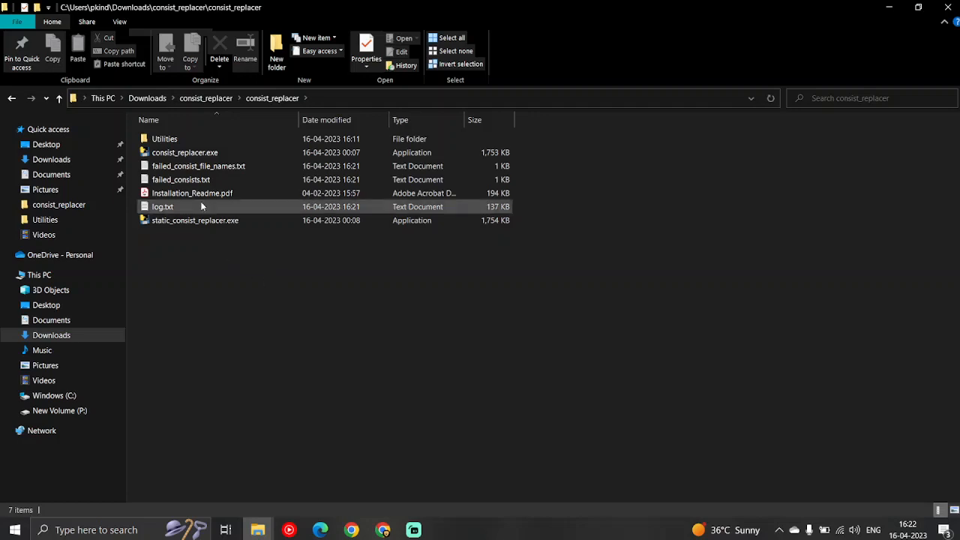
double_click(180, 180)
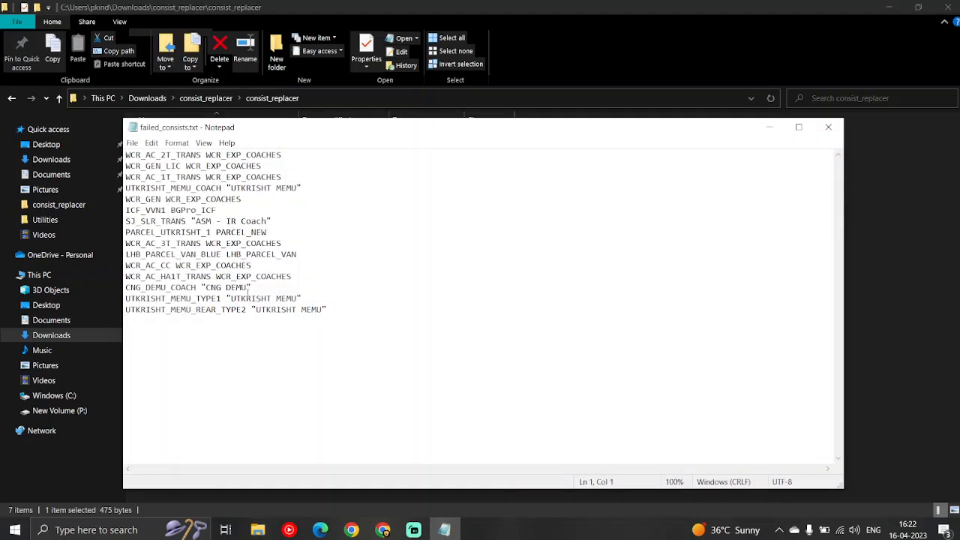
left_click(245, 298)
left_click_drag(342, 309, 126, 288)
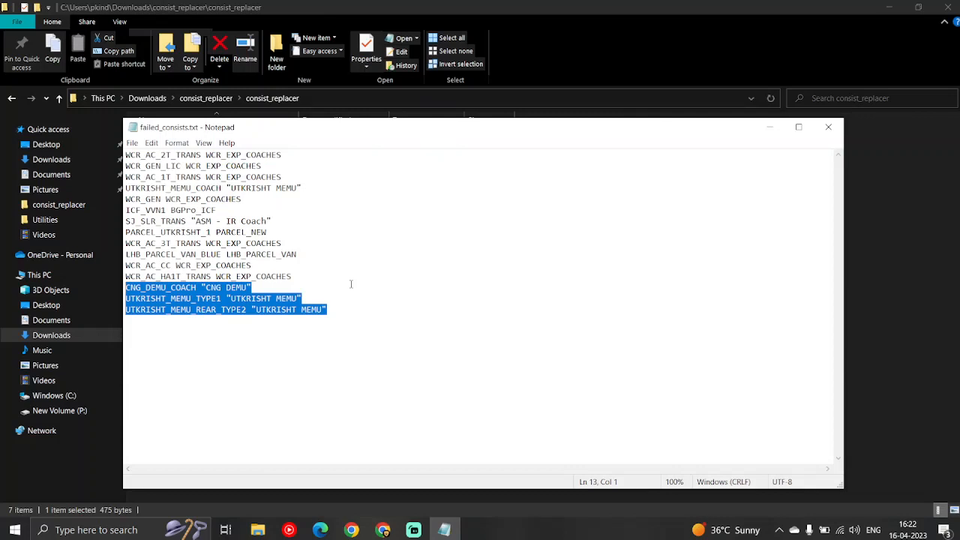
Copy the text VVN1 from the ICF_VVN1 entry in failed_consists.txt, then close the file
left_click(351, 284)
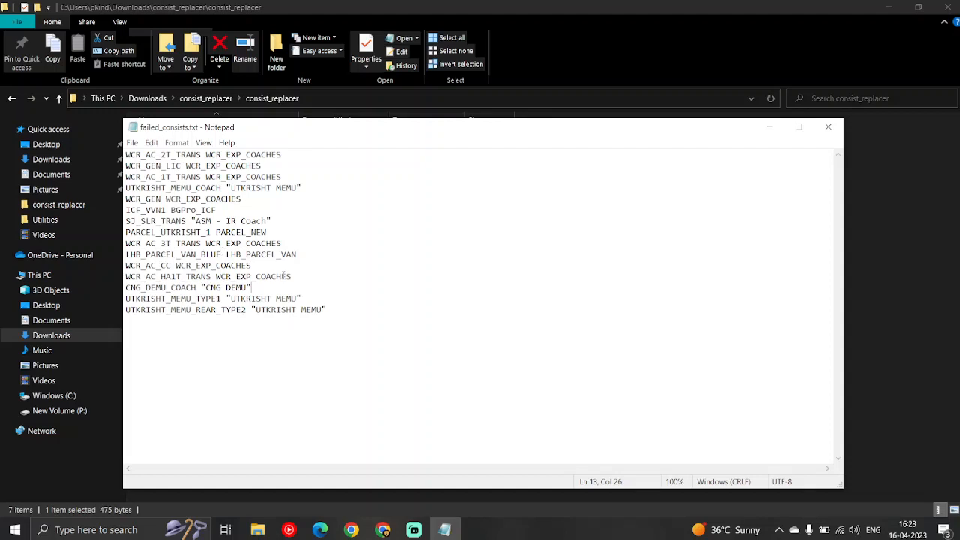
left_click(175, 233)
left_click_drag(220, 211, 126, 211)
left_click_drag(218, 211, 125, 211)
left_click(142, 219)
left_click_drag(166, 211, 145, 211)
key("Right")
key("shift+Left")
key("shift+Left")
key("shift+Left")
key("shift+Left")
left_click(828, 127)
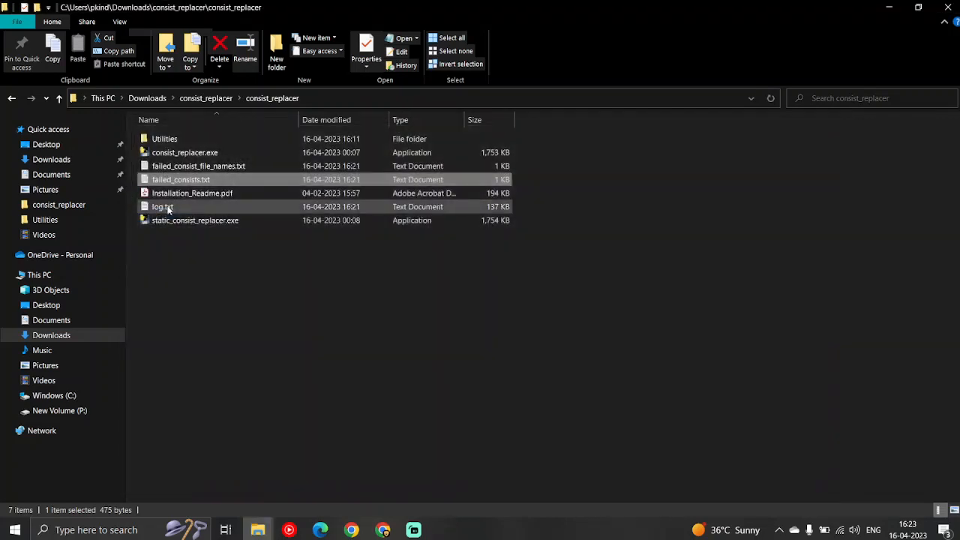
Add the keyword VVN1 below HopperStone in Freight.txt in the Utilities folder, then save and close the file
double_click(166, 140)
double_click(171, 195)
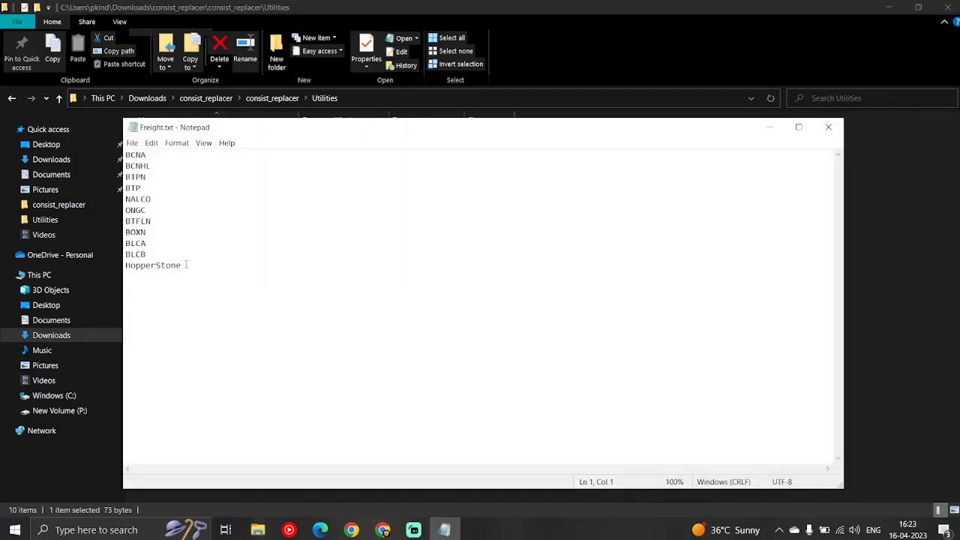
left_click(186, 265)
key("Return")
key("ctrl+v")
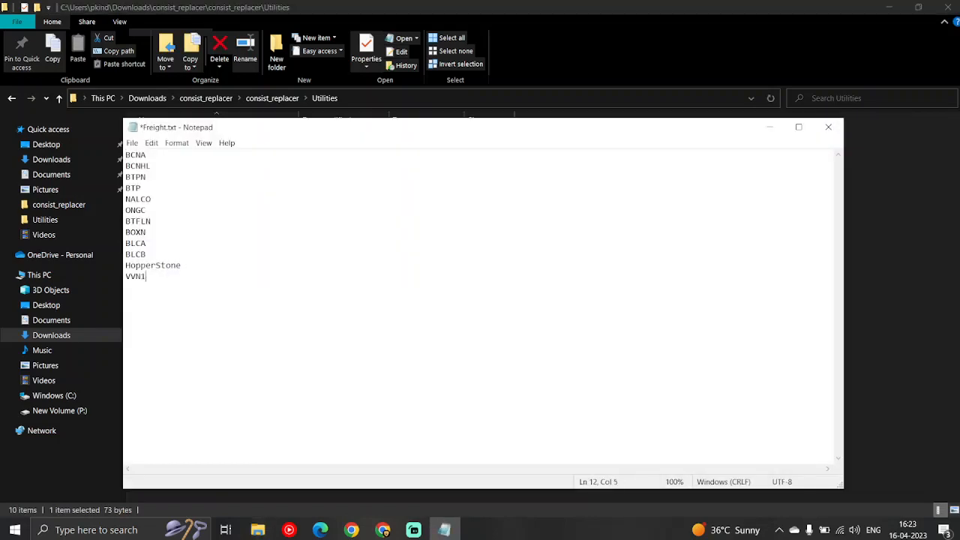
key("ctrl+s")
left_click(829, 126)
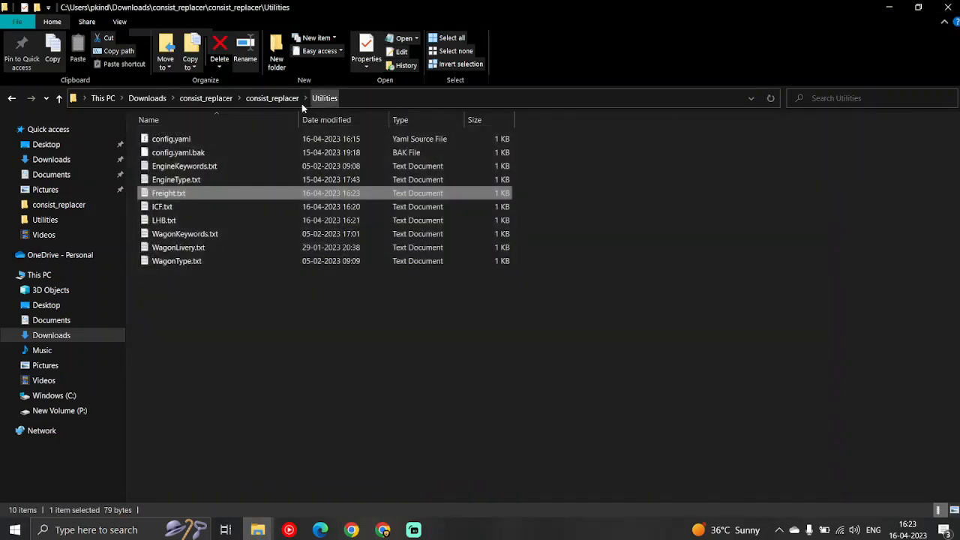
Run consist_replacer.exe as administrator from the consist_replacer folder, review its output, and close it after processing
left_click(276, 101)
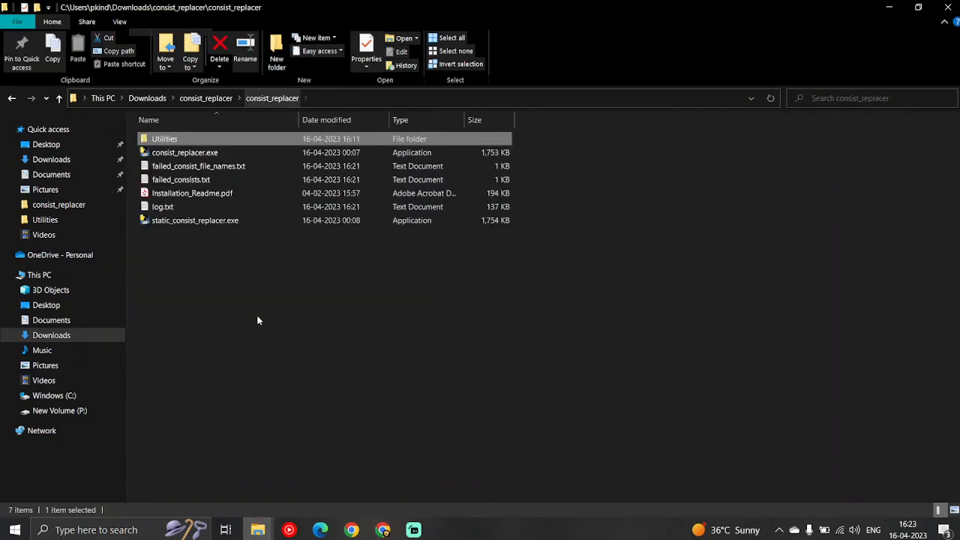
left_click(191, 155)
right_click(191, 157)
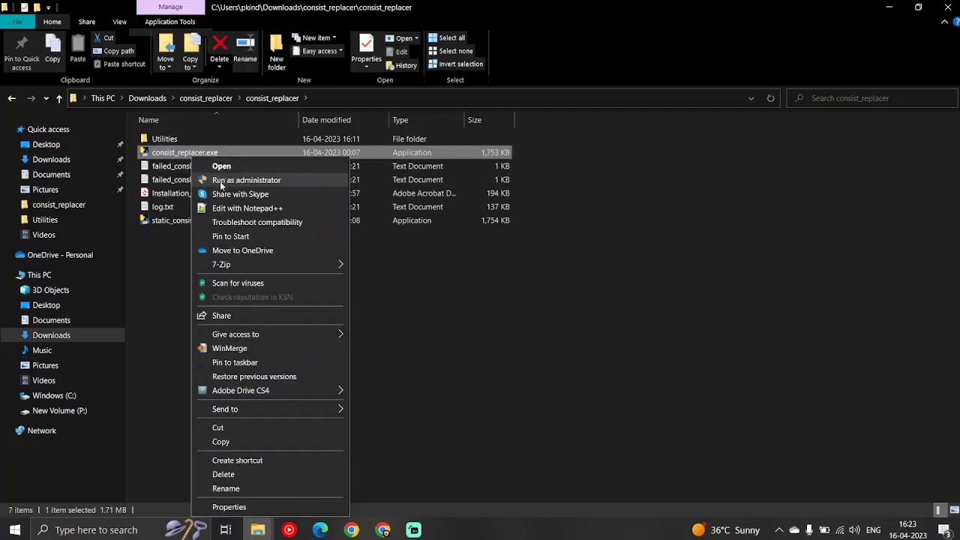
left_click(219, 183)
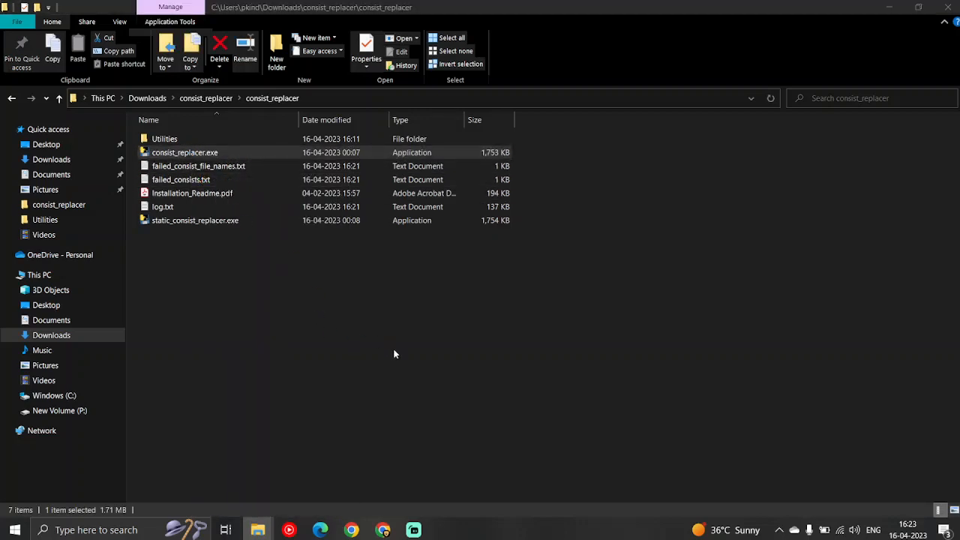
scroll(317, 315, "up", 20)
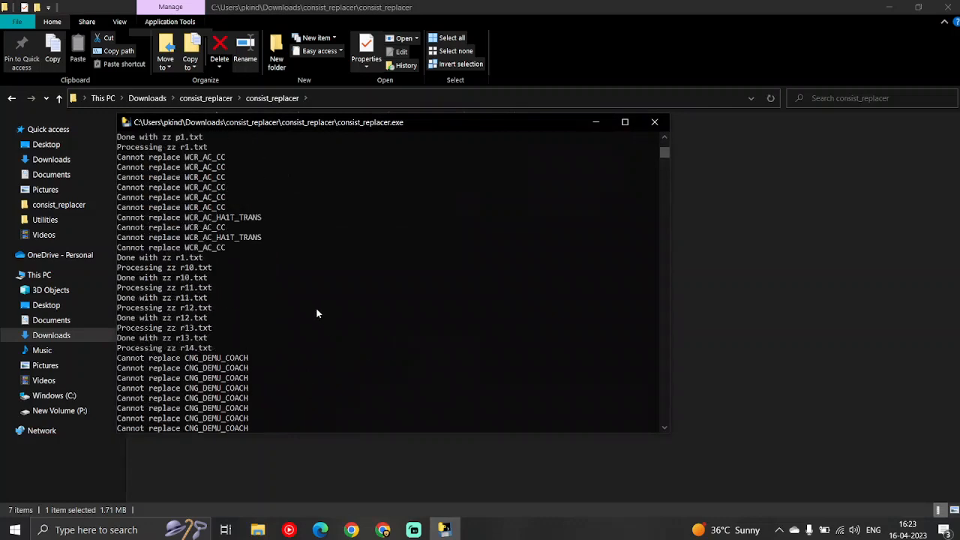
left_click(655, 122)
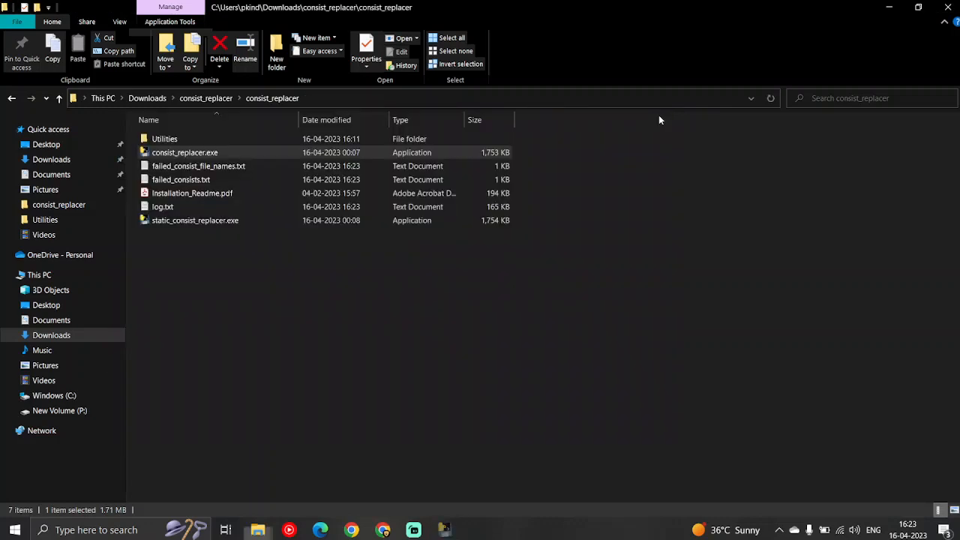
Open the updated failed_consists.txt, examine the PARCEL_UTKRISHT_1 entry and the WCR prefix of the coach entries, then close the file
left_click(203, 181)
double_click(203, 181)
left_click(170, 221)
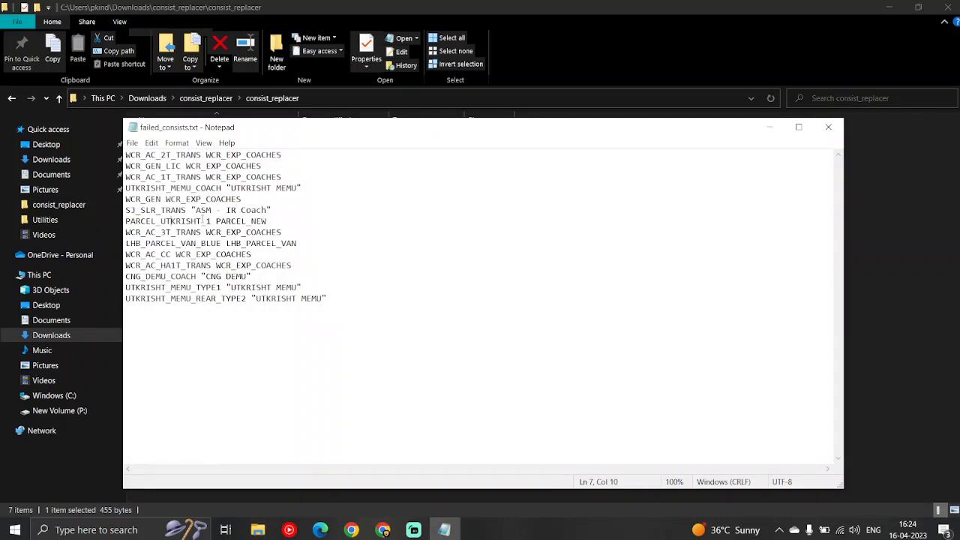
left_click(202, 221)
left_click_drag(143, 256, 127, 257)
left_click(828, 127)
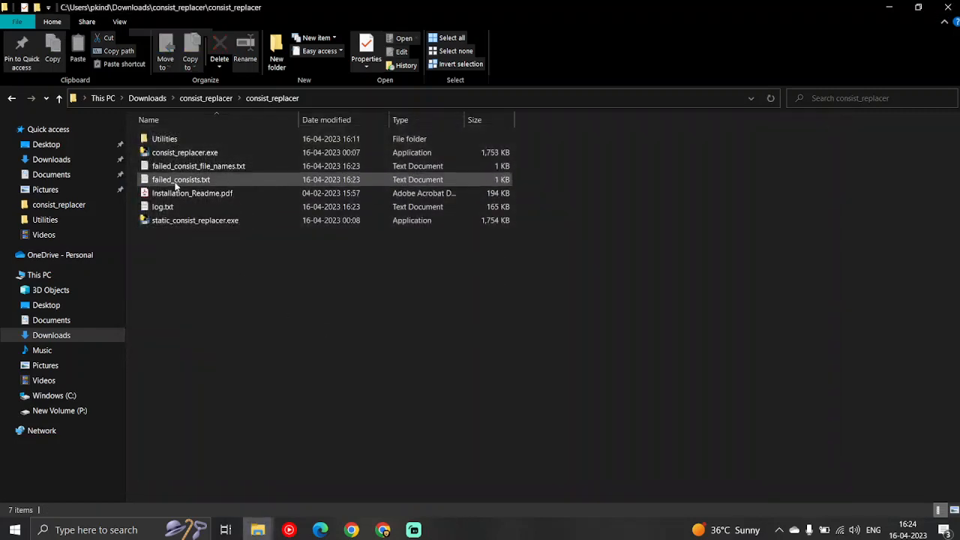
Add the keyword WCR below Science in ICF.txt in the Utilities folder, then save and close the file
double_click(172, 139)
left_click(168, 205)
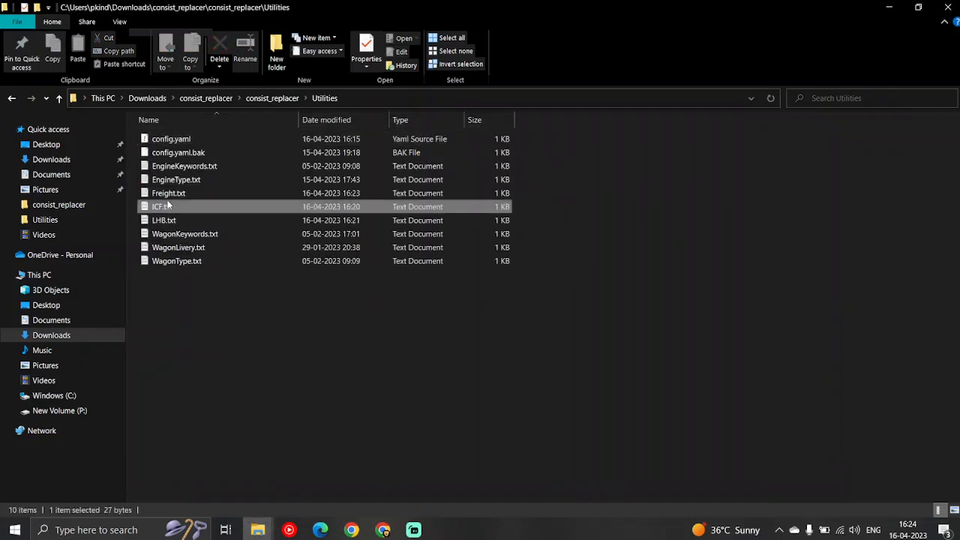
double_click(168, 206)
key("Return")
type("WCR")
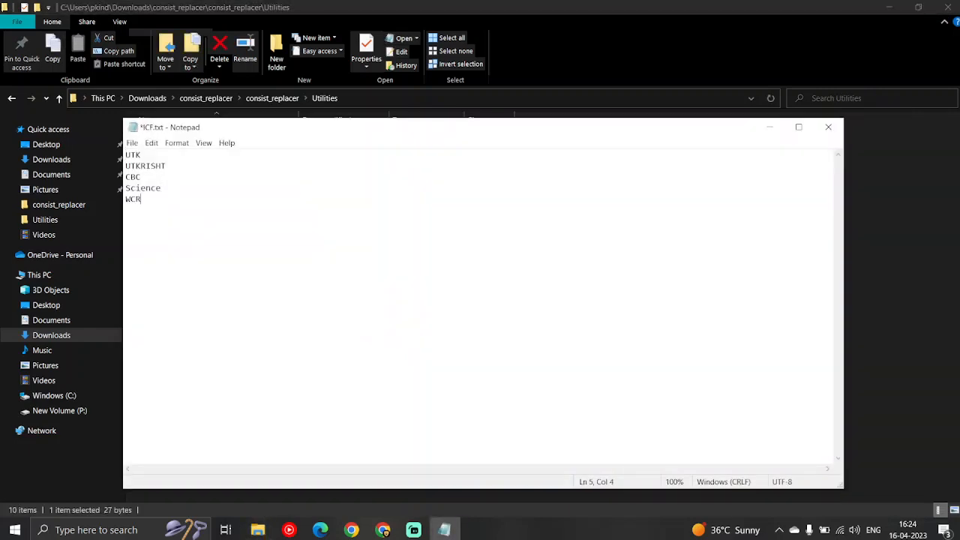
key("ctrl+s")
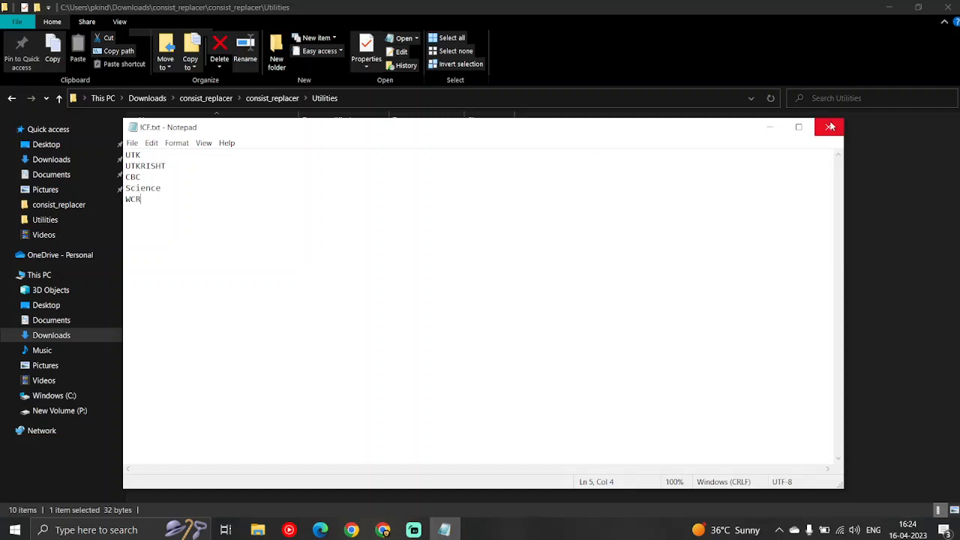
left_click(831, 127)
Return to the consist_replacer folder, rerun consist_replacer.exe as administrator, and exit it once all consists are processed
left_click(272, 98)
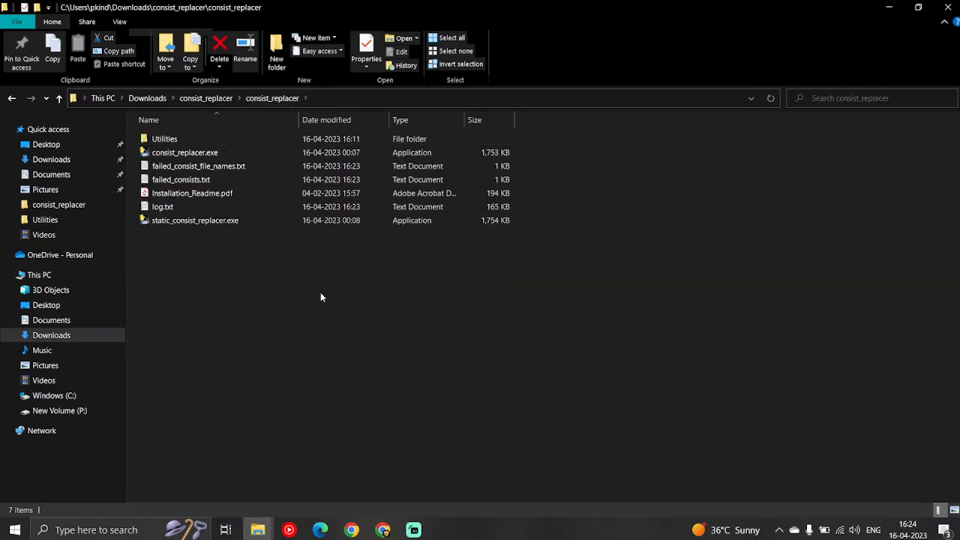
left_click(193, 153)
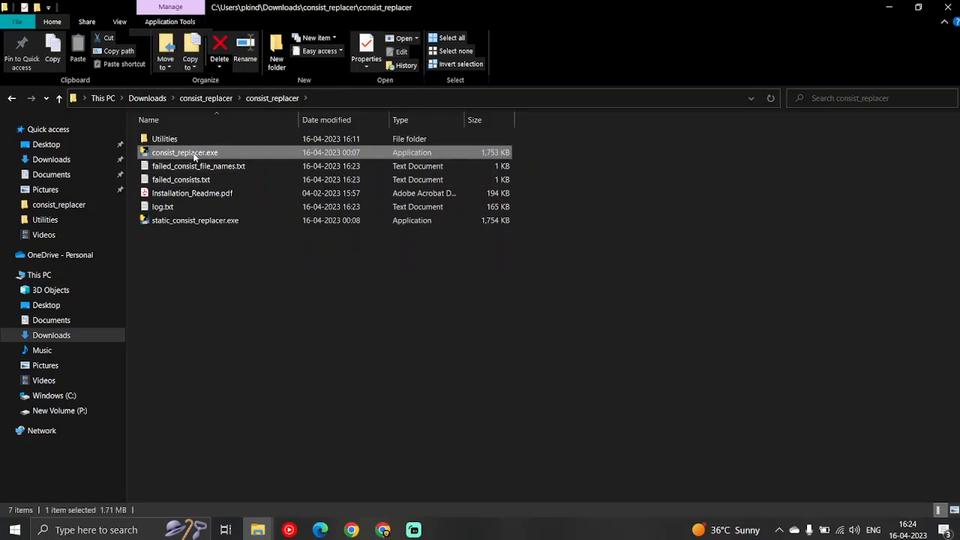
right_click(192, 153)
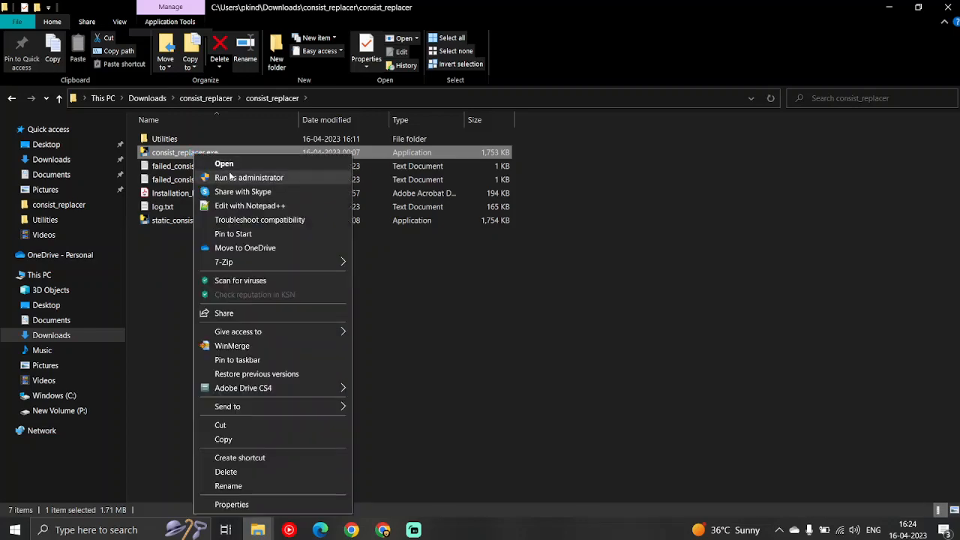
left_click(231, 178)
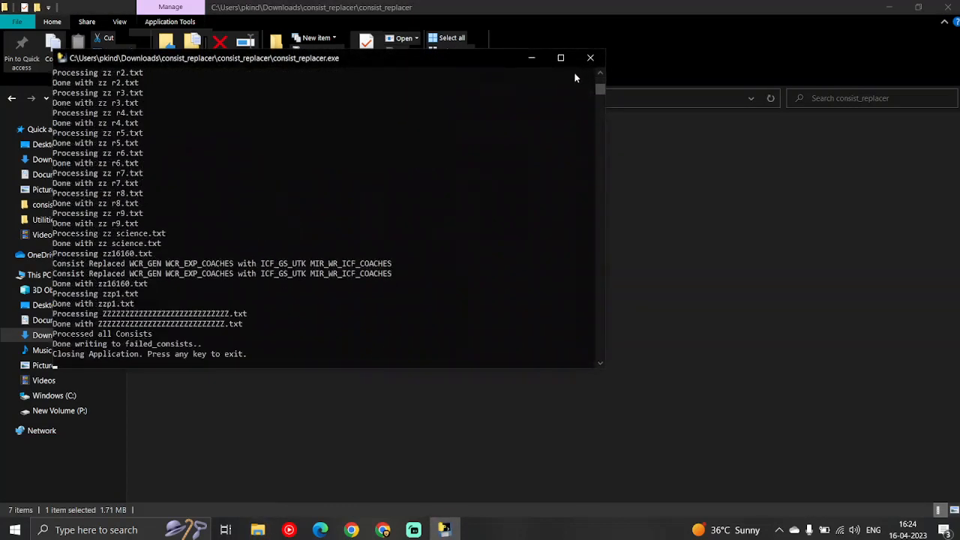
key("Return")
Open failed_consists.txt again, examine the remaining entries including PARCEL_UTKRISHT_1, then close the file
left_click(184, 181)
double_click(184, 180)
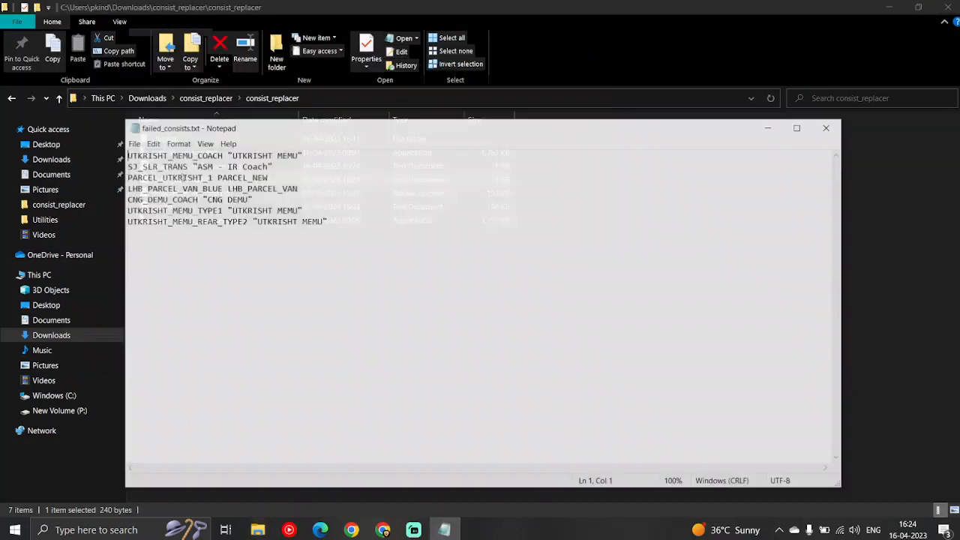
left_click_drag(368, 234, 100, 144)
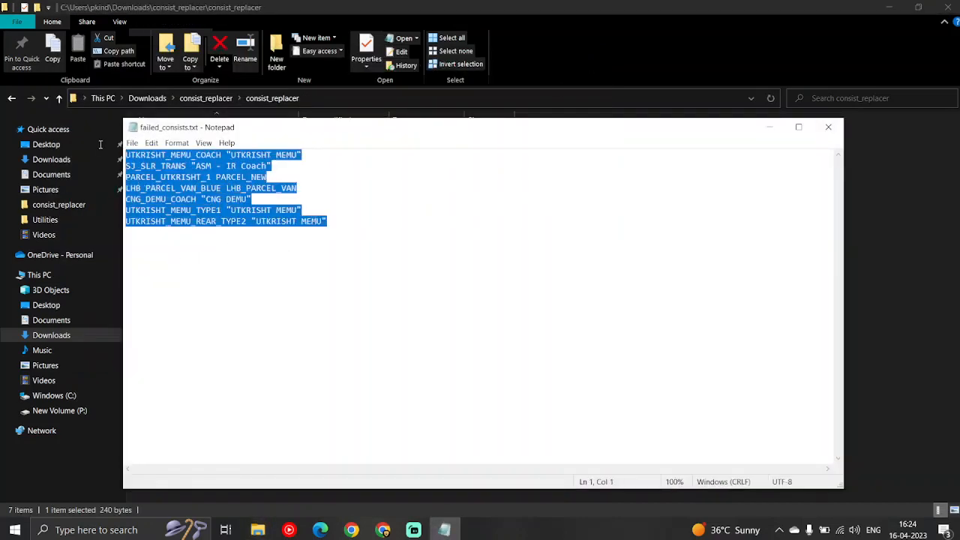
left_click(293, 268)
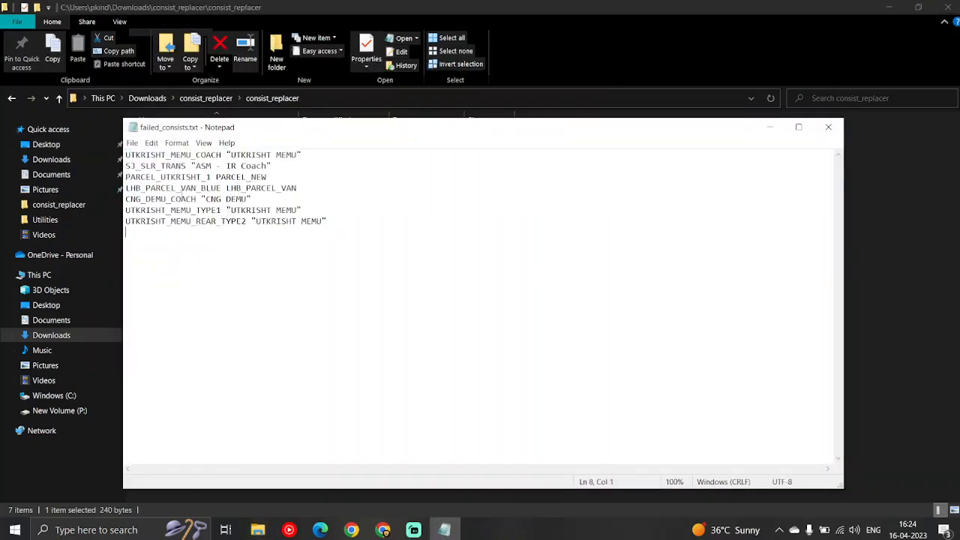
double_click(142, 176)
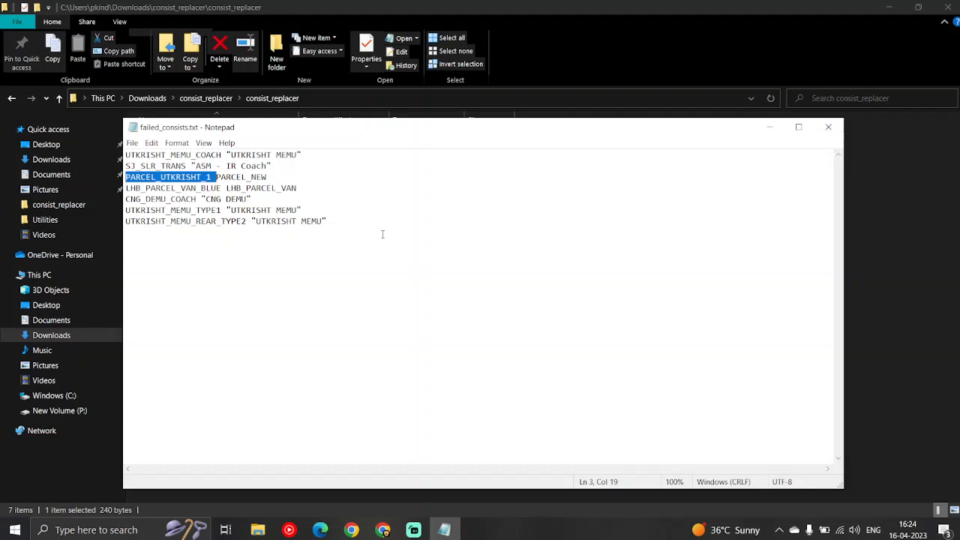
left_click(360, 220)
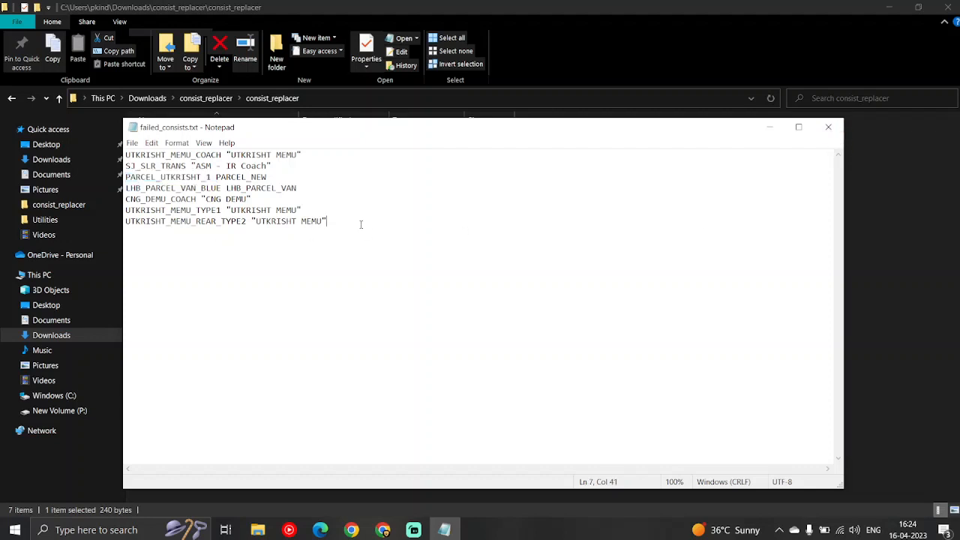
left_click(828, 127)
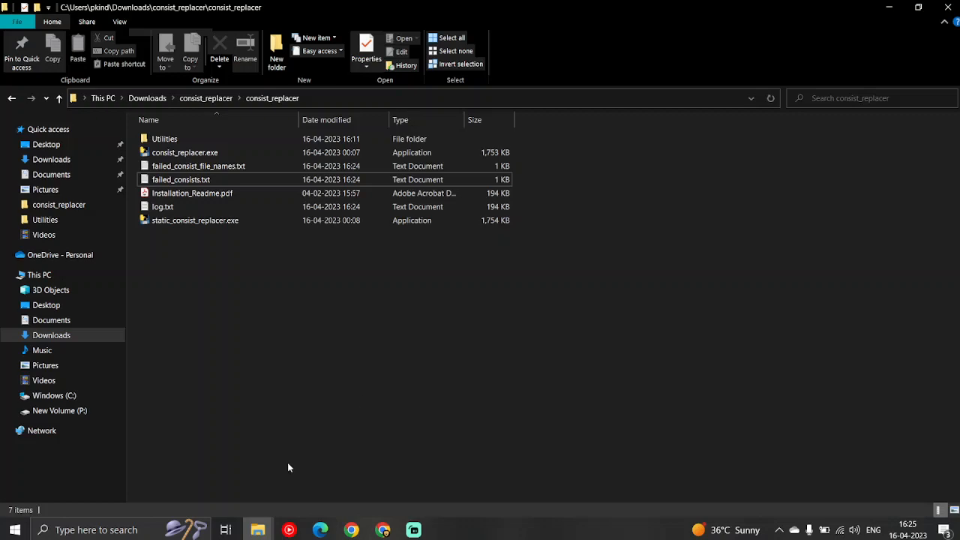
Switch to the MEGA INDIAN RAILWAYS route folder and open its ACTIVITIES folder to view the activity files
mouse_move(257, 529)
mouse_move(348, 487)
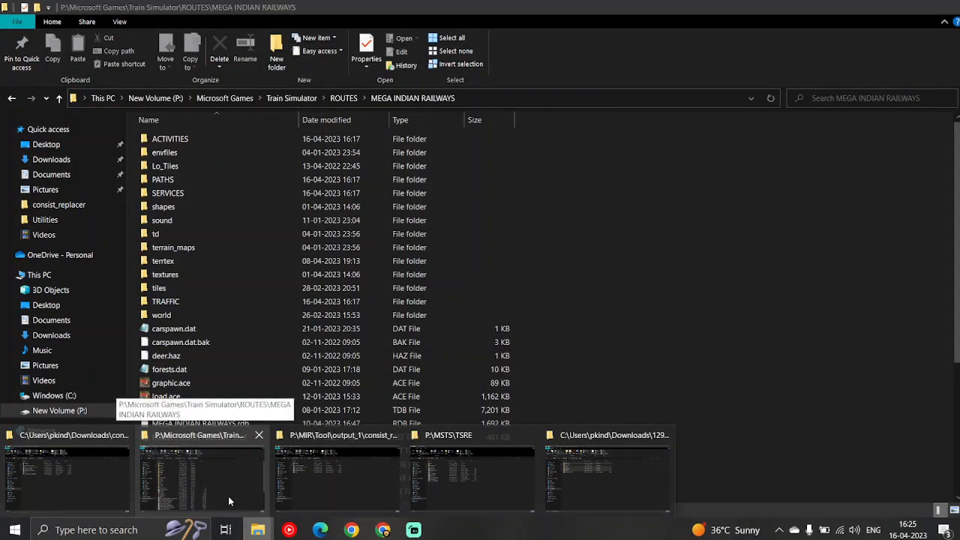
left_click(229, 496)
double_click(188, 139)
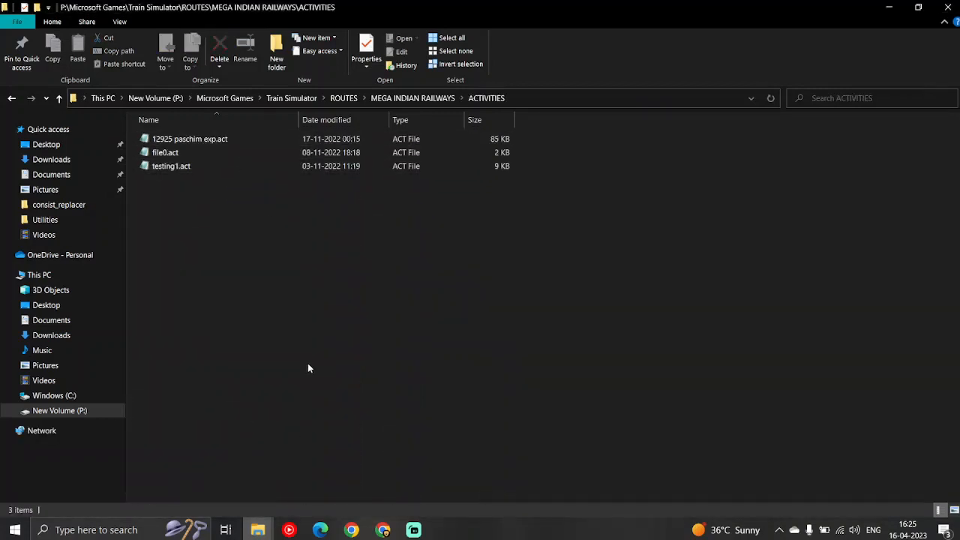
Launch TSRE5_v0.7.002.exe from the P:\MSTS\TSRE folder and load the MEGA INDIAN RAILWAYS route from p:/microsoft games/train simulator
mouse_move(257, 530)
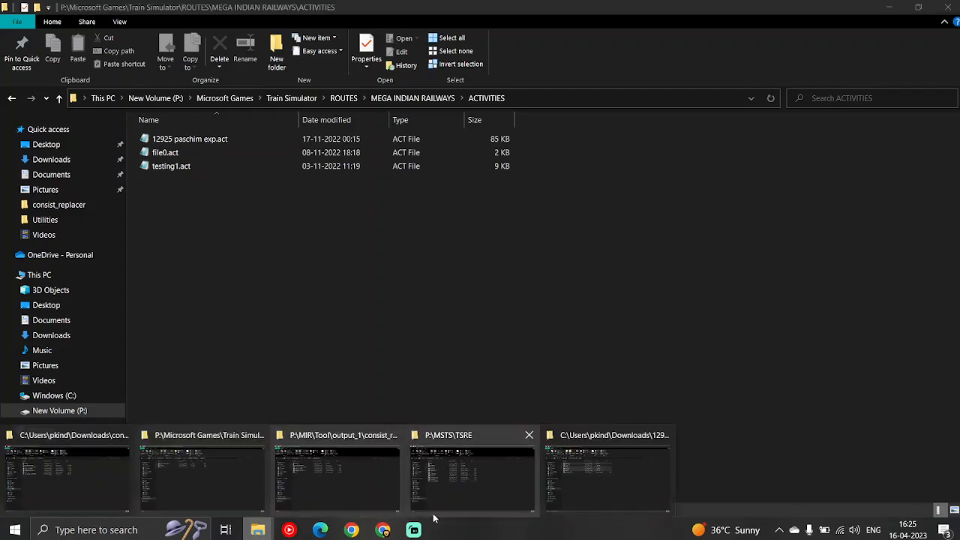
left_click(495, 489)
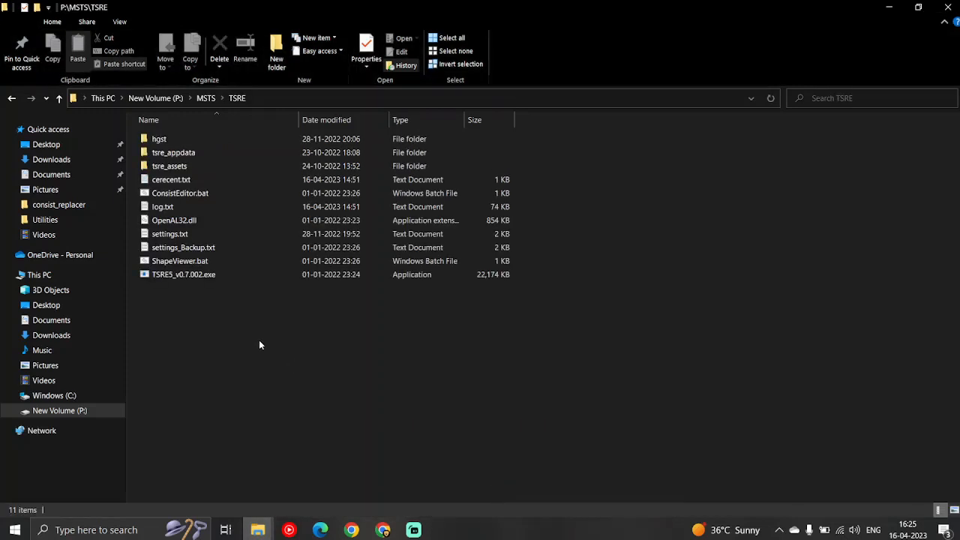
left_click(168, 276)
double_click(168, 275)
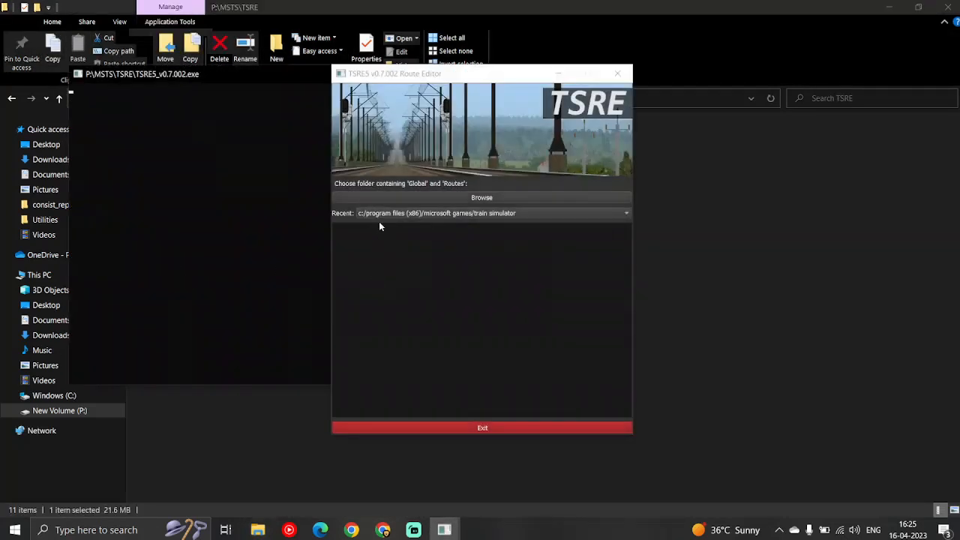
left_click(379, 216)
left_click(378, 223)
left_click(379, 231)
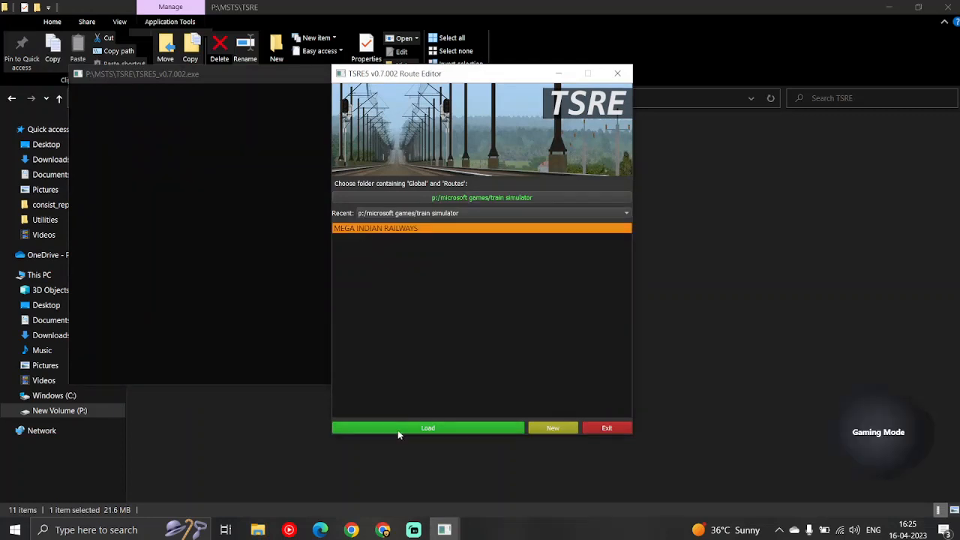
left_click(398, 430)
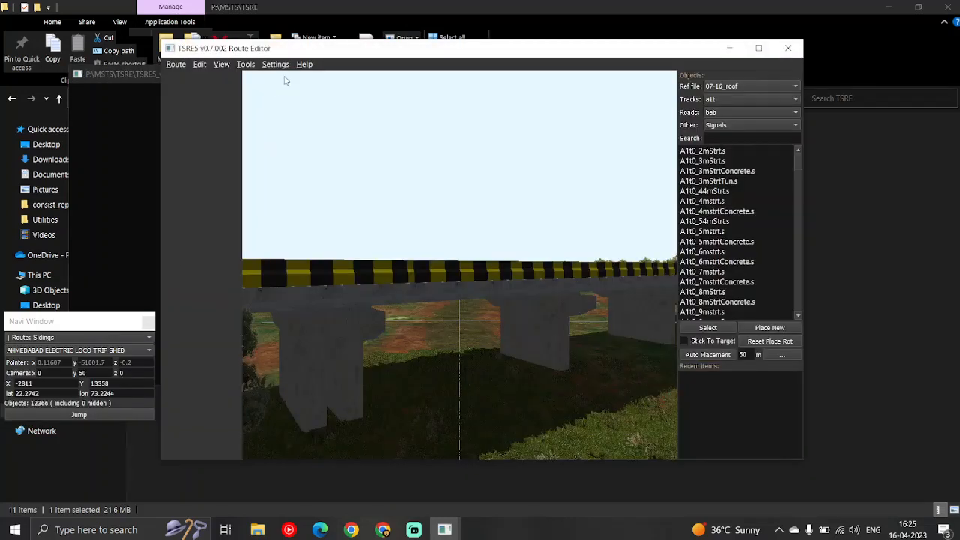
Show the Activity tools in the route editor and select the activity 12925 paschim exp
left_click(246, 65)
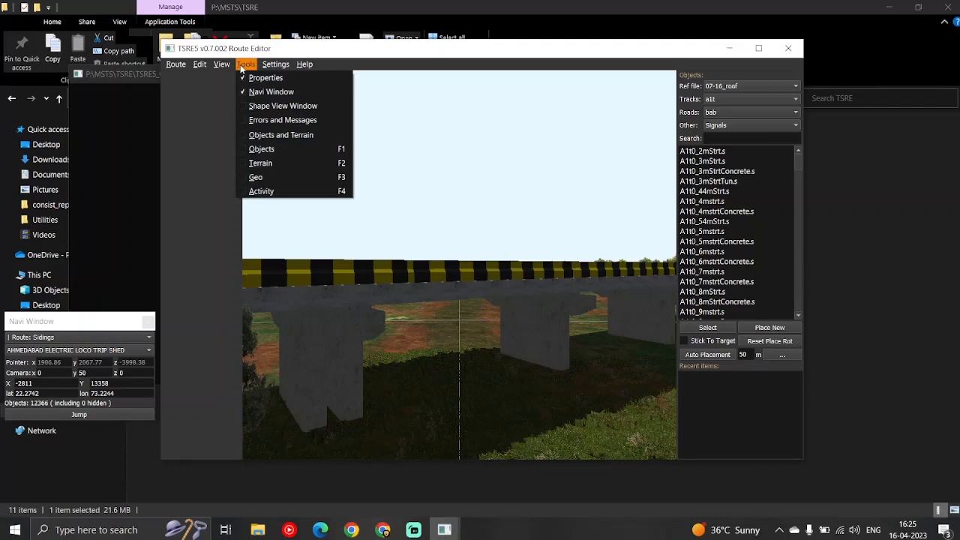
left_click(245, 193)
left_click(728, 88)
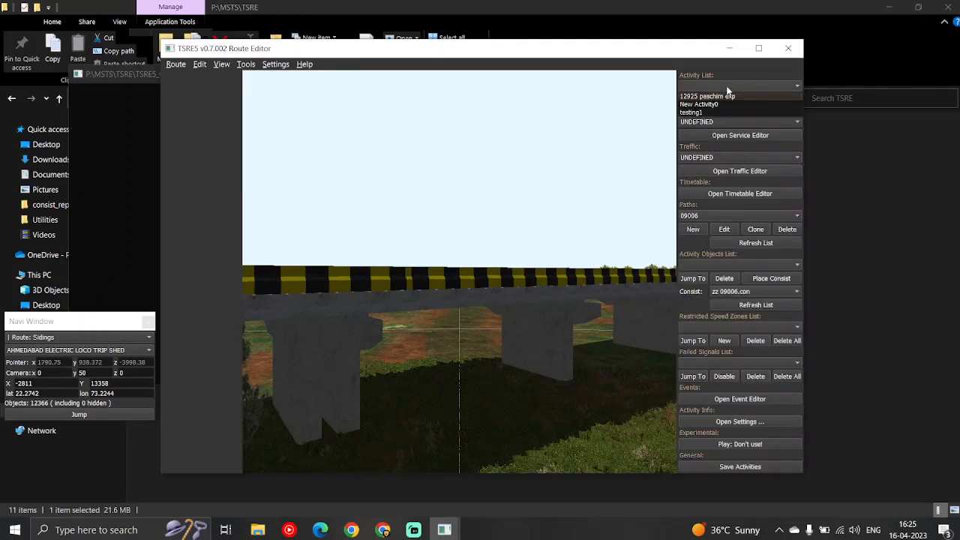
left_click(712, 97)
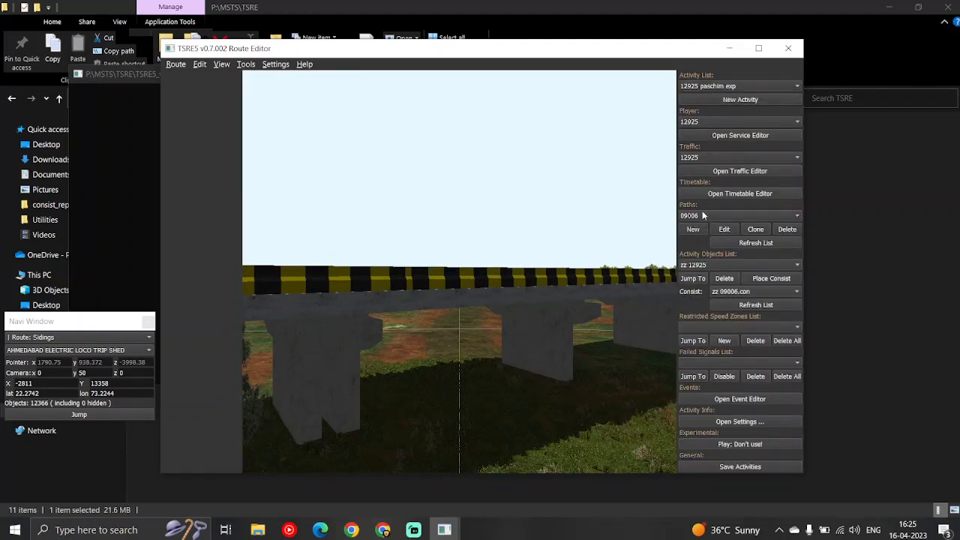
Select the activity object zz r9 and jump to its location at the station
left_click(694, 264)
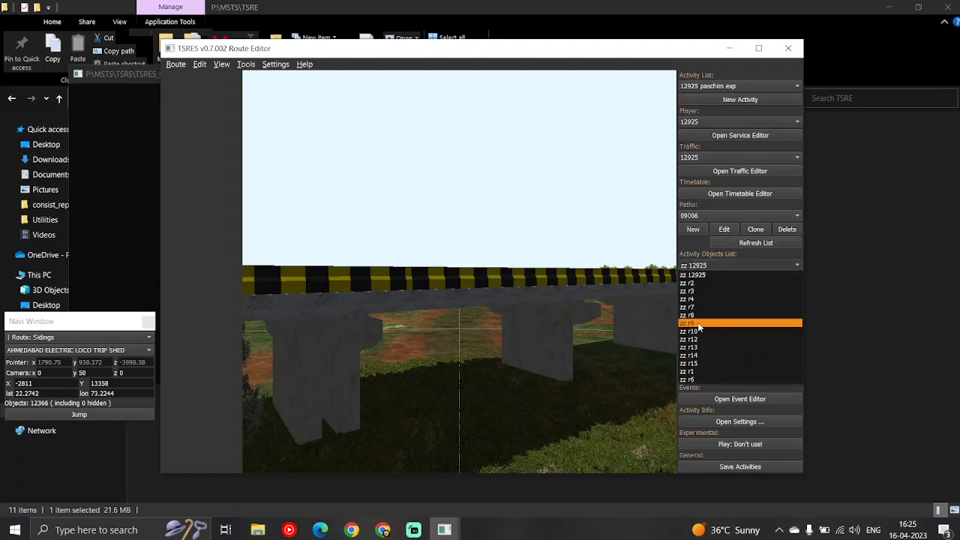
left_click(698, 328)
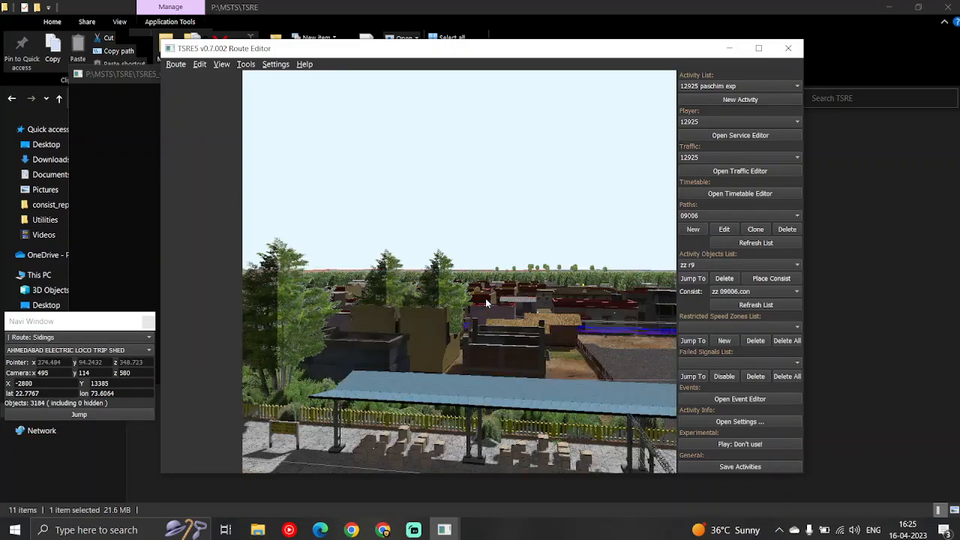
left_click_drag(459, 369, 395, 370)
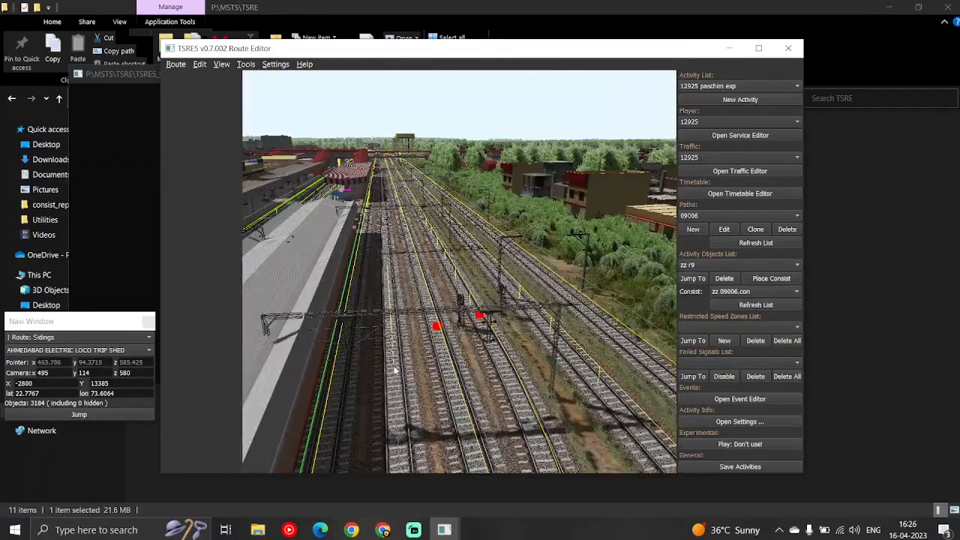
Examine the station tracks around zz r9 and beyond the footbridge for static consists, then close the route editor
key("w")
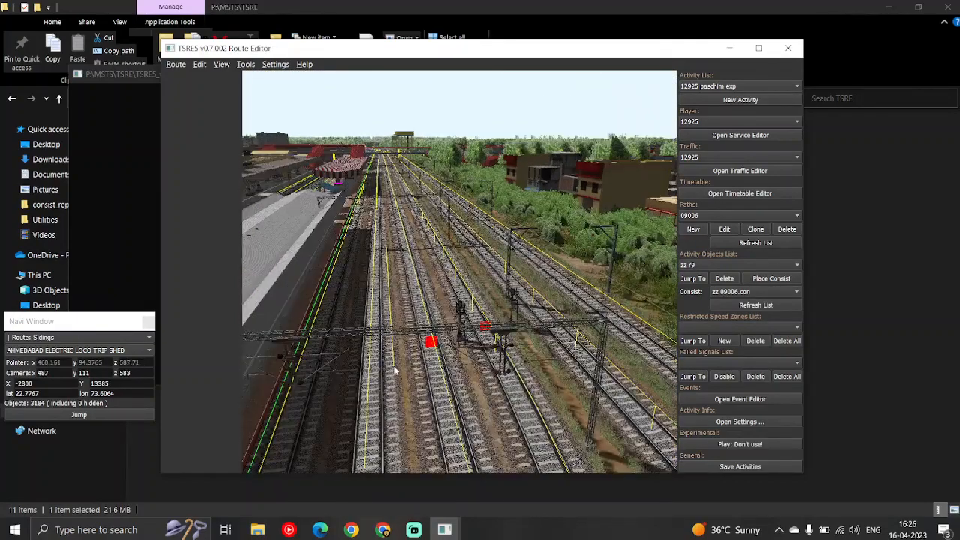
left_click_drag(394, 365, 395, 371)
key("w")
key("w")
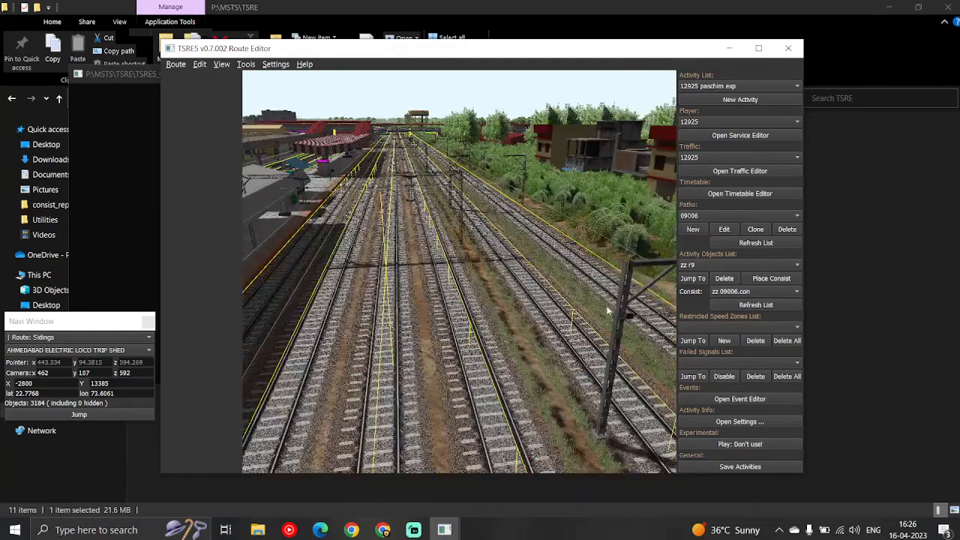
mouse_move(459, 302)
left_mouse_down()
mouse_move(455, 293)
mouse_move(458, 301)
left_mouse_up()
key("w")
key("w")
key("w")
key("w")
key("w")
key("w")
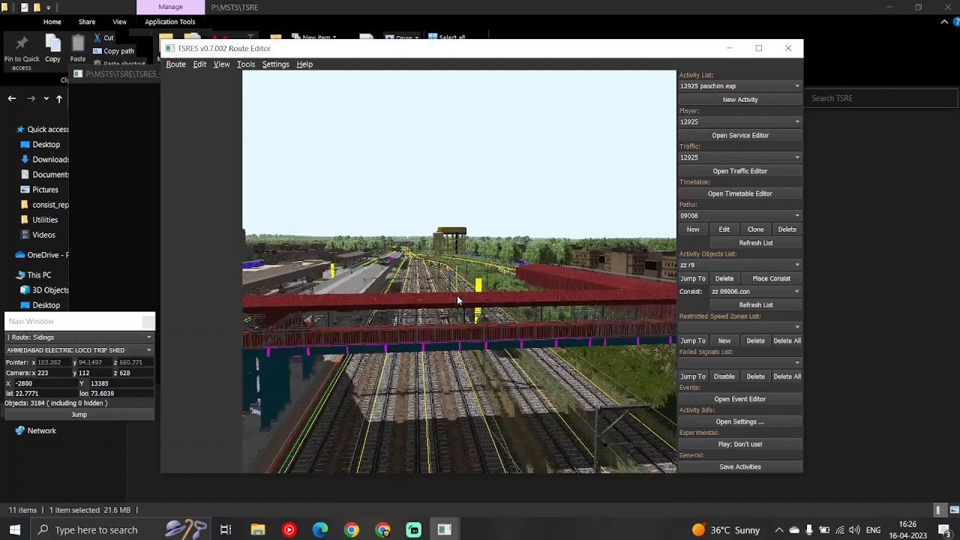
key("w")
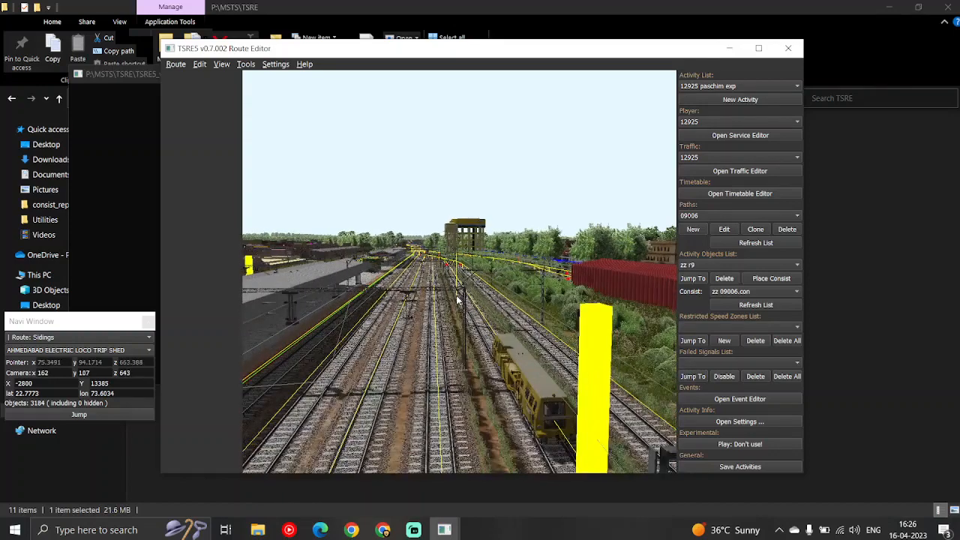
key("w")
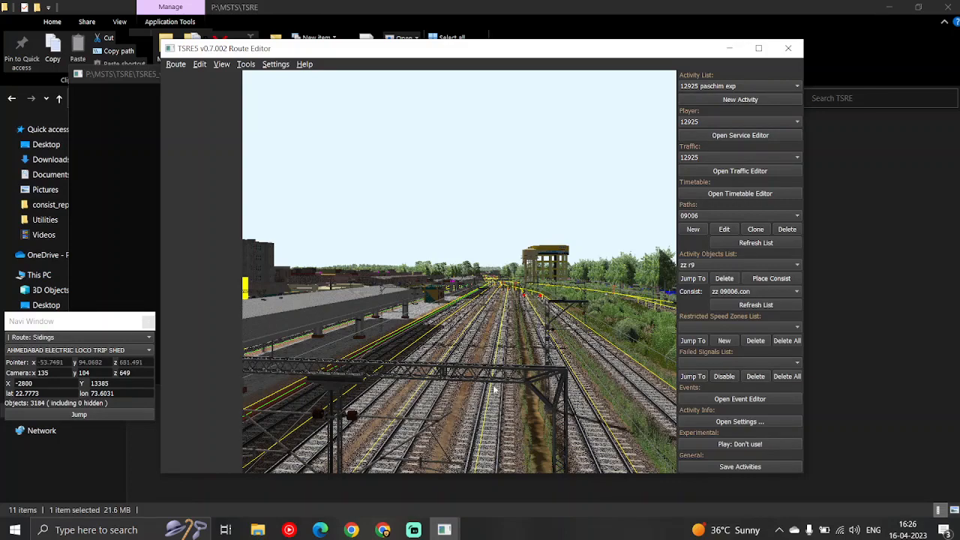
left_click_drag(512, 327, 477, 324)
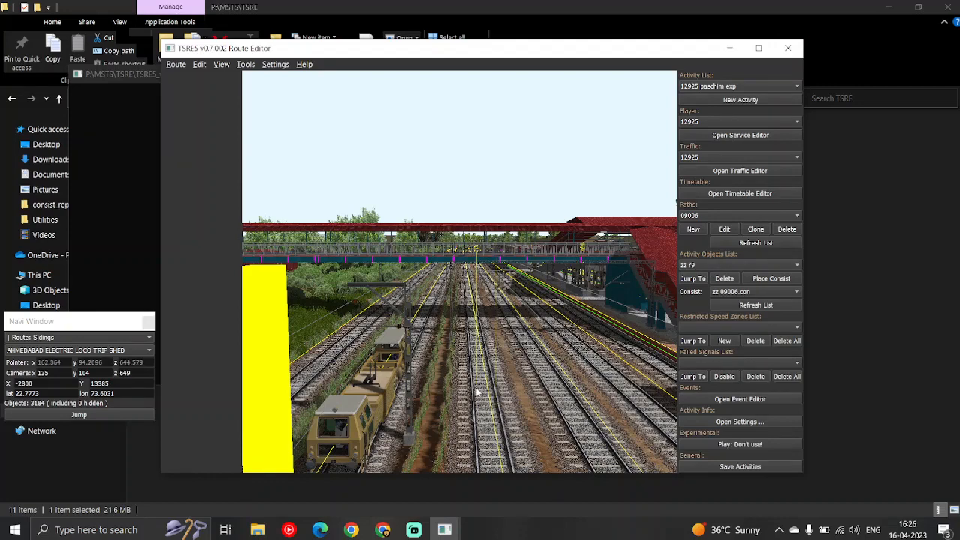
left_click(787, 50)
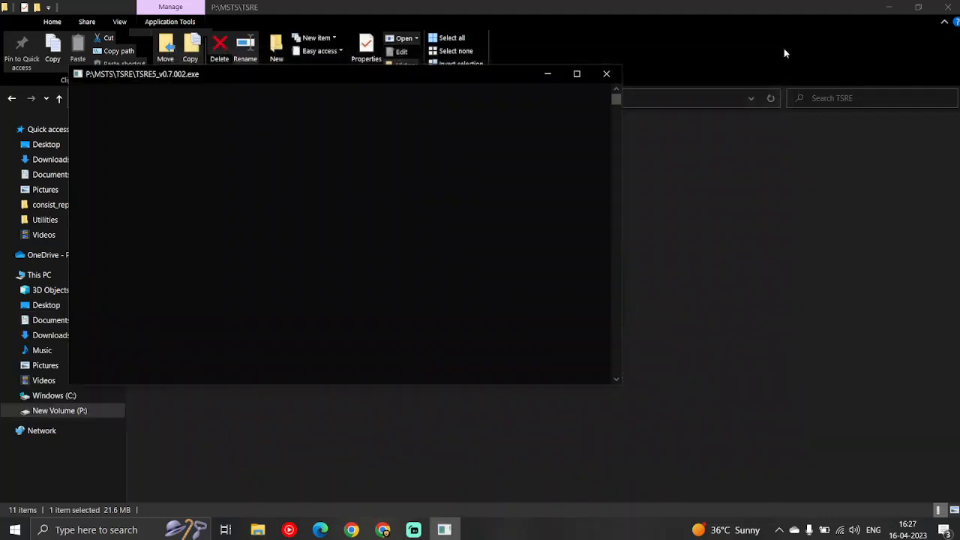
Switch to the consist_replacer folder in Downloads and run static_consist_replacer.exe as administrator
mouse_move(257, 530)
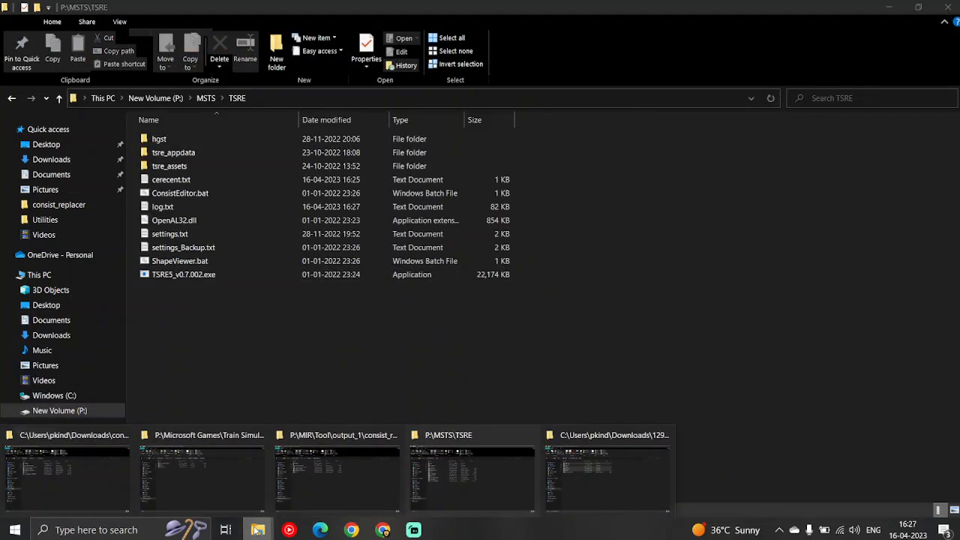
mouse_move(309, 491)
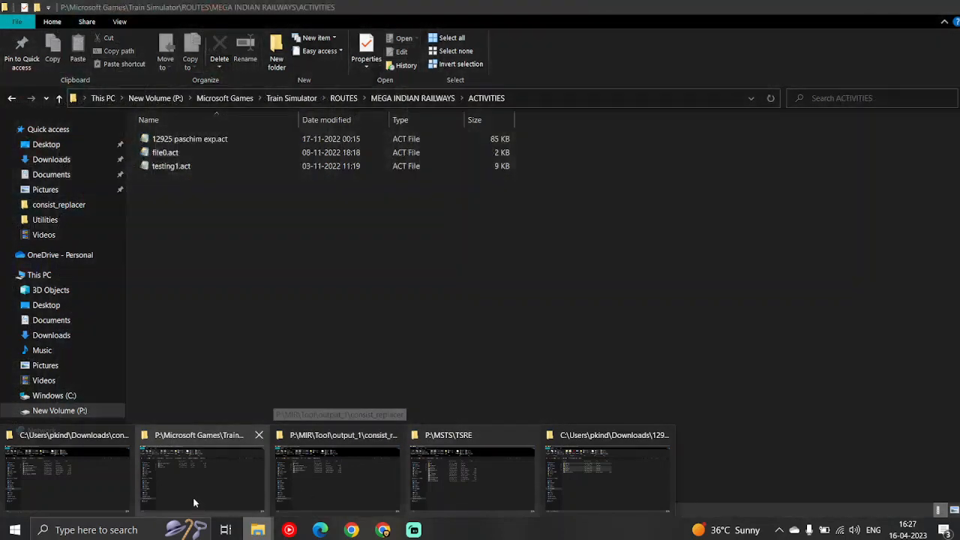
mouse_move(489, 485)
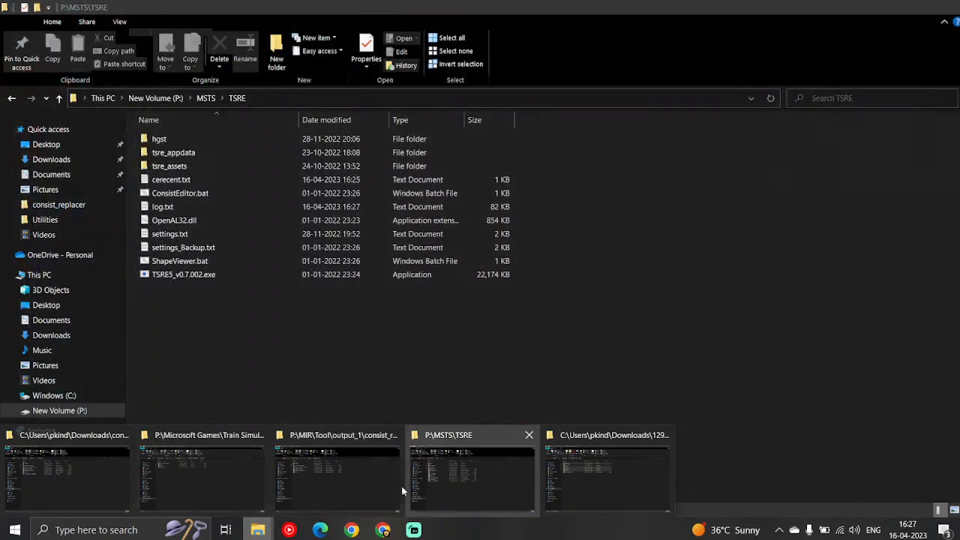
left_click(50, 478)
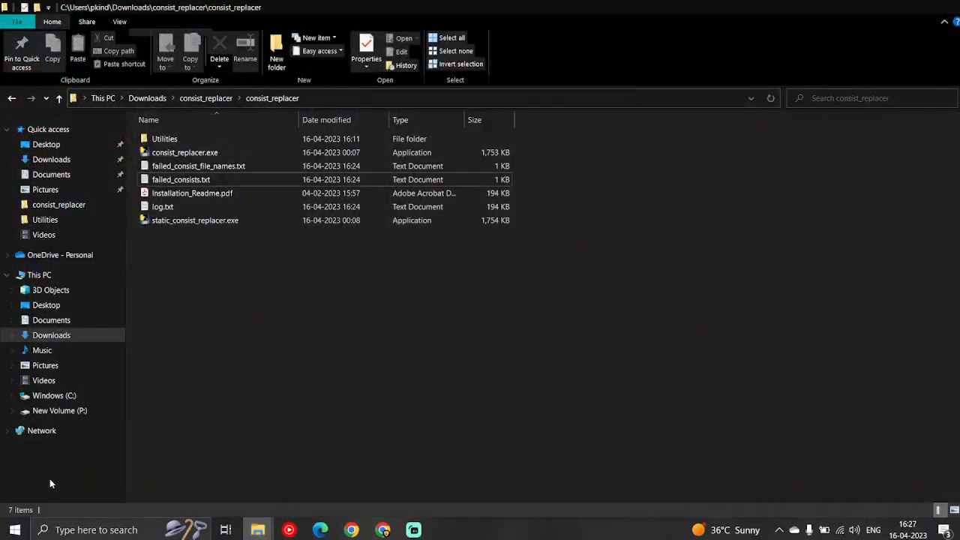
left_click(171, 222)
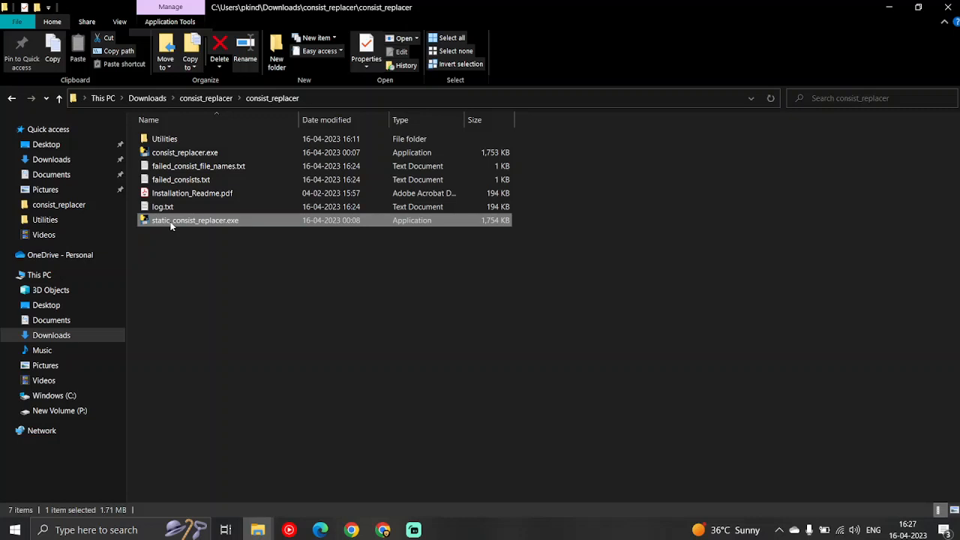
right_click(171, 224)
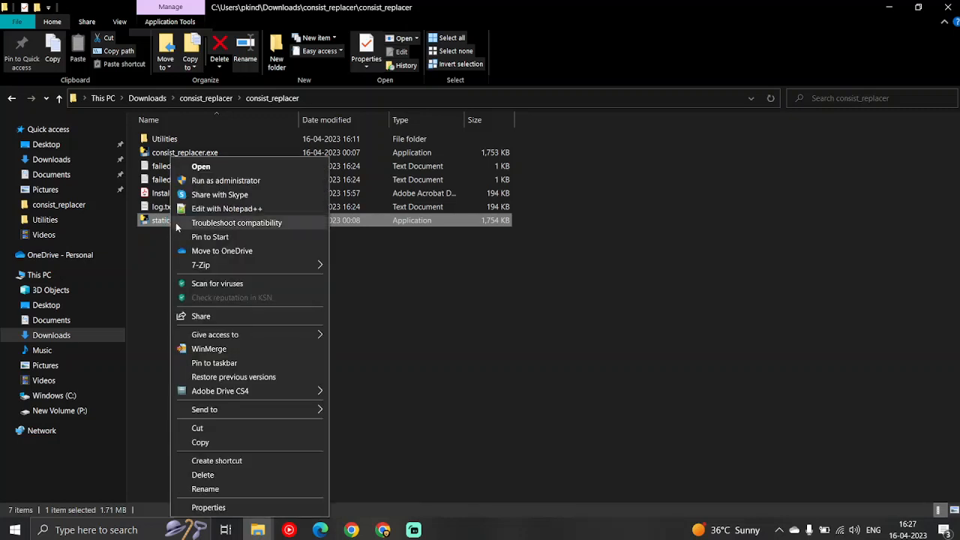
left_click(234, 184)
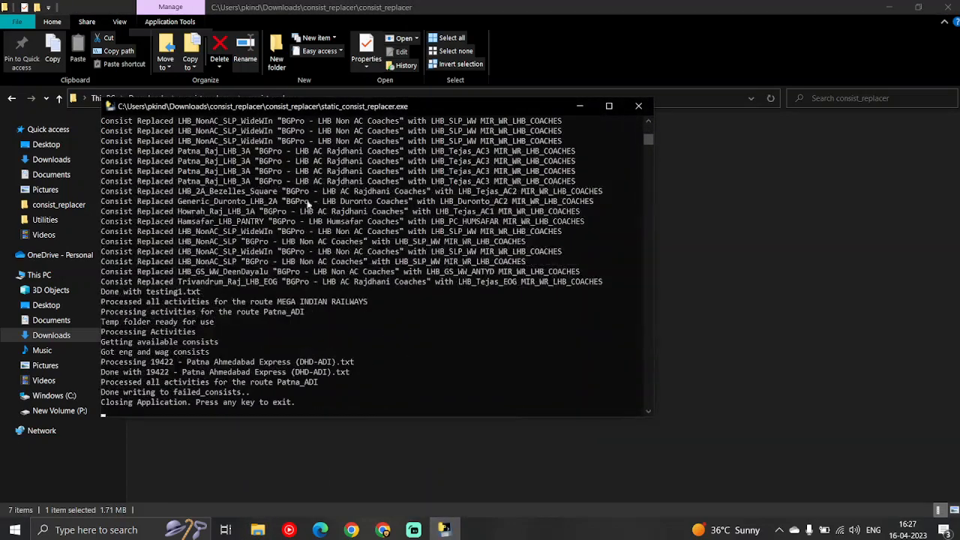
Review the end of the static consist replacement output and exit the console
mouse_move(649, 139)
left_mouse_down()
mouse_move(650, 155)
mouse_move(649, 141)
left_mouse_up()
scroll(471, 250, "down", 8)
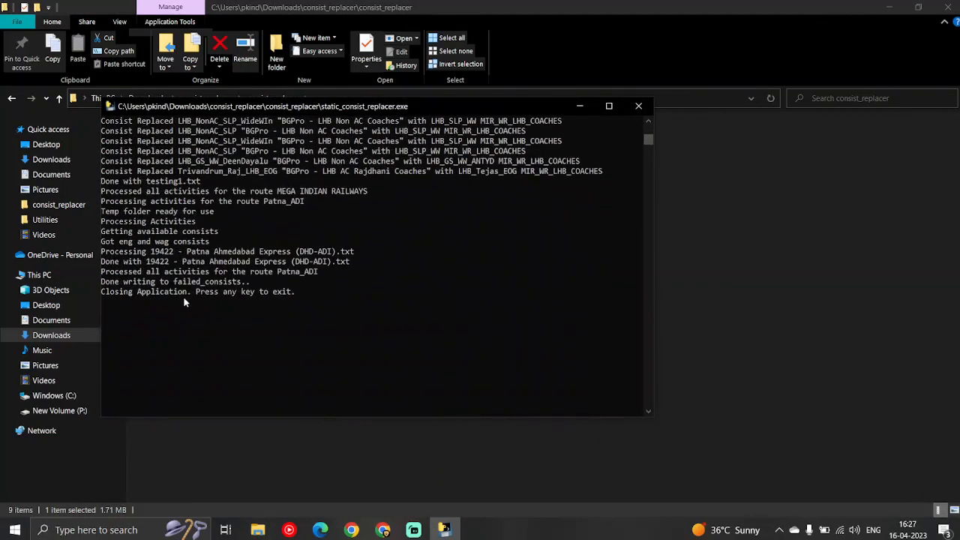
key("Return")
left_click(248, 321)
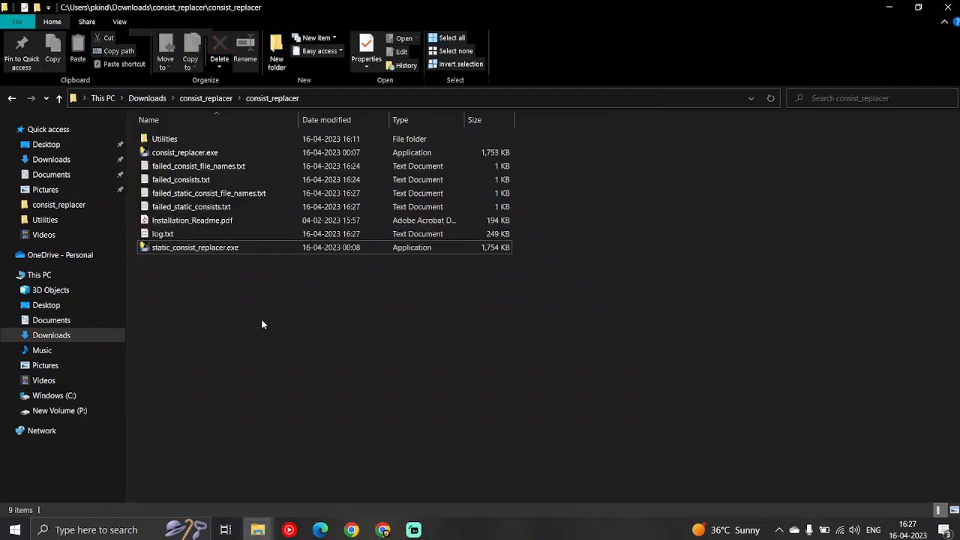
Open failed_static_consists.txt, examine its failed entry, and close the file
double_click(214, 208)
left_click_drag(254, 157, 121, 160)
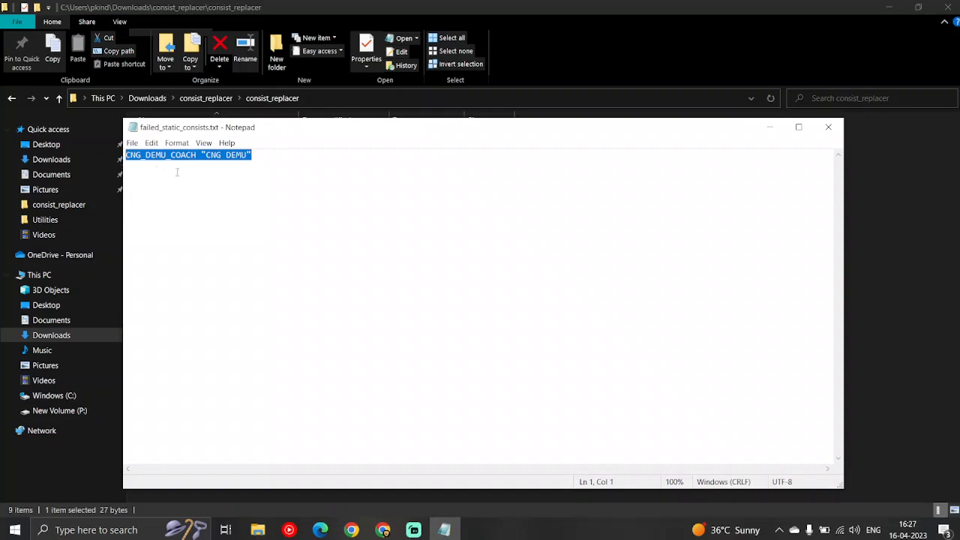
left_click(834, 126)
left_click(313, 313)
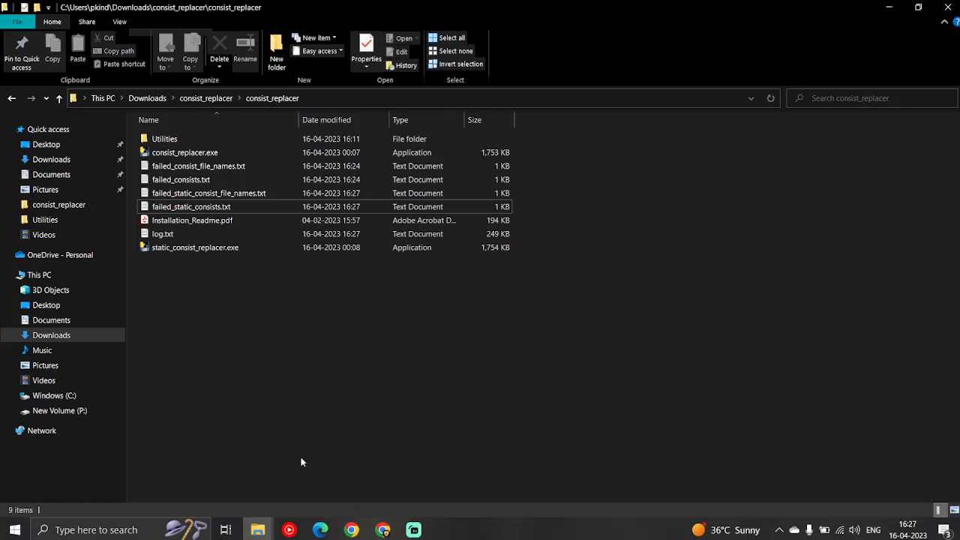
Switch to the P:\MSTS\TSRE folder, launch TSRE5_v0.7.002.exe and load the MEGA INDIAN RAILWAYS route
mouse_move(257, 529)
mouse_move(516, 462)
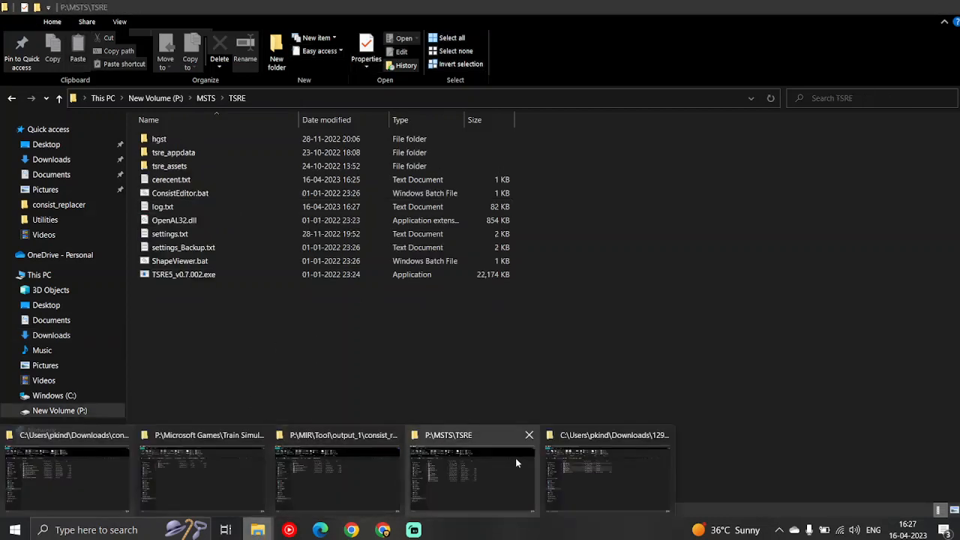
left_click(481, 477)
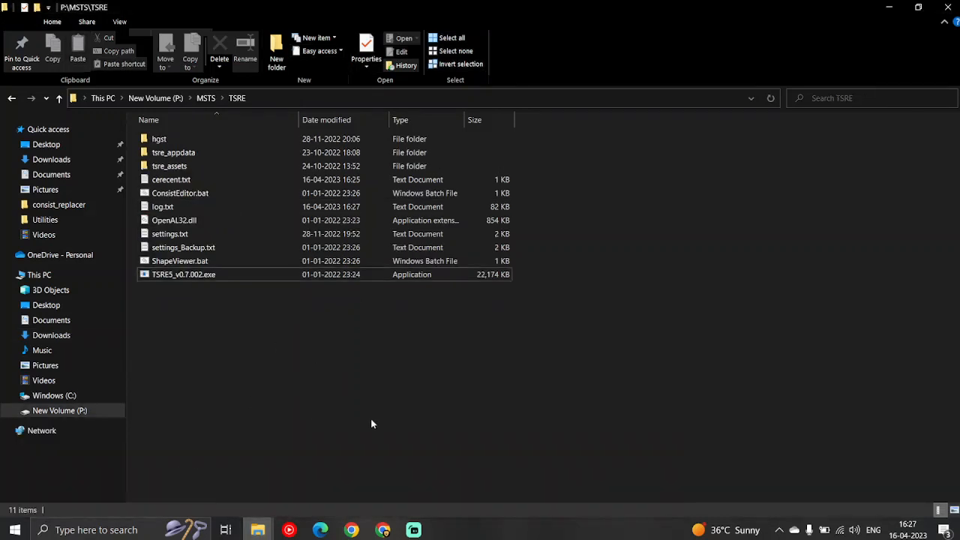
double_click(204, 276)
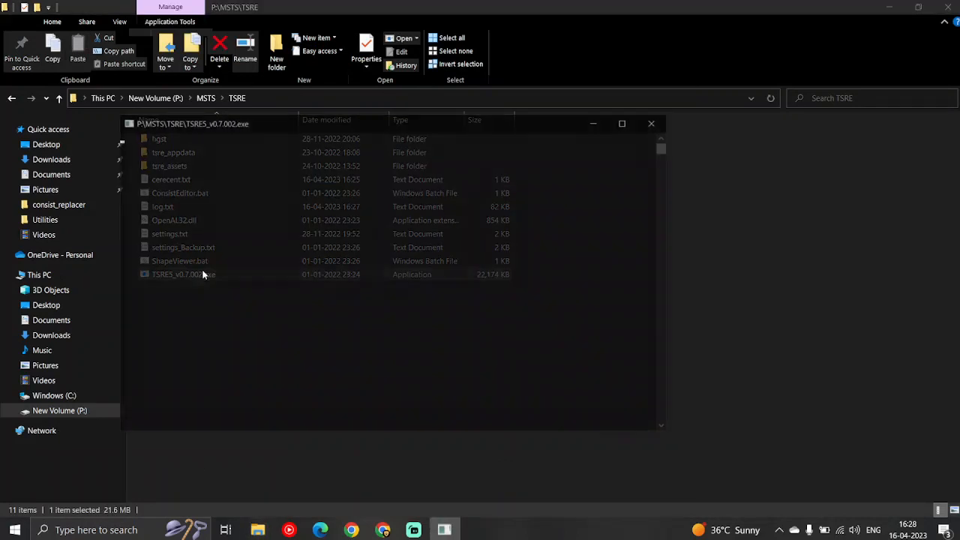
left_click(427, 213)
left_click(388, 227)
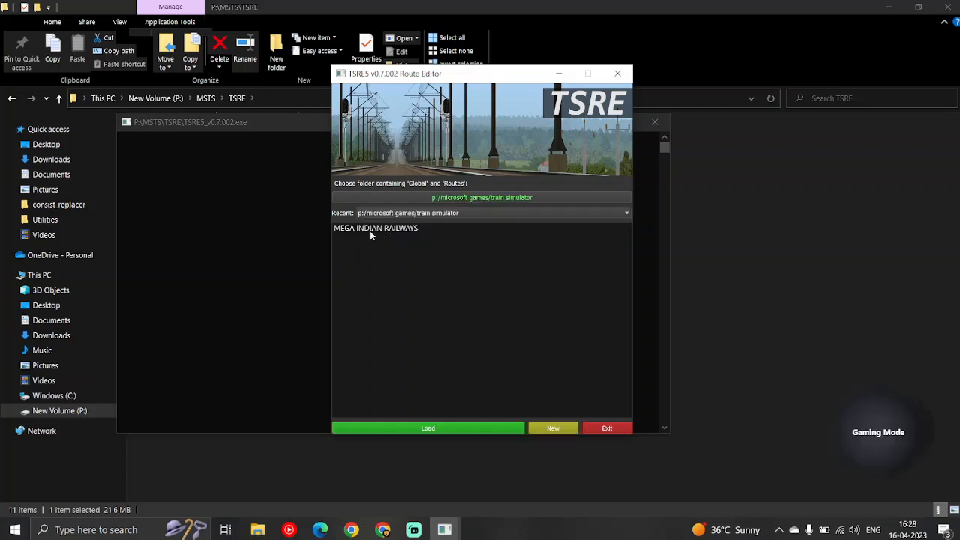
left_click(370, 229)
left_click(440, 433)
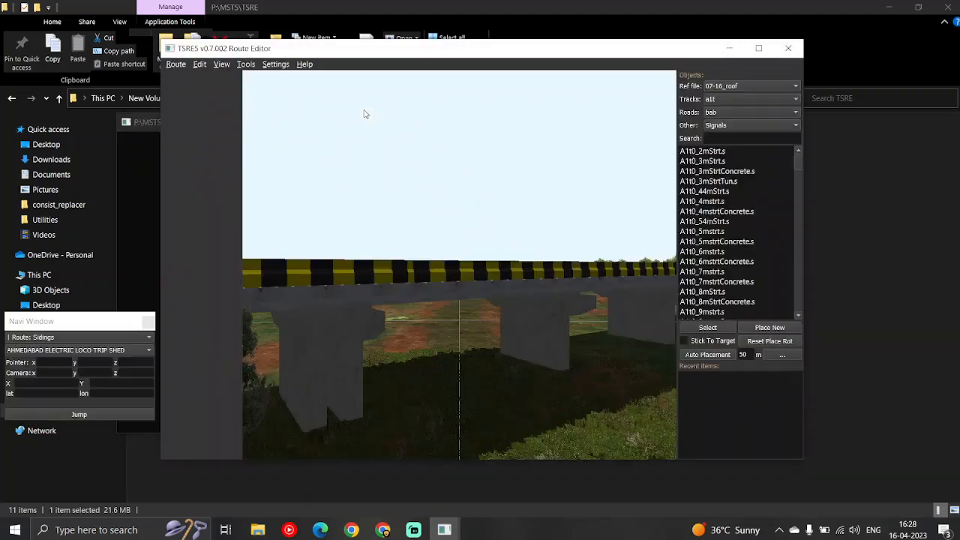
Show the Activity tools, select the activity 12925 paschim exp and choose its activity object zz r9
left_click(246, 64)
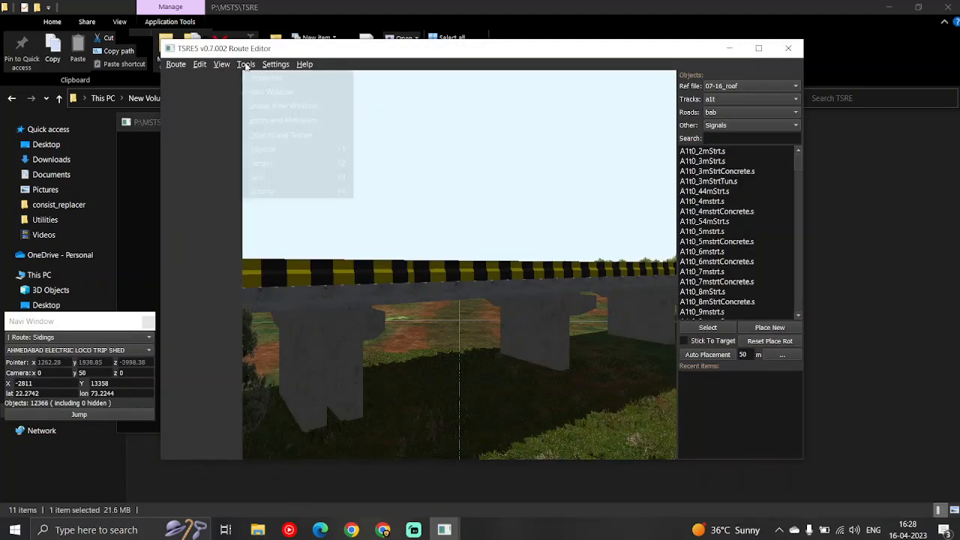
left_click(251, 192)
left_click(741, 86)
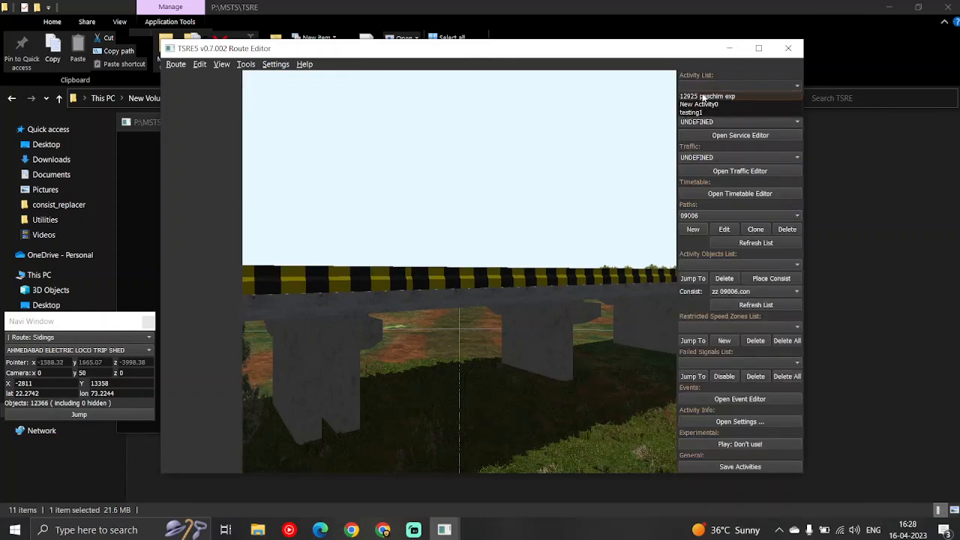
left_click(703, 97)
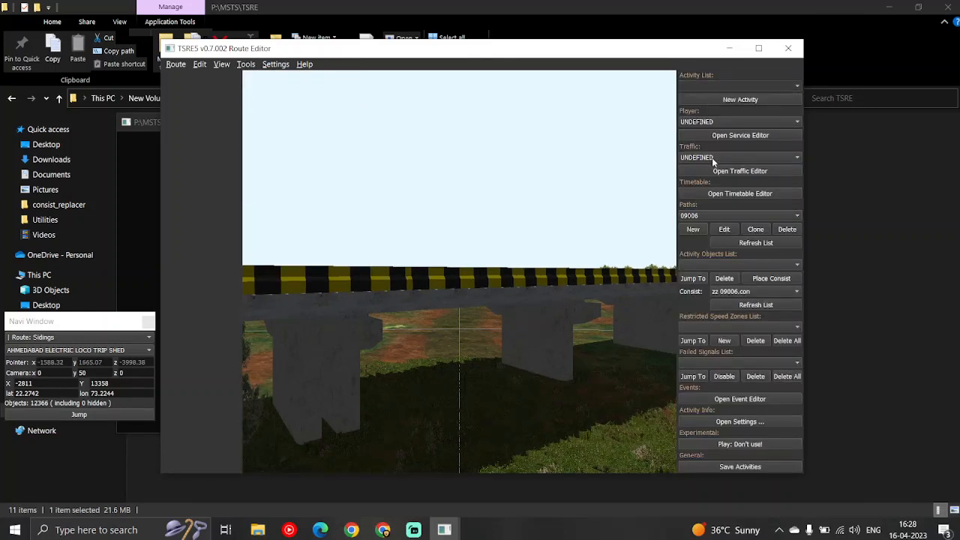
left_click(706, 264)
left_click(704, 318)
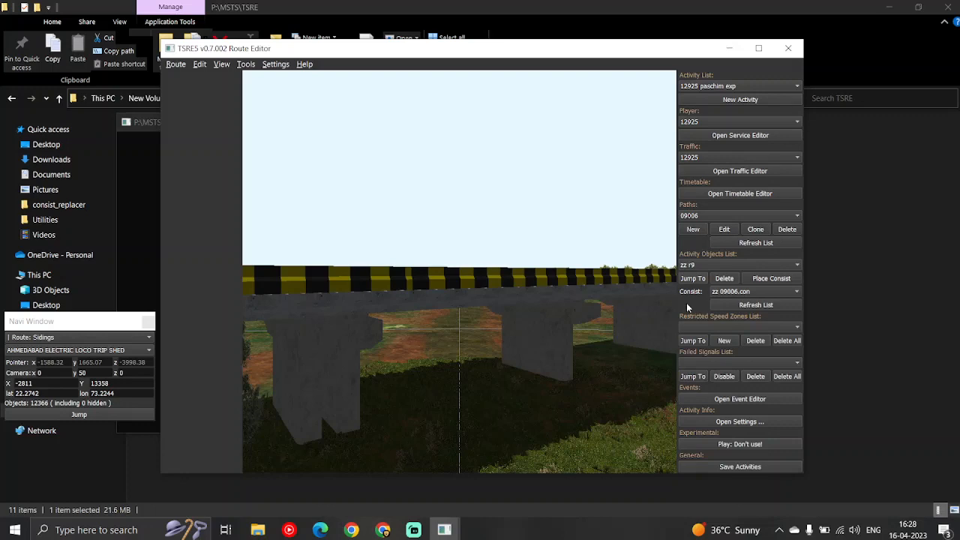
Examine the static freight consists standing on the station tracks around zz r9, from both directions along the platform
left_click_drag(458, 353, 478, 350)
key("w")
key("w")
key("w")
key("w")
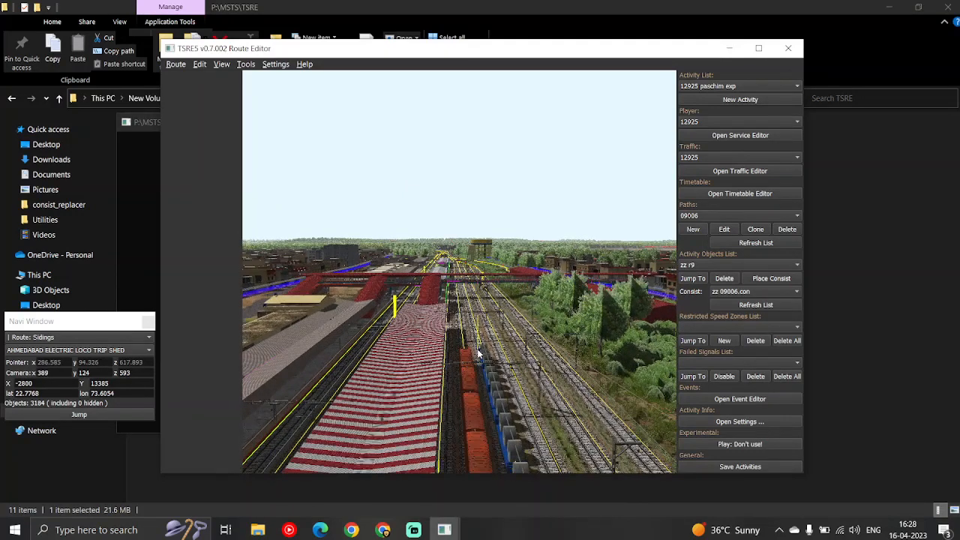
key("w")
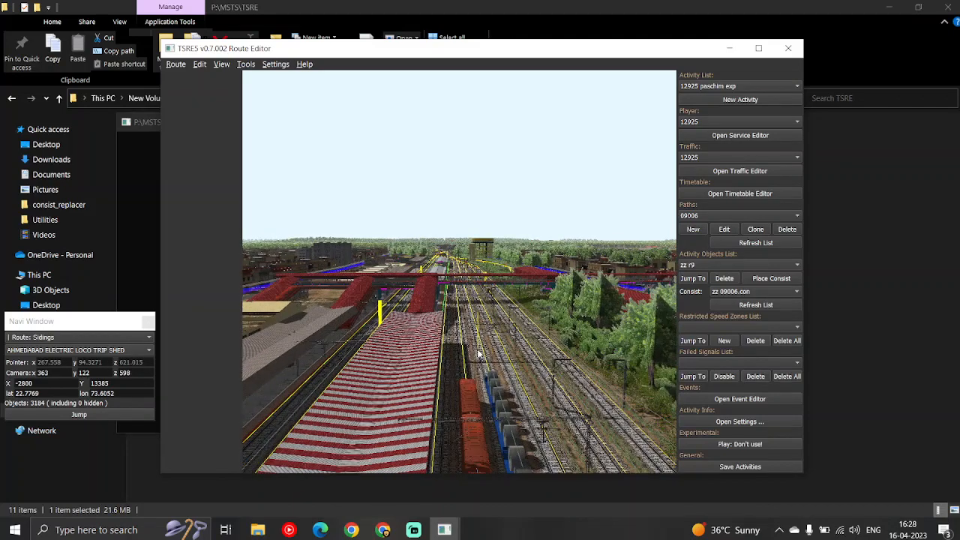
left_click_drag(479, 354, 515, 355)
key("w")
key("w")
key("s")
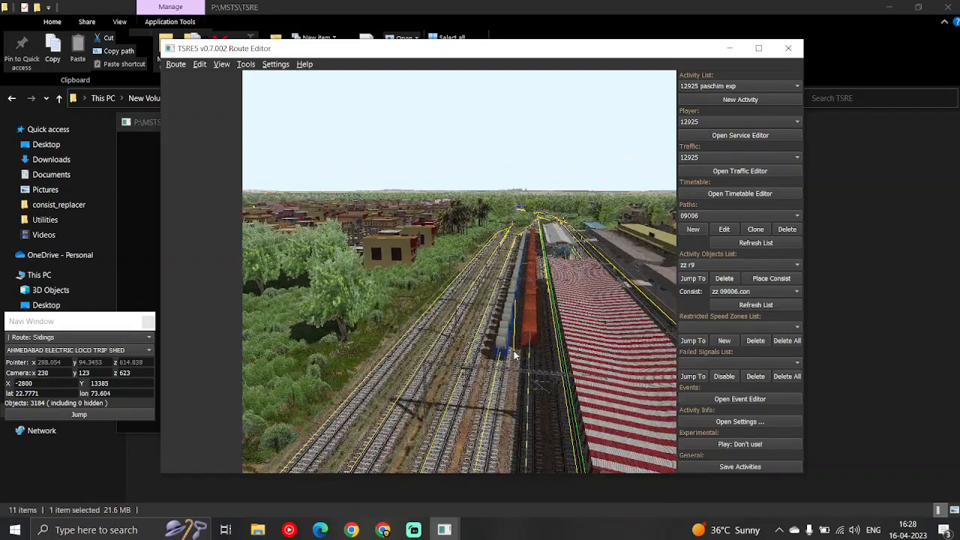
key("s")
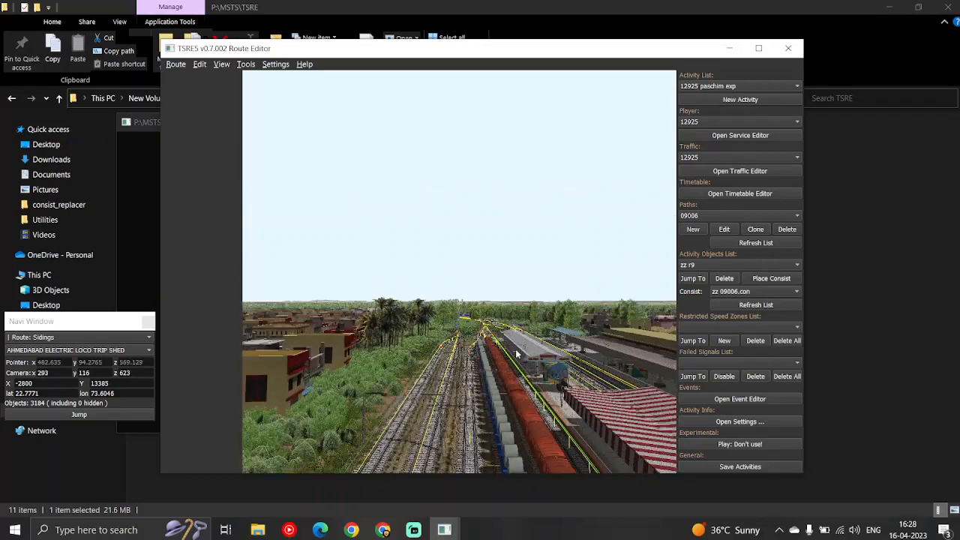
key("s")
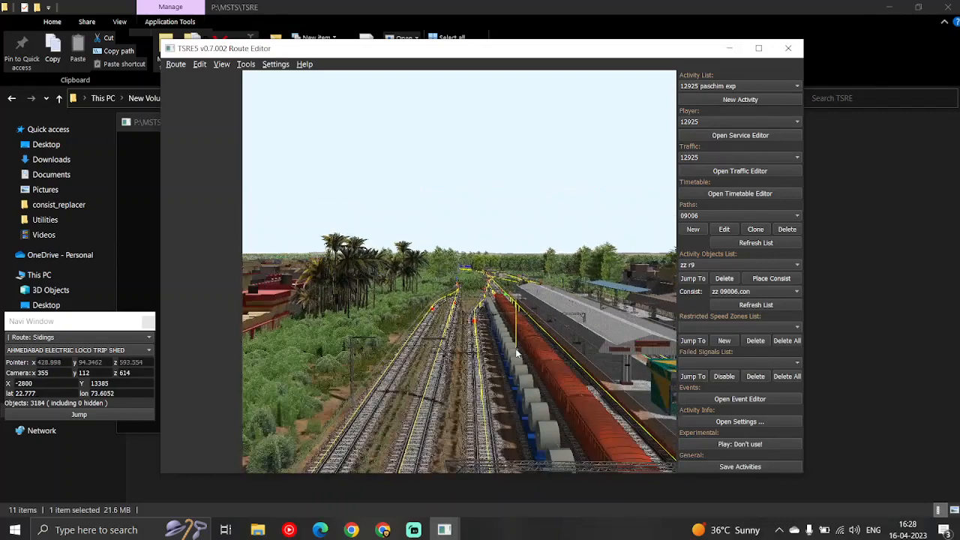
key("s")
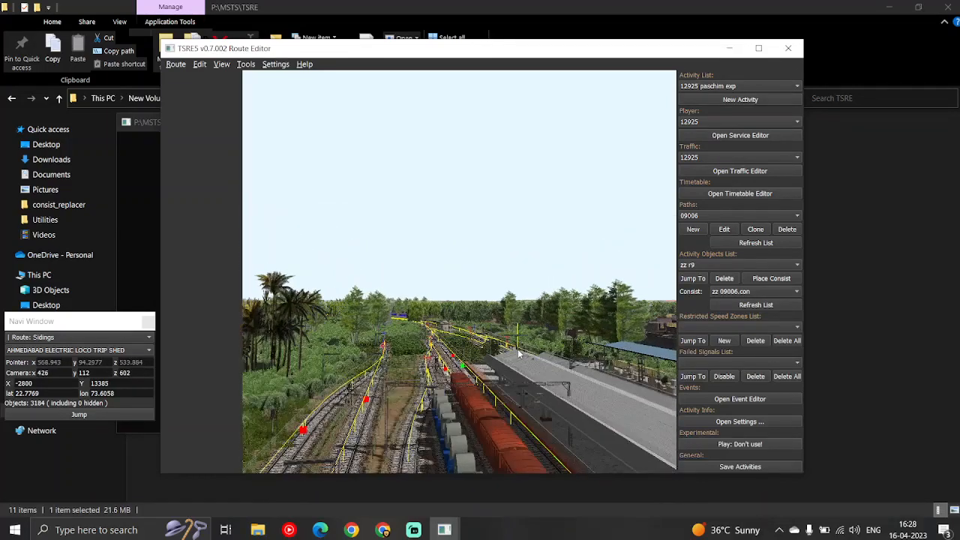
key("s")
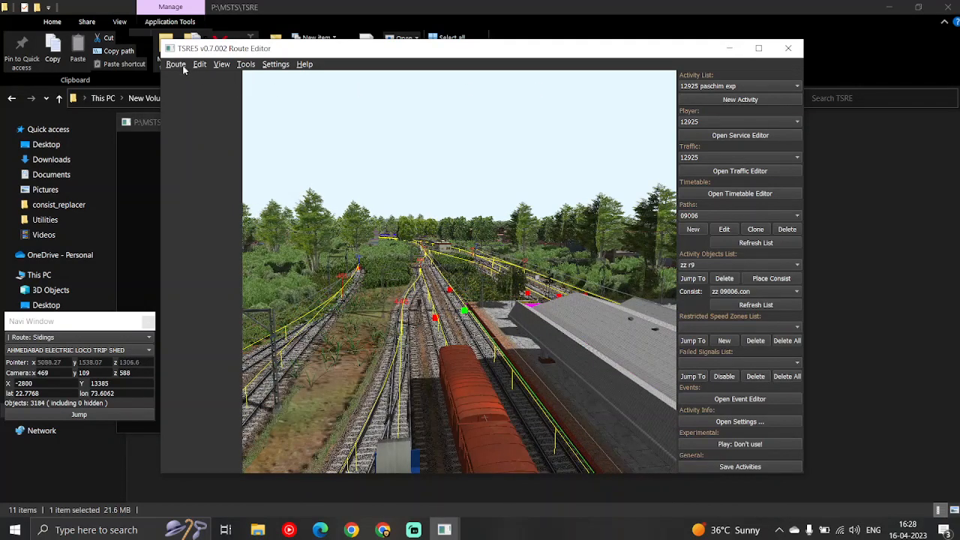
Close the route editor and switch back to the consist_replacer folder in Downloads
left_click(787, 50)
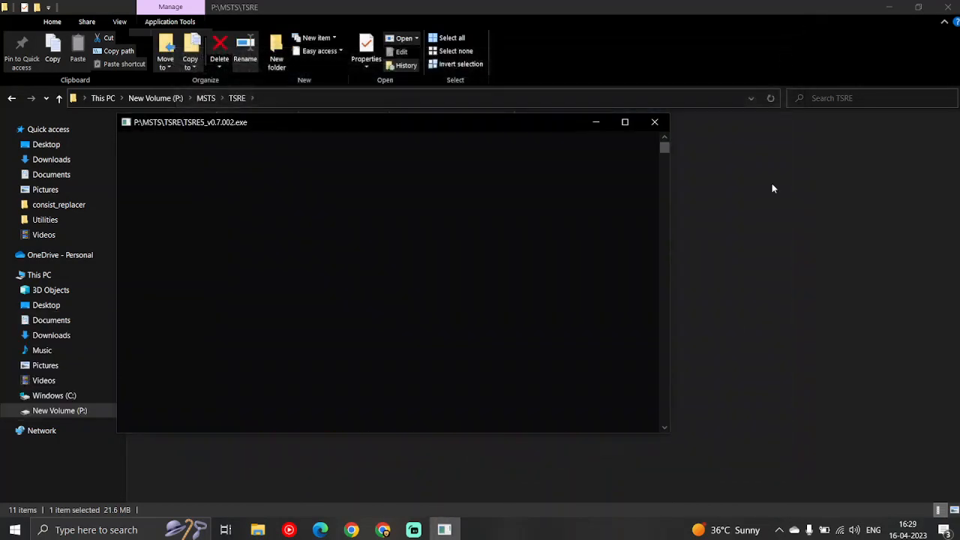
mouse_move(258, 530)
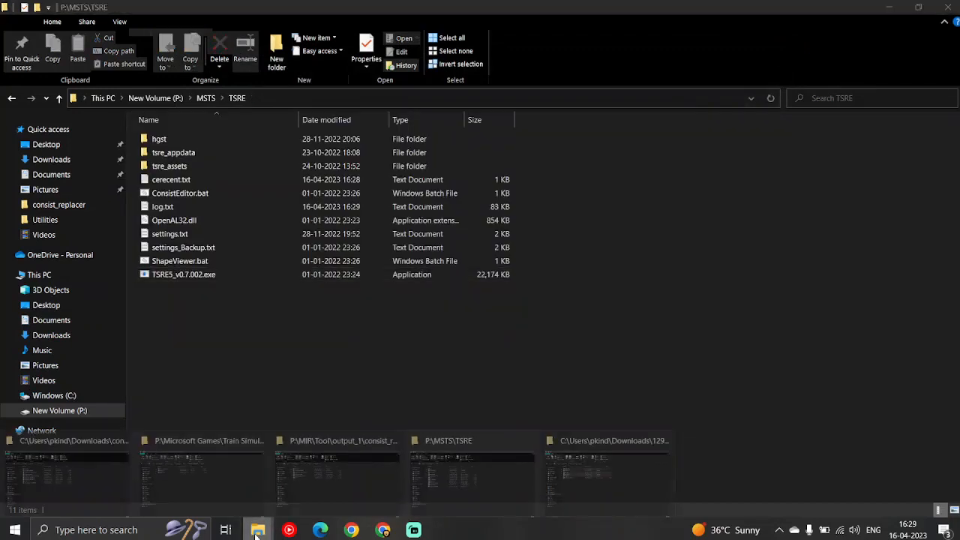
left_click(83, 453)
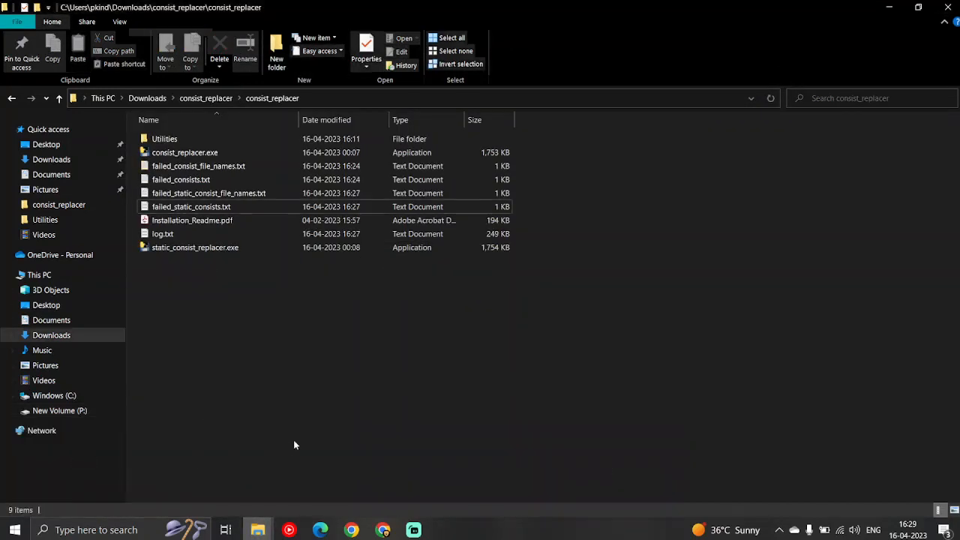